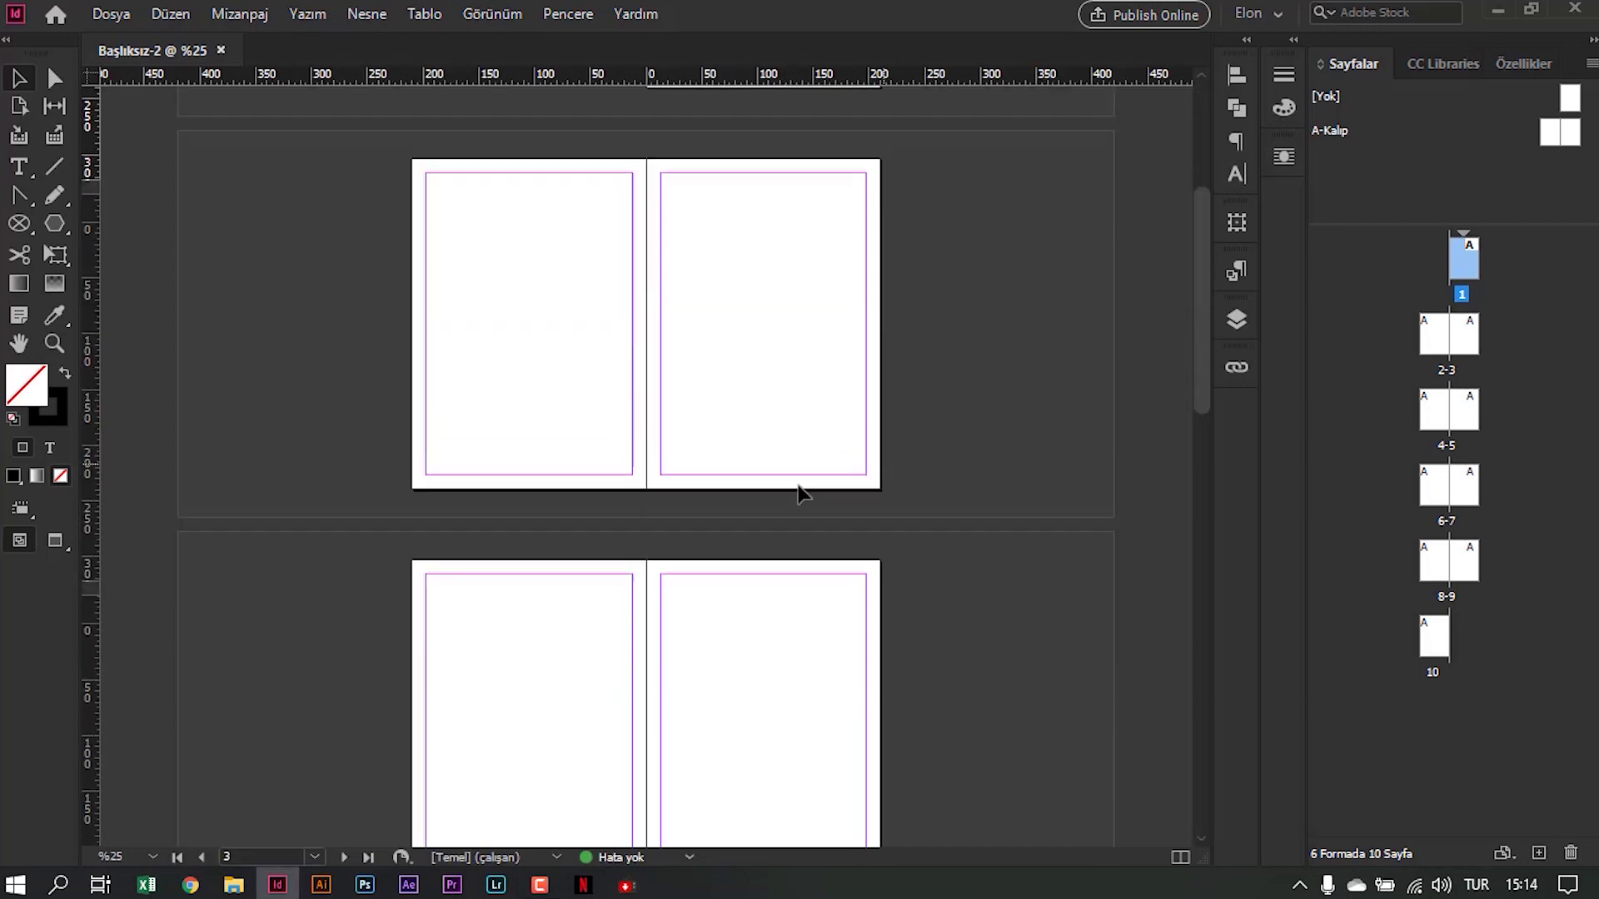
Draw a rectangle about 95 × 42 mm from the upper-left margin corner of page 2
{"action": "left_click_drag", "start_coordinate": [475, 157], "coordinate": [887, 410]}
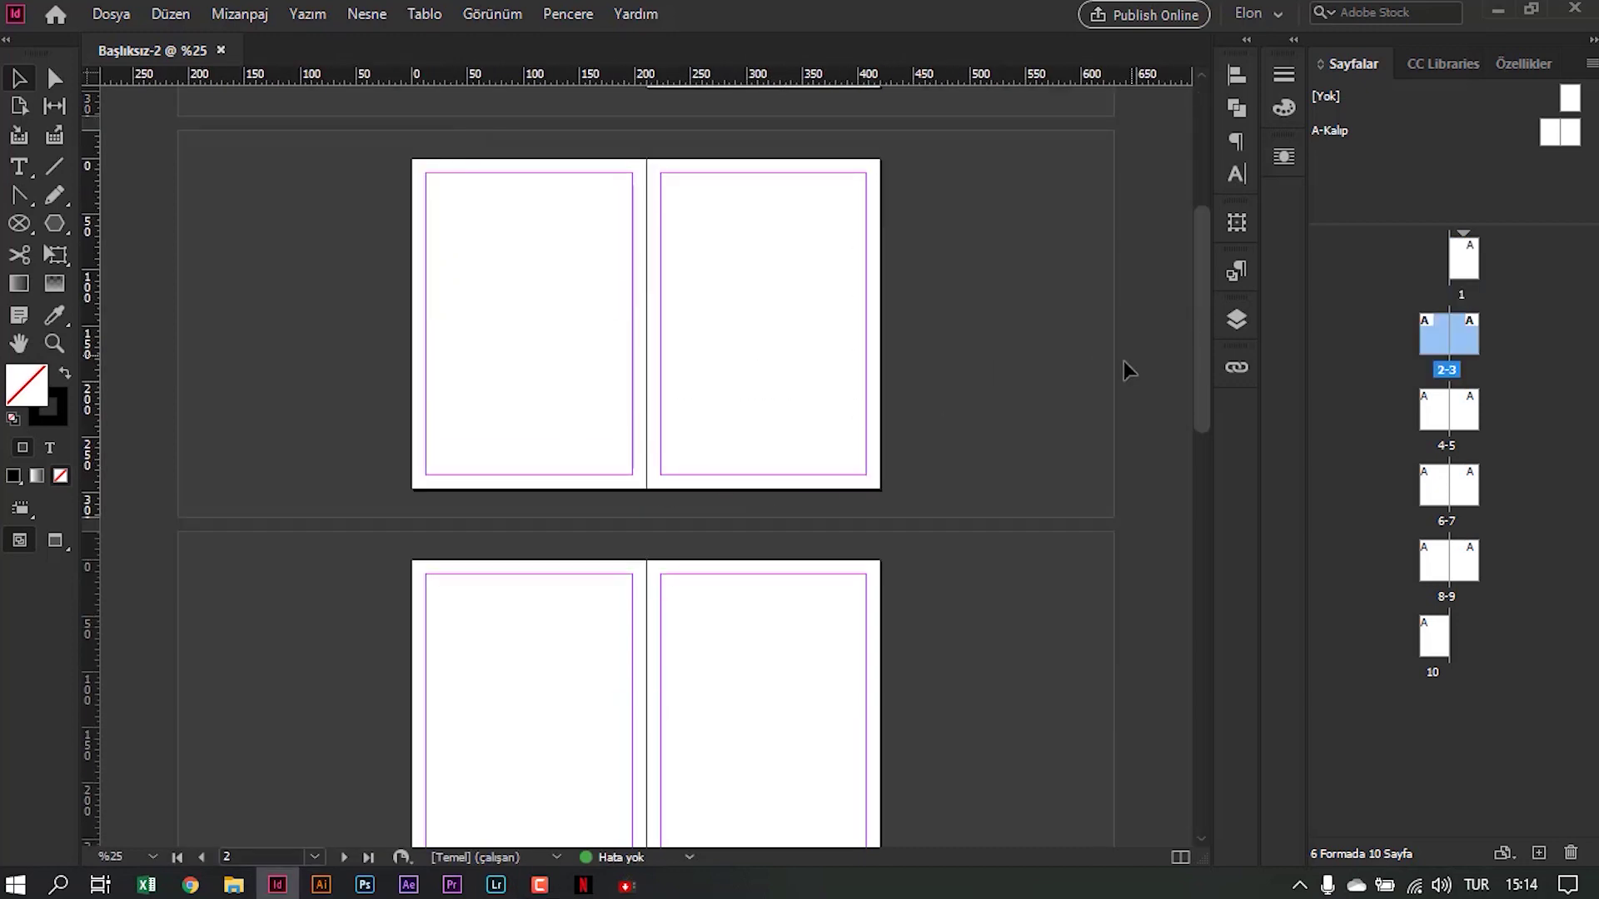
{"action": "scroll", "coordinate": [962, 411], "scroll_direction": "up", "scroll_amount": 1}
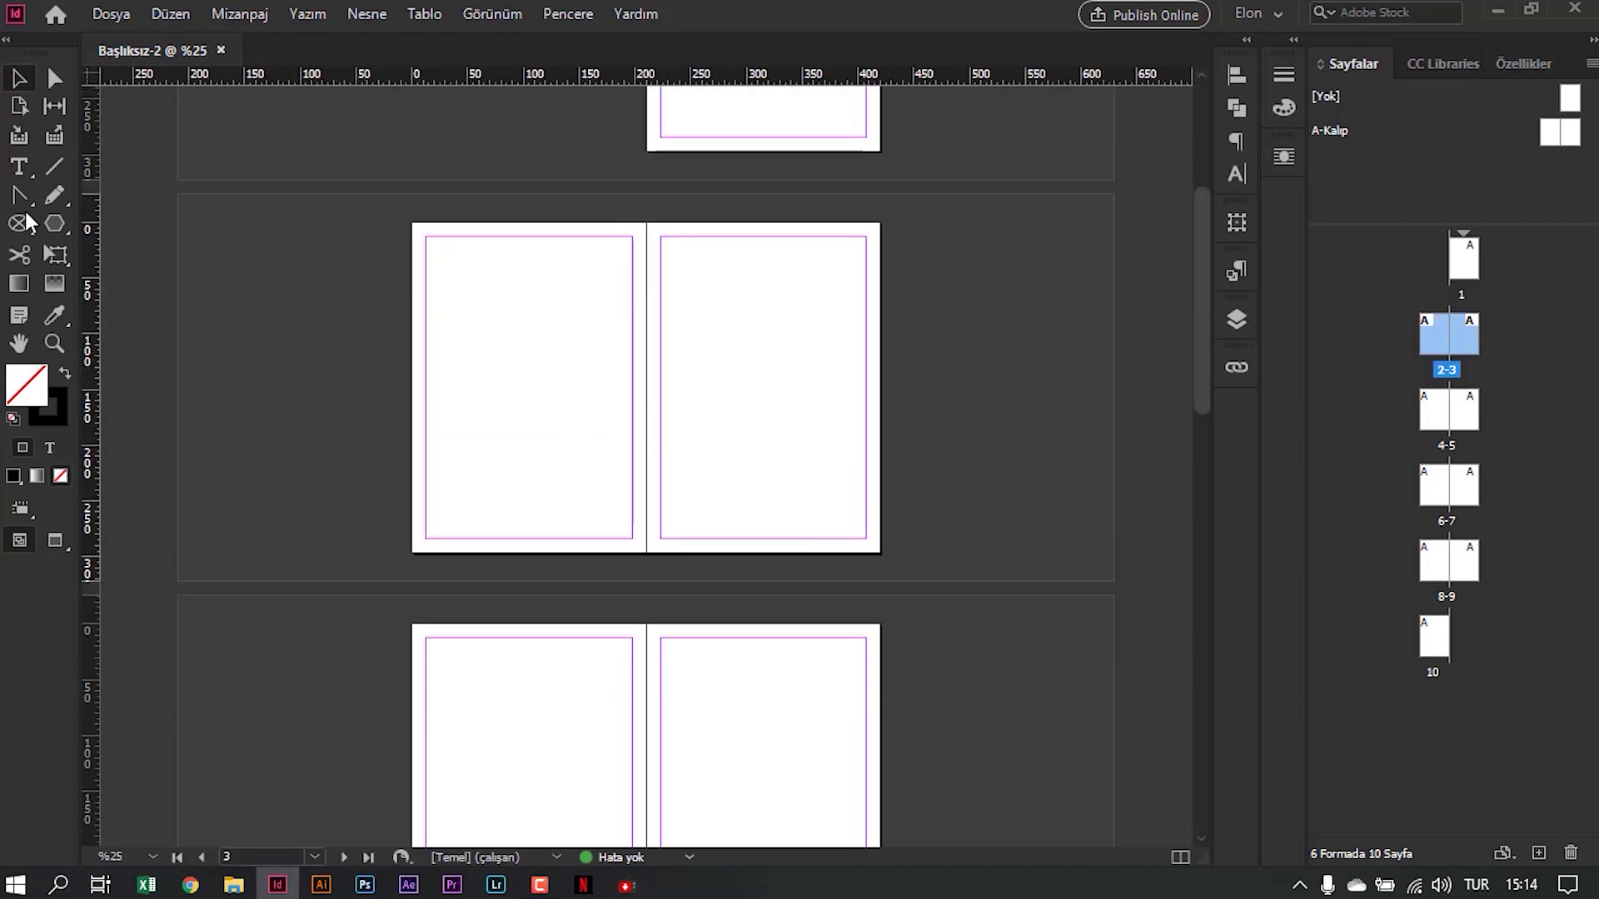
{"action": "left_click", "coordinate": [58, 222]}
{"action": "left_click_drag", "start_coordinate": [57, 217], "coordinate": [94, 248]}
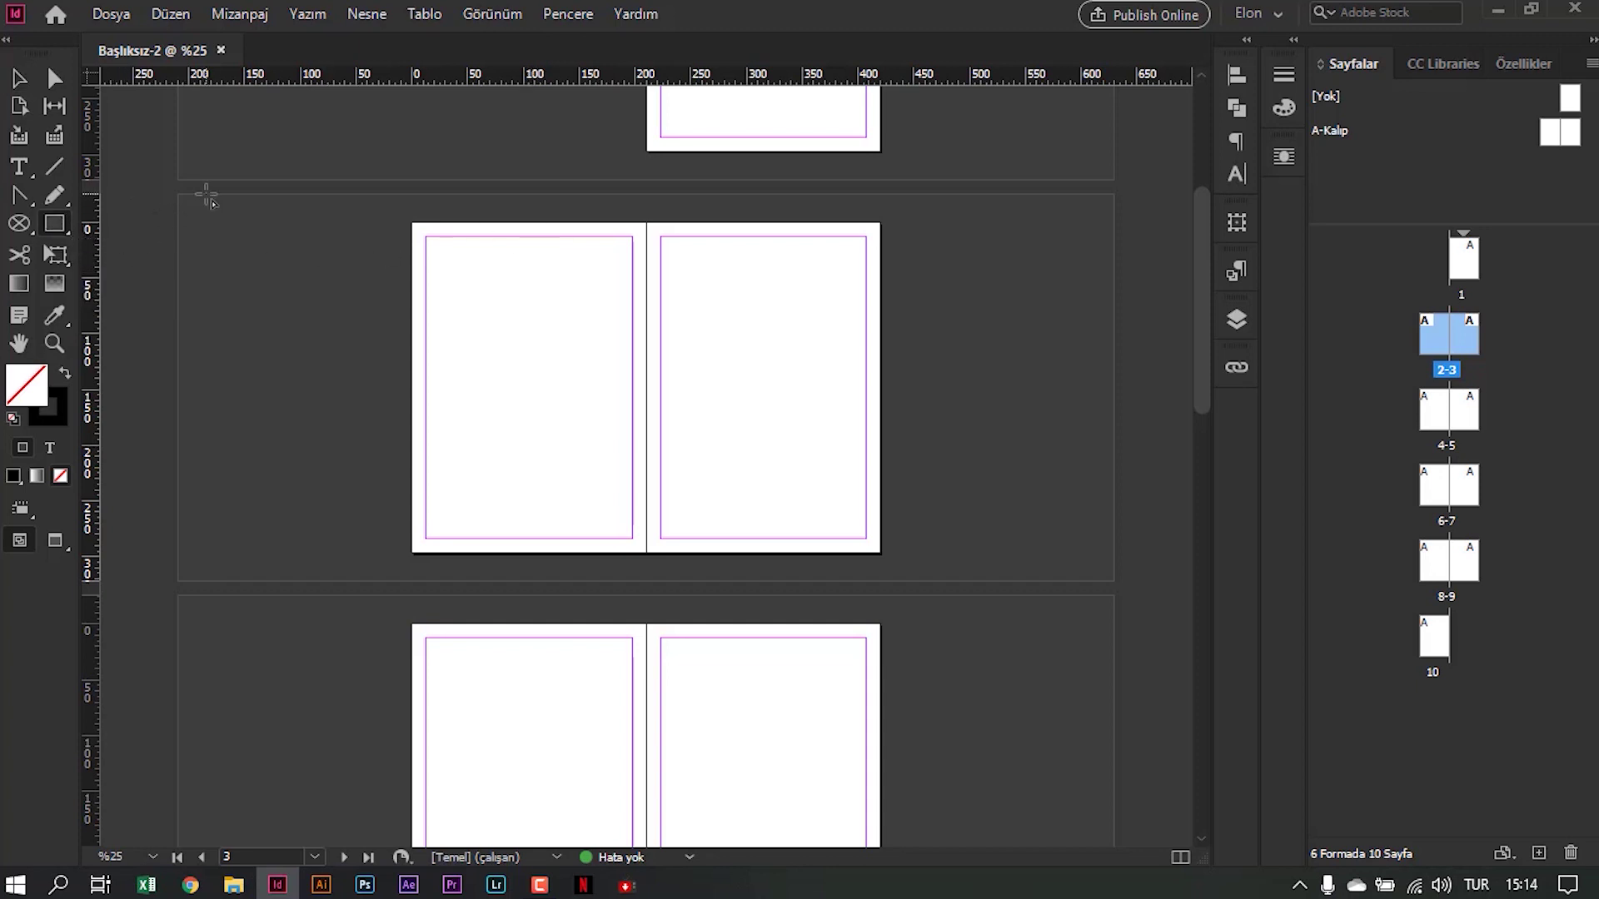
{"action": "scroll", "coordinate": [513, 379], "scroll_direction": "up", "scroll_amount": 1}
{"action": "scroll", "coordinate": [511, 354], "scroll_direction": "down", "scroll_amount": 2}
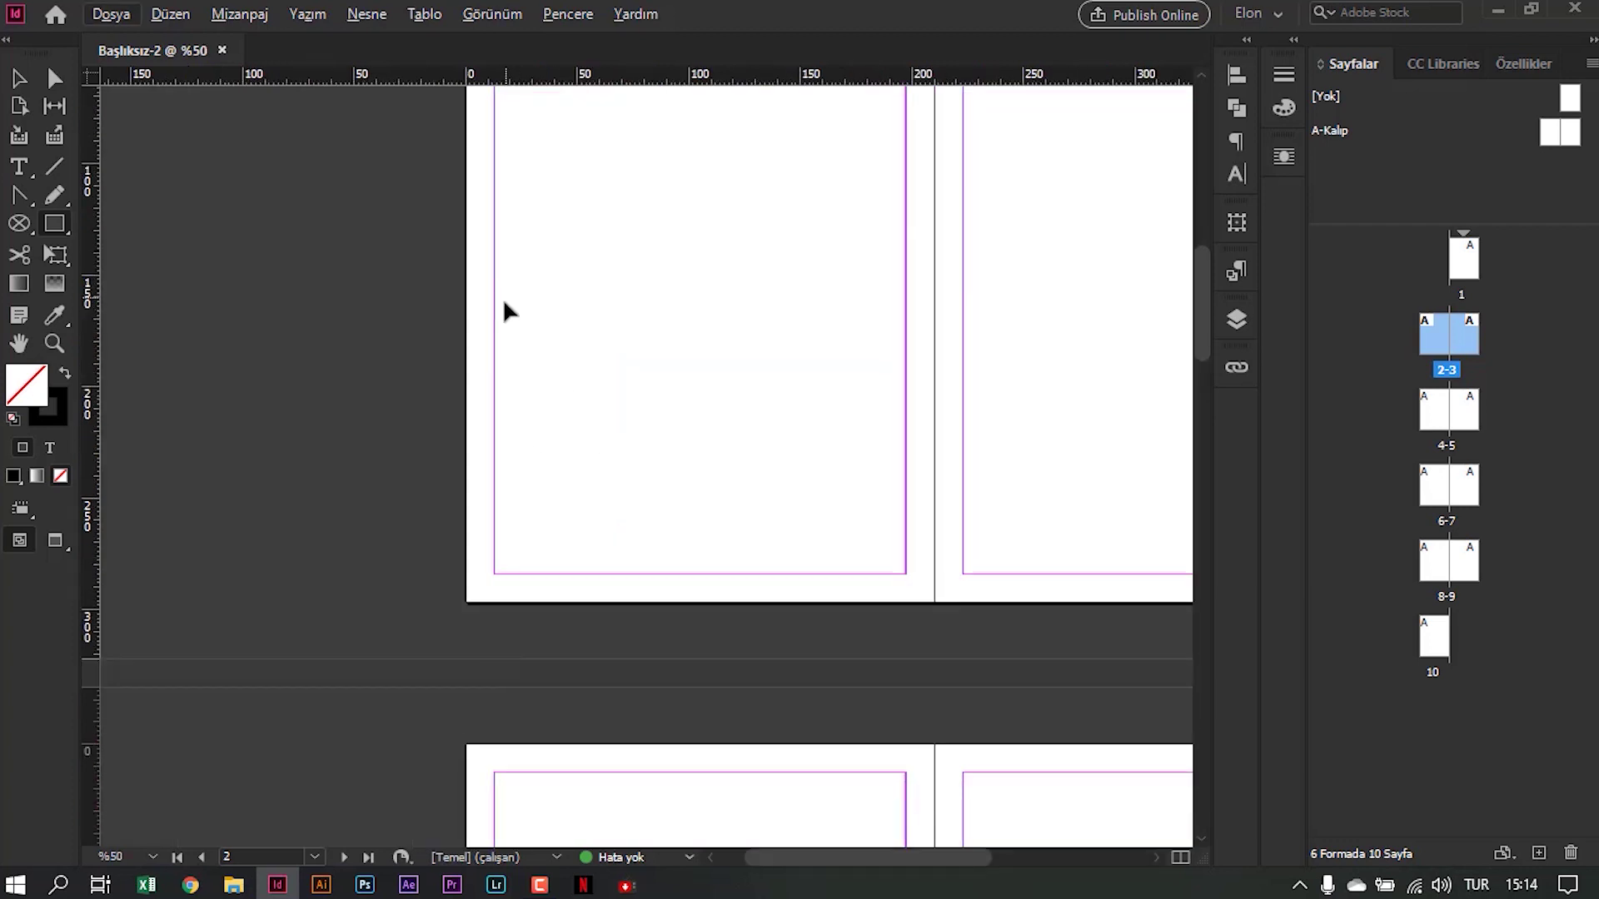
{"action": "scroll", "coordinate": [504, 321], "scroll_direction": "right", "scroll_amount": 5}
{"action": "scroll", "coordinate": [509, 363], "scroll_direction": "up", "scroll_amount": 4}
{"action": "scroll", "coordinate": [504, 364], "scroll_direction": "down", "scroll_amount": 1}
{"action": "scroll", "coordinate": [400, 400], "scroll_direction": "down", "scroll_amount": 1}
{"action": "key", "text": "ctrl+equal"}
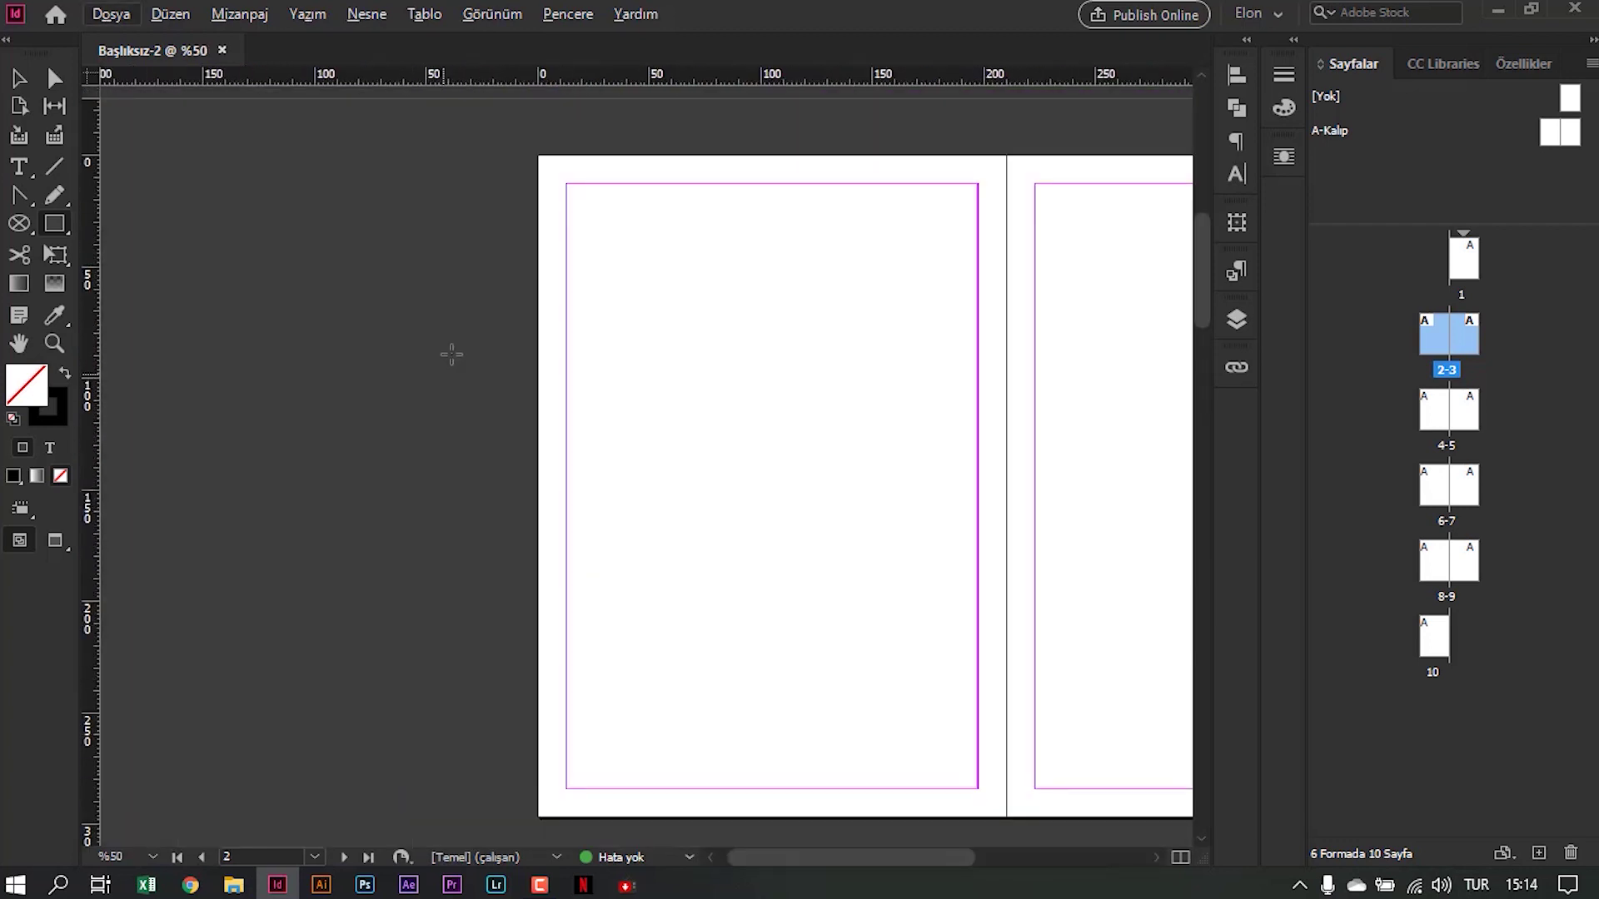
{"action": "left_click_drag", "start_coordinate": [568, 184], "coordinate": [777, 277]}
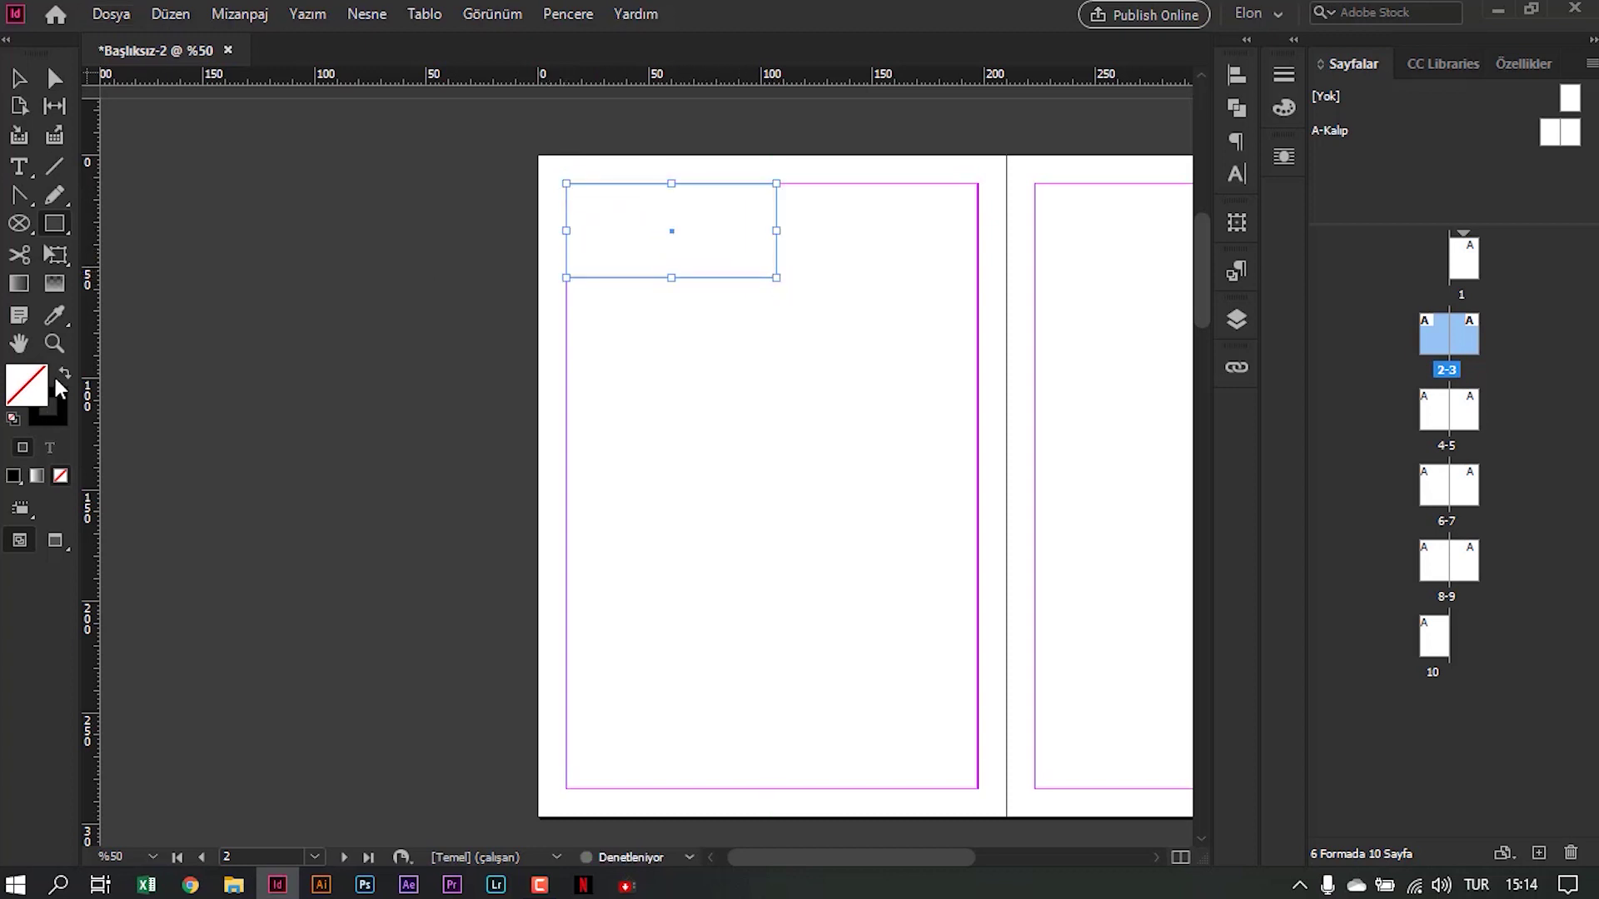
Swap the rectangle's fill and stroke so it has a black fill and no outline, and deselect it
{"action": "left_click", "coordinate": [65, 373]}
{"action": "left_click", "coordinate": [22, 80]}
{"action": "left_click", "coordinate": [338, 392]}
{"action": "scroll", "coordinate": [338, 392], "scroll_direction": "right", "scroll_amount": 5}
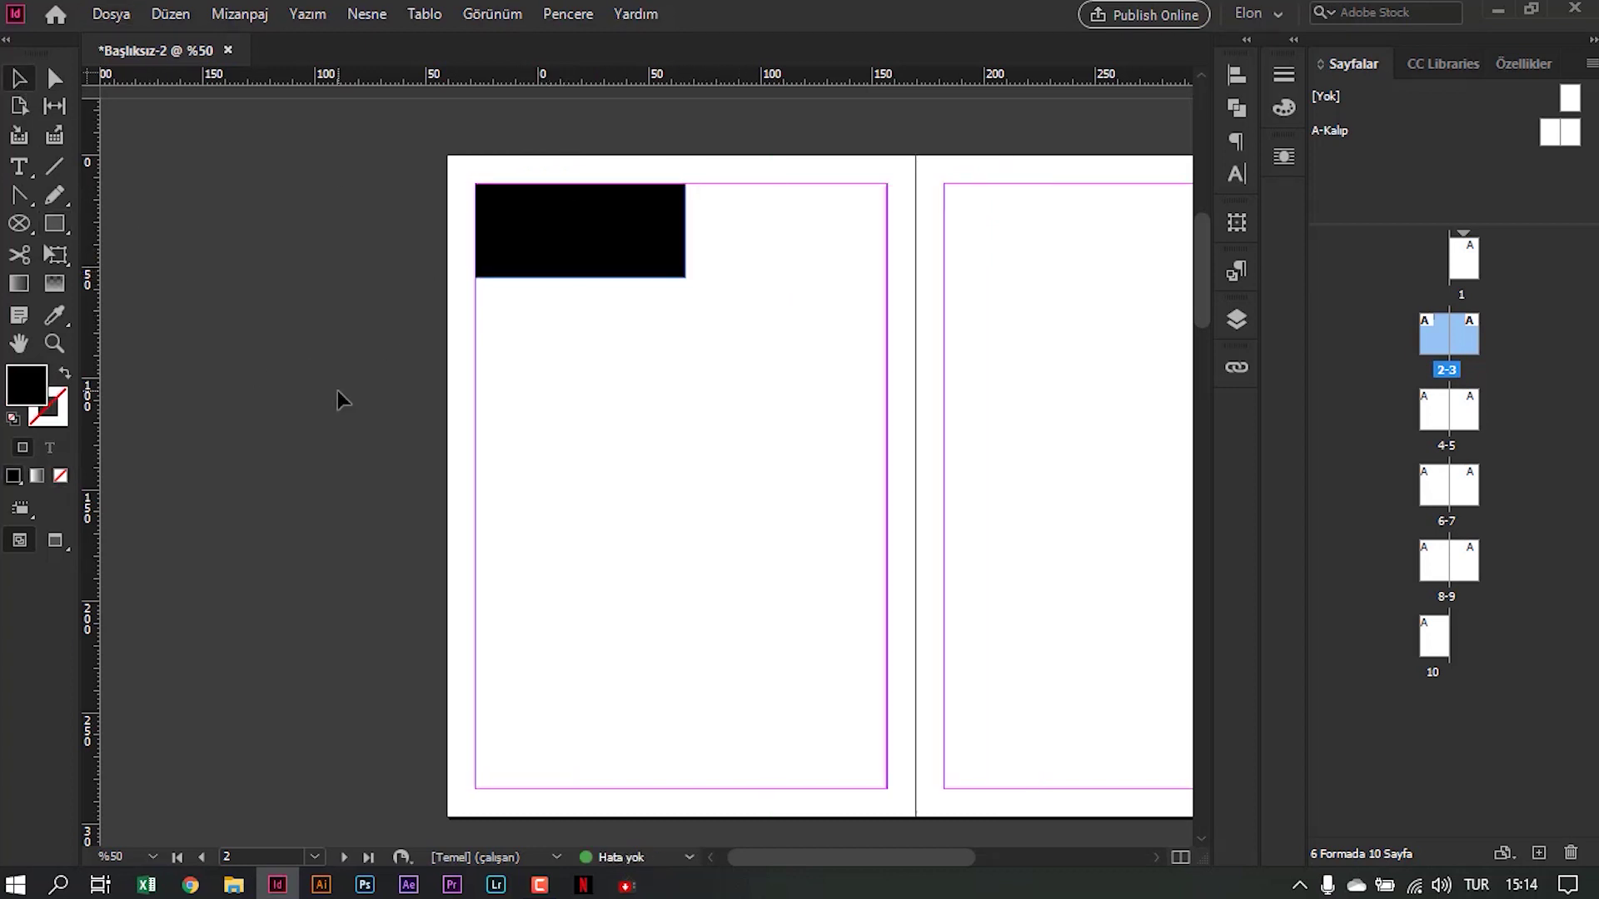
Move the black rectangle around page 2 and place it about 41 mm across and 91 mm down the page
{"action": "scroll", "coordinate": [348, 403], "scroll_direction": "down", "scroll_amount": 1}
{"action": "scroll", "coordinate": [354, 404], "scroll_direction": "left", "scroll_amount": 1}
{"action": "left_click_drag", "start_coordinate": [331, 140], "coordinate": [369, 371]}
{"action": "left_click", "coordinate": [463, 376]}
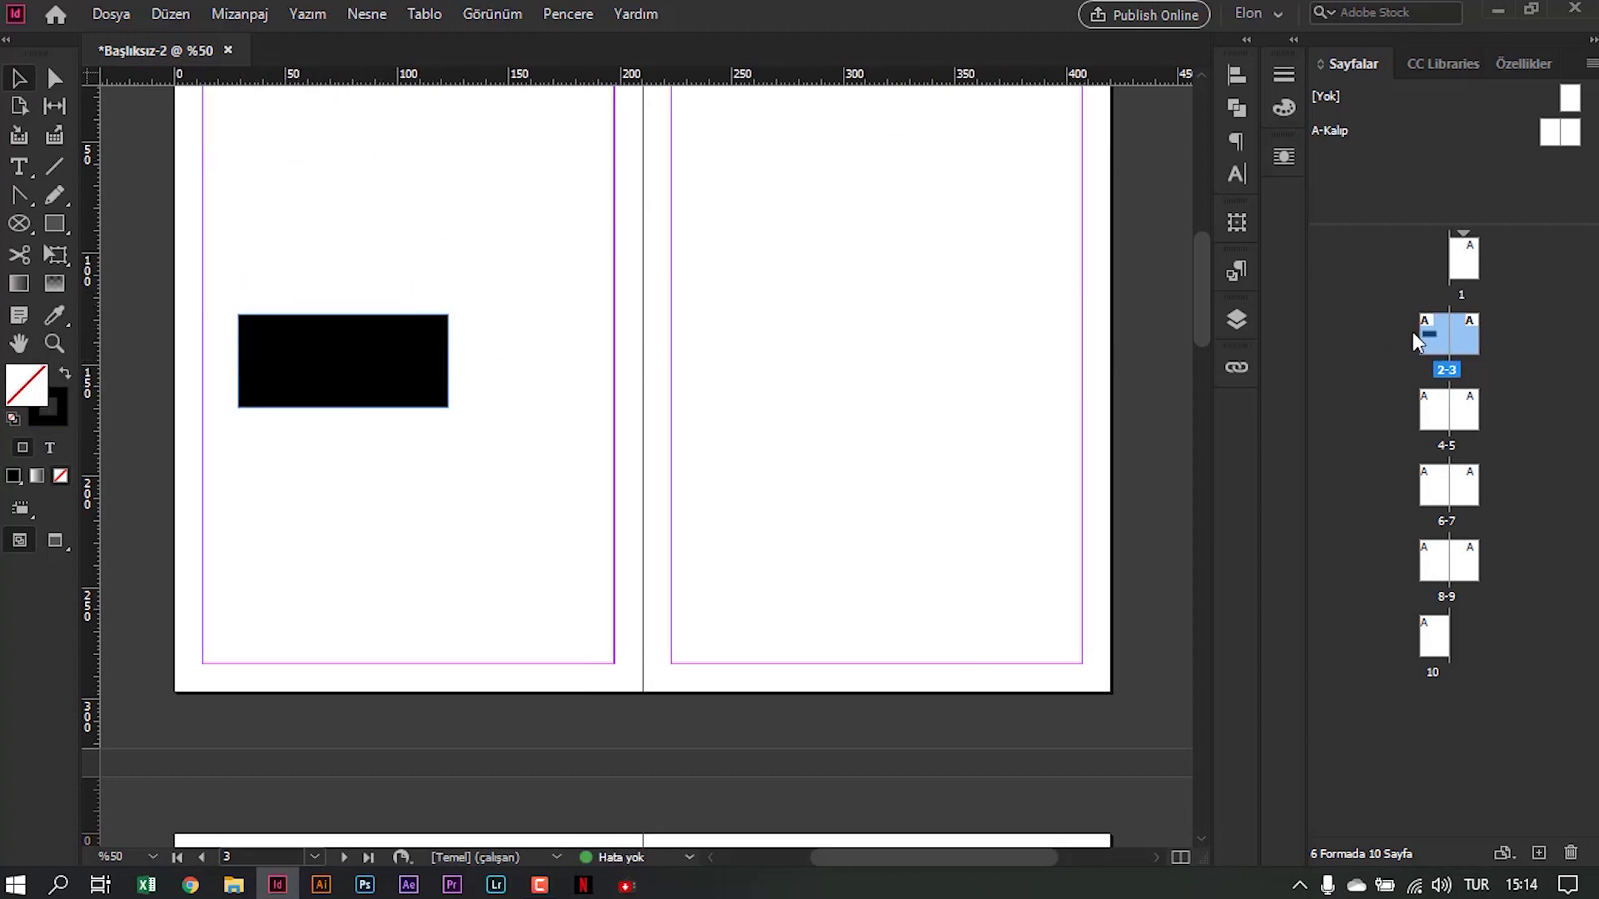
{"action": "scroll", "coordinate": [602, 429], "scroll_direction": "up", "scroll_amount": 2}
{"action": "left_click_drag", "start_coordinate": [284, 458], "coordinate": [510, 331]}
{"action": "left_click_drag", "start_coordinate": [503, 387], "coordinate": [216, 323]}
{"action": "left_click_drag", "start_coordinate": [305, 361], "coordinate": [379, 449]}
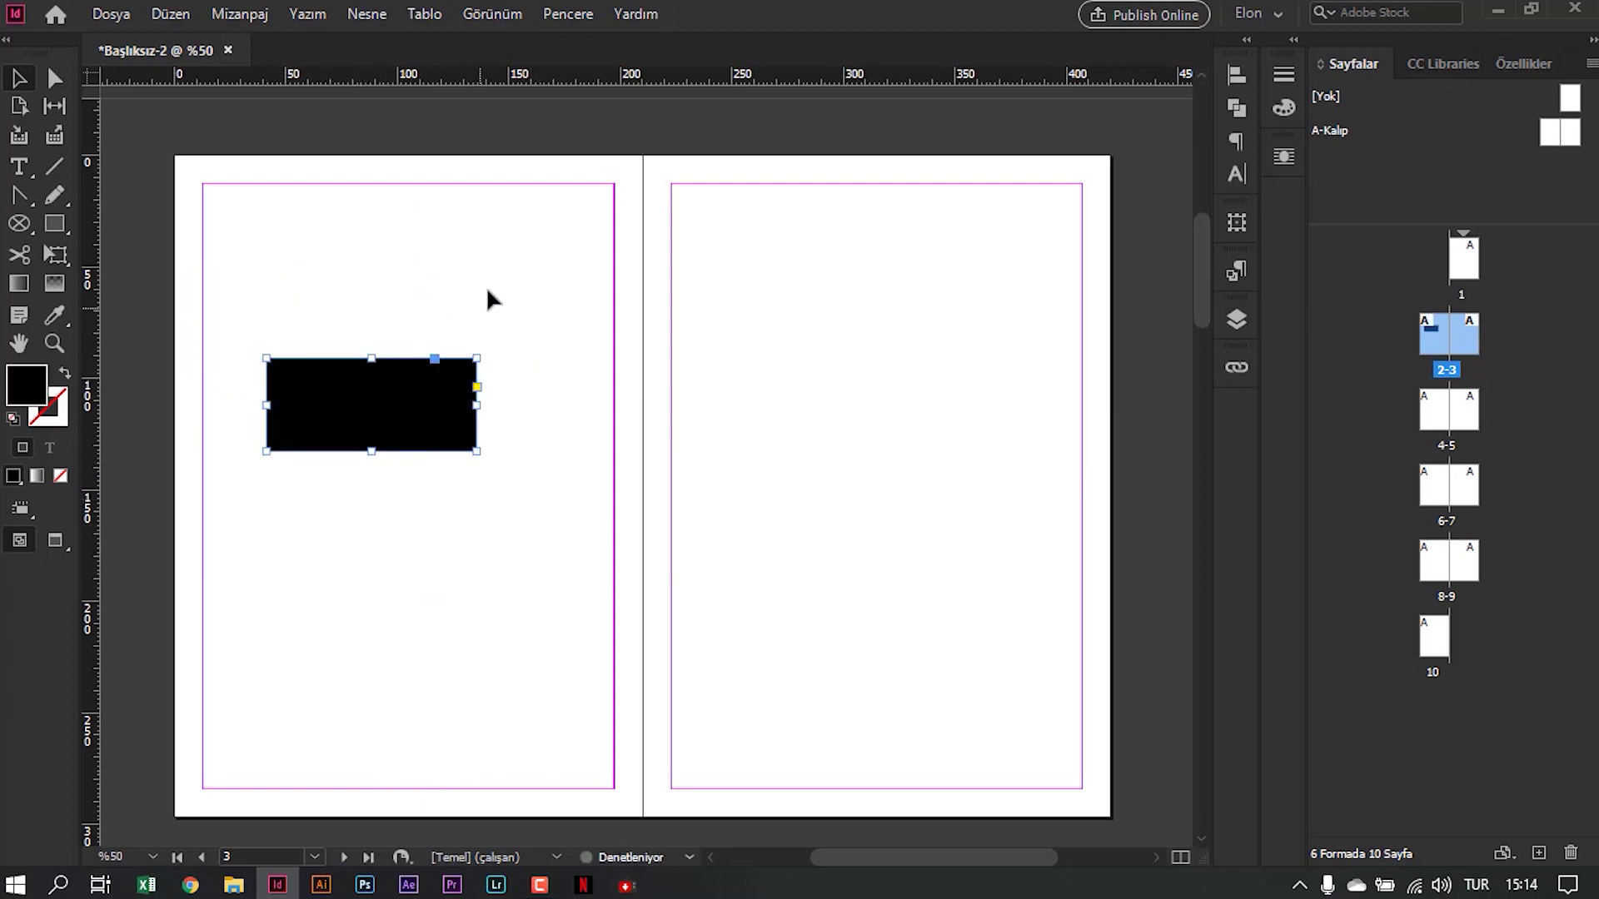
{"action": "left_click", "coordinate": [485, 287]}
Delete the black rectangle from page 2
{"action": "scroll", "coordinate": [468, 382], "scroll_direction": "down", "scroll_amount": 2}
{"action": "scroll", "coordinate": [475, 392], "scroll_direction": "down", "scroll_amount": 2}
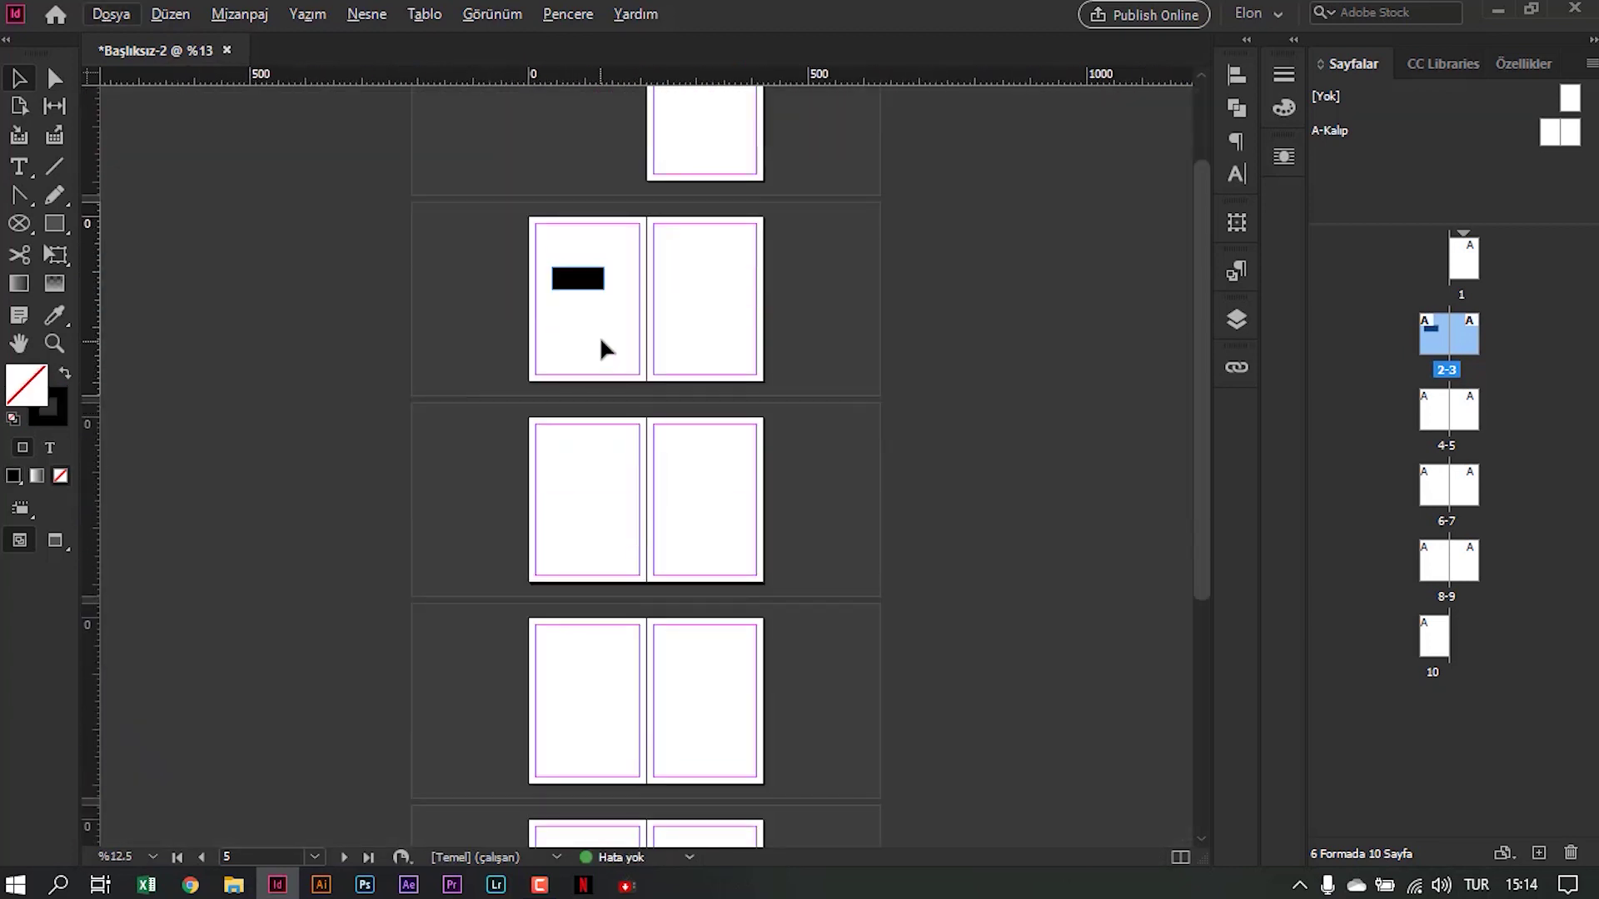
{"action": "left_click", "coordinate": [589, 280]}
{"action": "scroll", "coordinate": [573, 458], "scroll_direction": "down", "scroll_amount": 5}
{"action": "scroll", "coordinate": [578, 517], "scroll_direction": "up", "scroll_amount": 7}
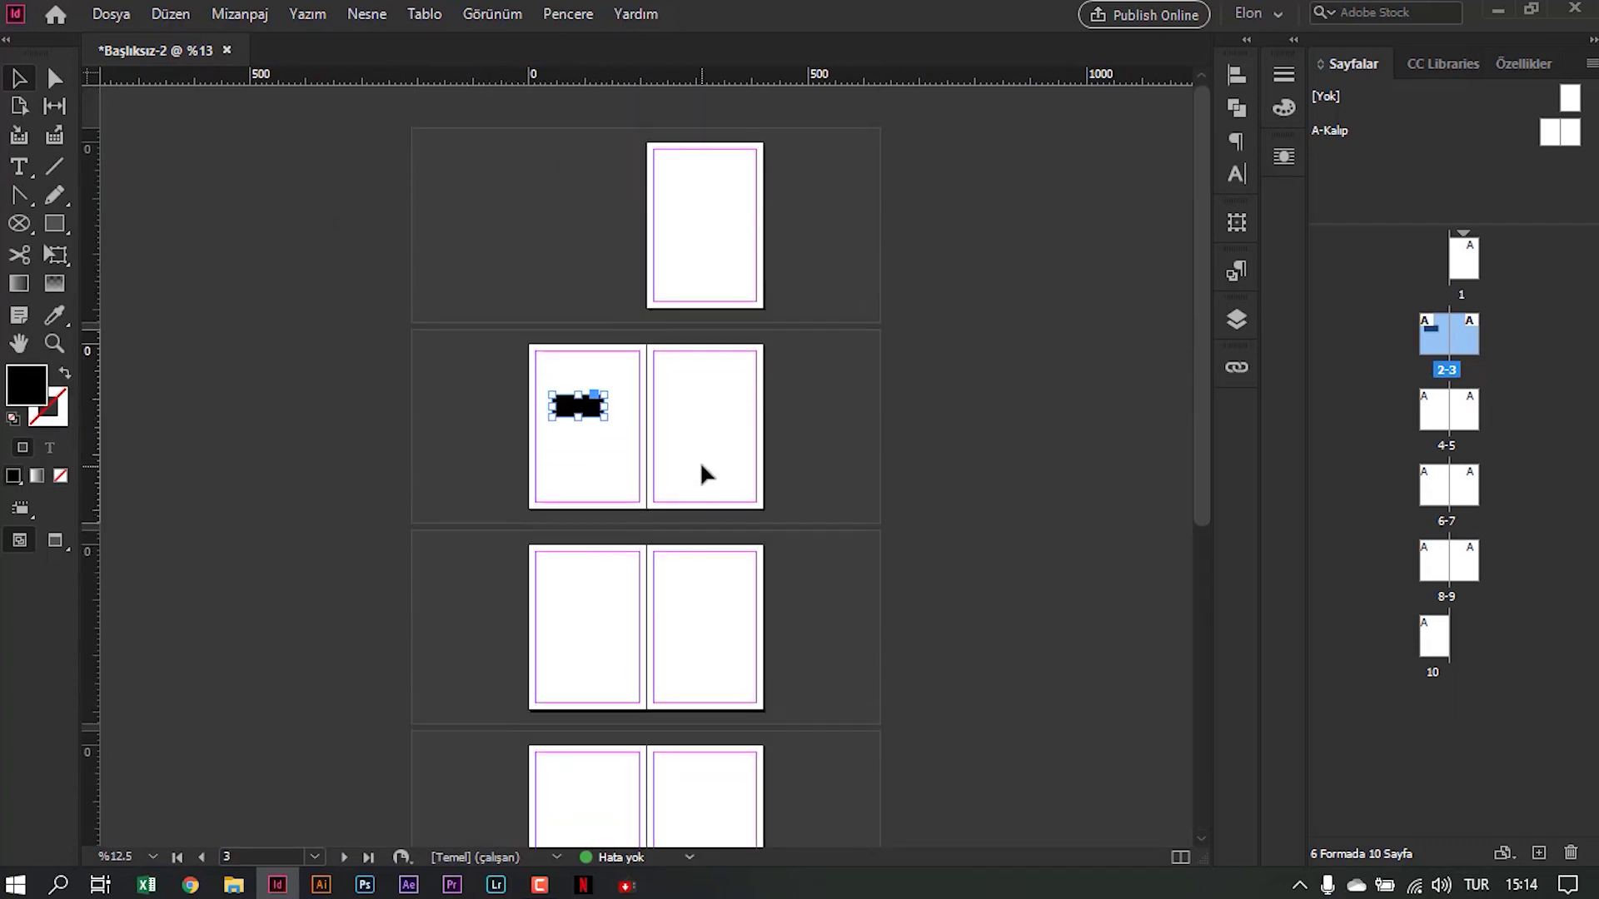
{"action": "left_click", "coordinate": [600, 419]}
{"action": "key", "text": "ctrl+="}
{"action": "scroll", "coordinate": [597, 401], "scroll_direction": "up", "scroll_amount": 1}
{"action": "left_click", "coordinate": [553, 396]}
{"action": "key", "text": "Delete"}
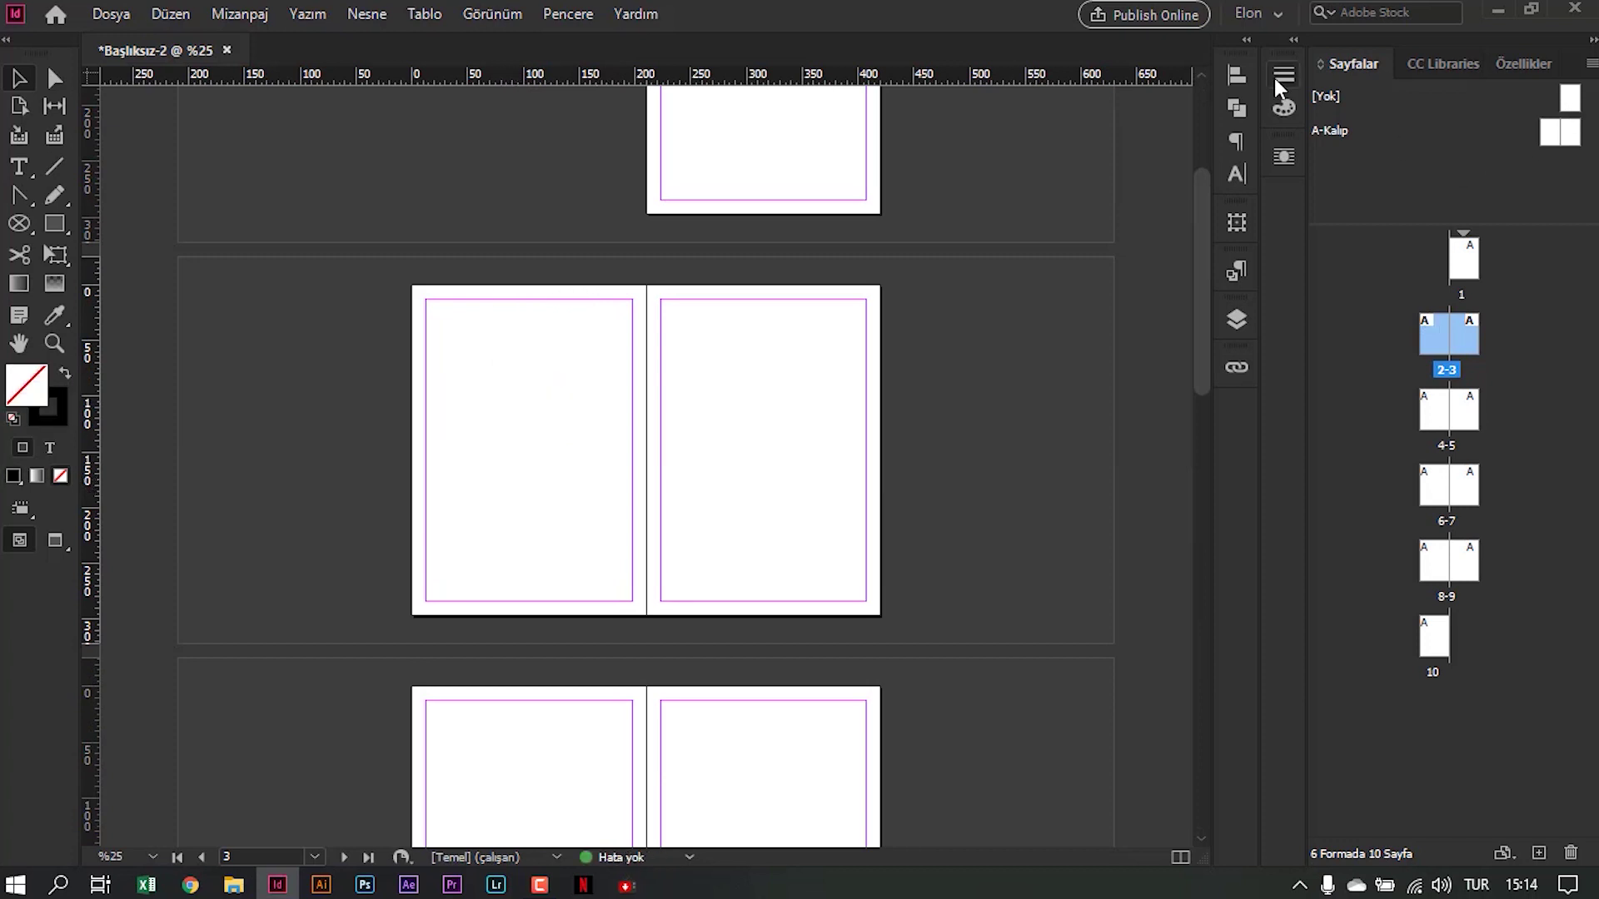
Open the A-Kalıp master and draw a bar about 185 × 31 mm along the left page's upper margin, spanning the margin width
{"action": "double_click", "coordinate": [1550, 133]}
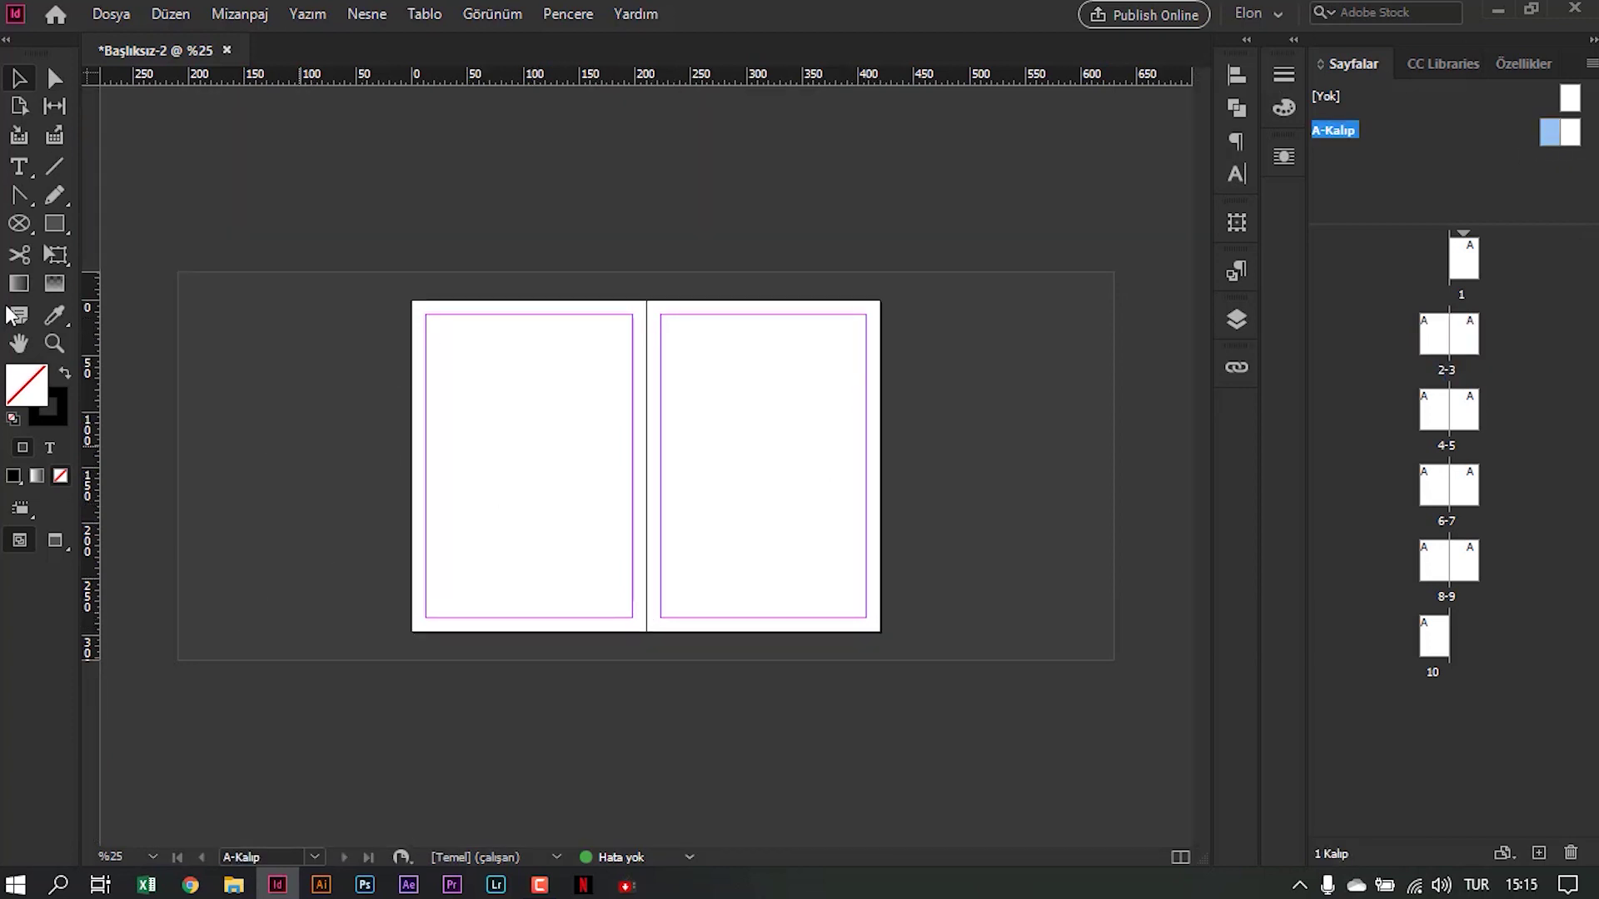
{"action": "left_click_drag", "start_coordinate": [412, 296], "coordinate": [587, 654]}
{"action": "left_click_drag", "start_coordinate": [712, 294], "coordinate": [939, 666]}
{"action": "left_click", "coordinate": [54, 224]}
{"action": "key", "text": "ctrl+equal"}
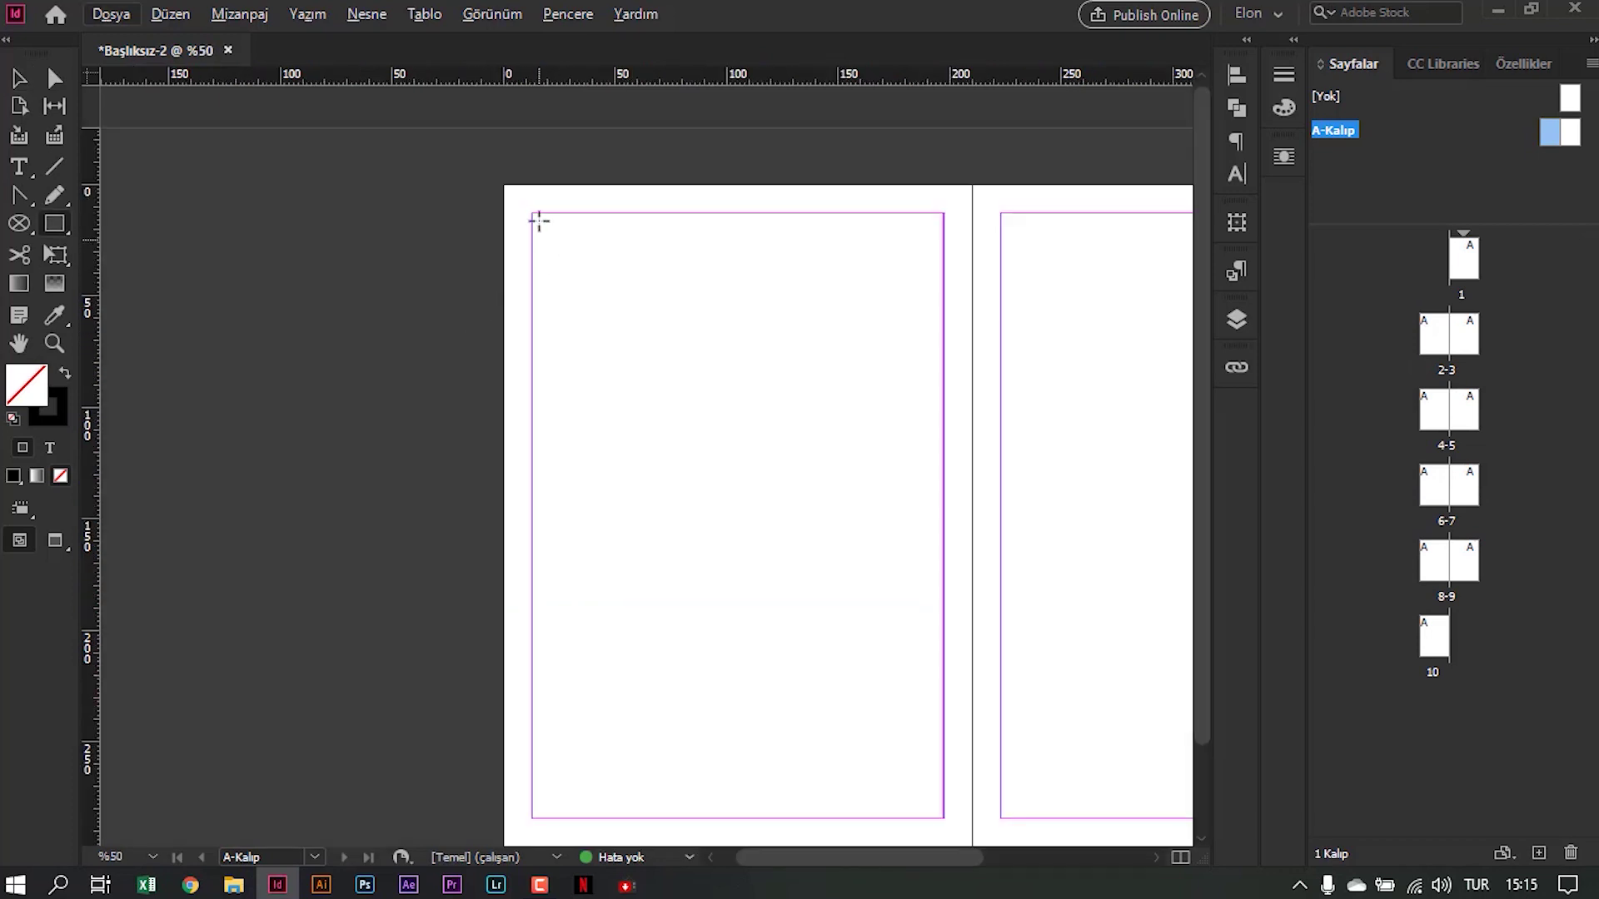
{"action": "left_click_drag", "start_coordinate": [533, 213], "coordinate": [944, 284]}
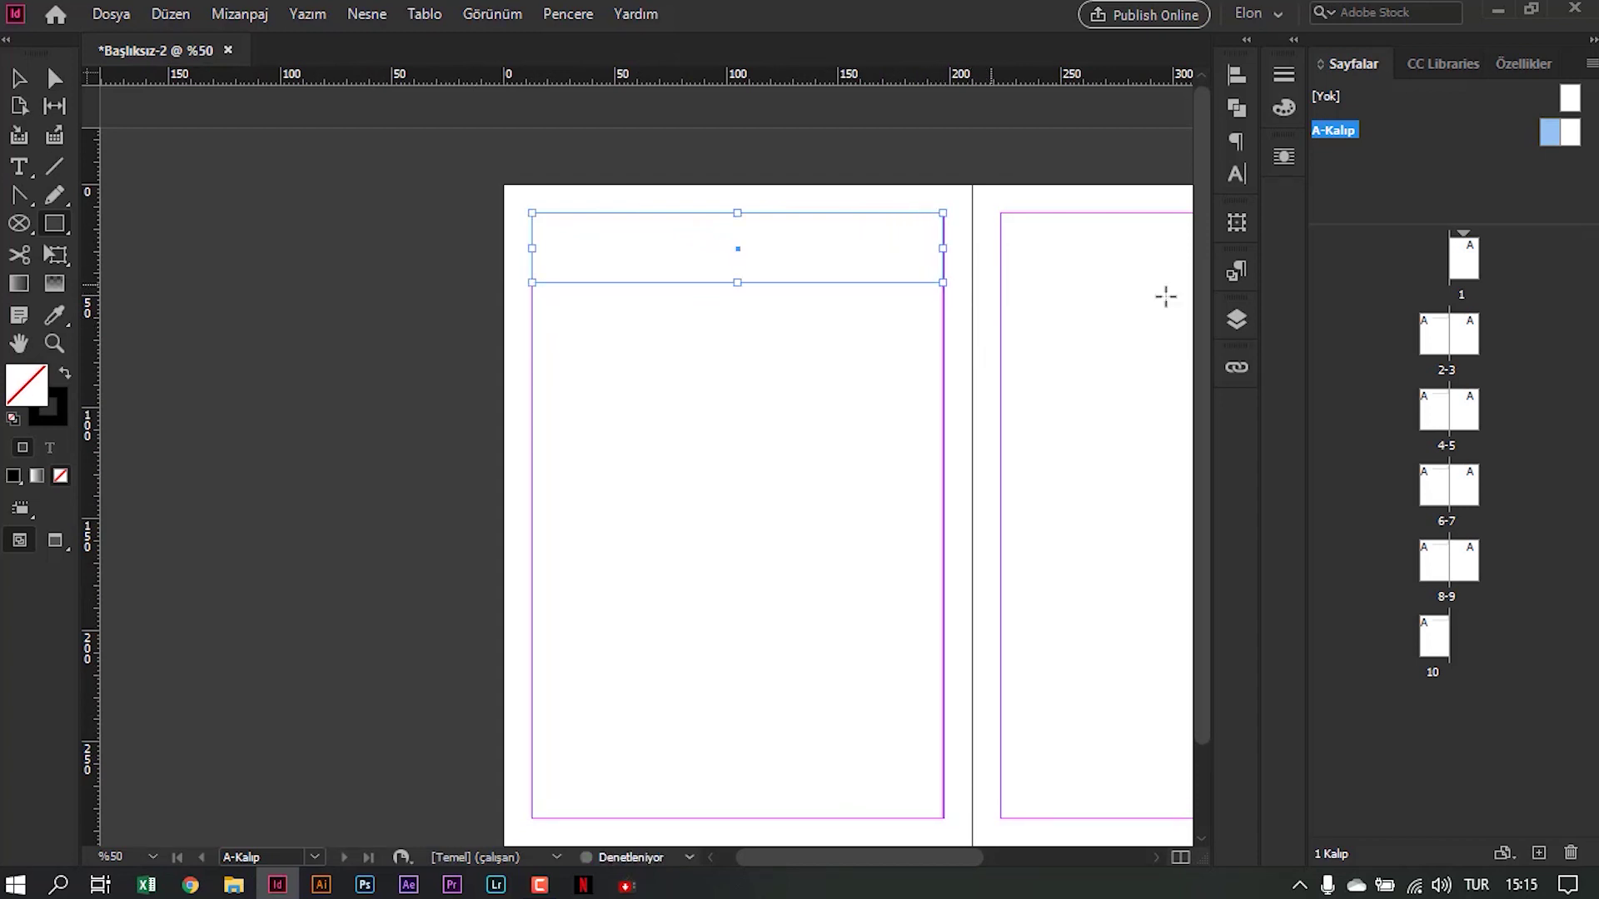
Give the left master page's bar a blue fill with no outline and deselect it
{"action": "left_click", "coordinate": [65, 373]}
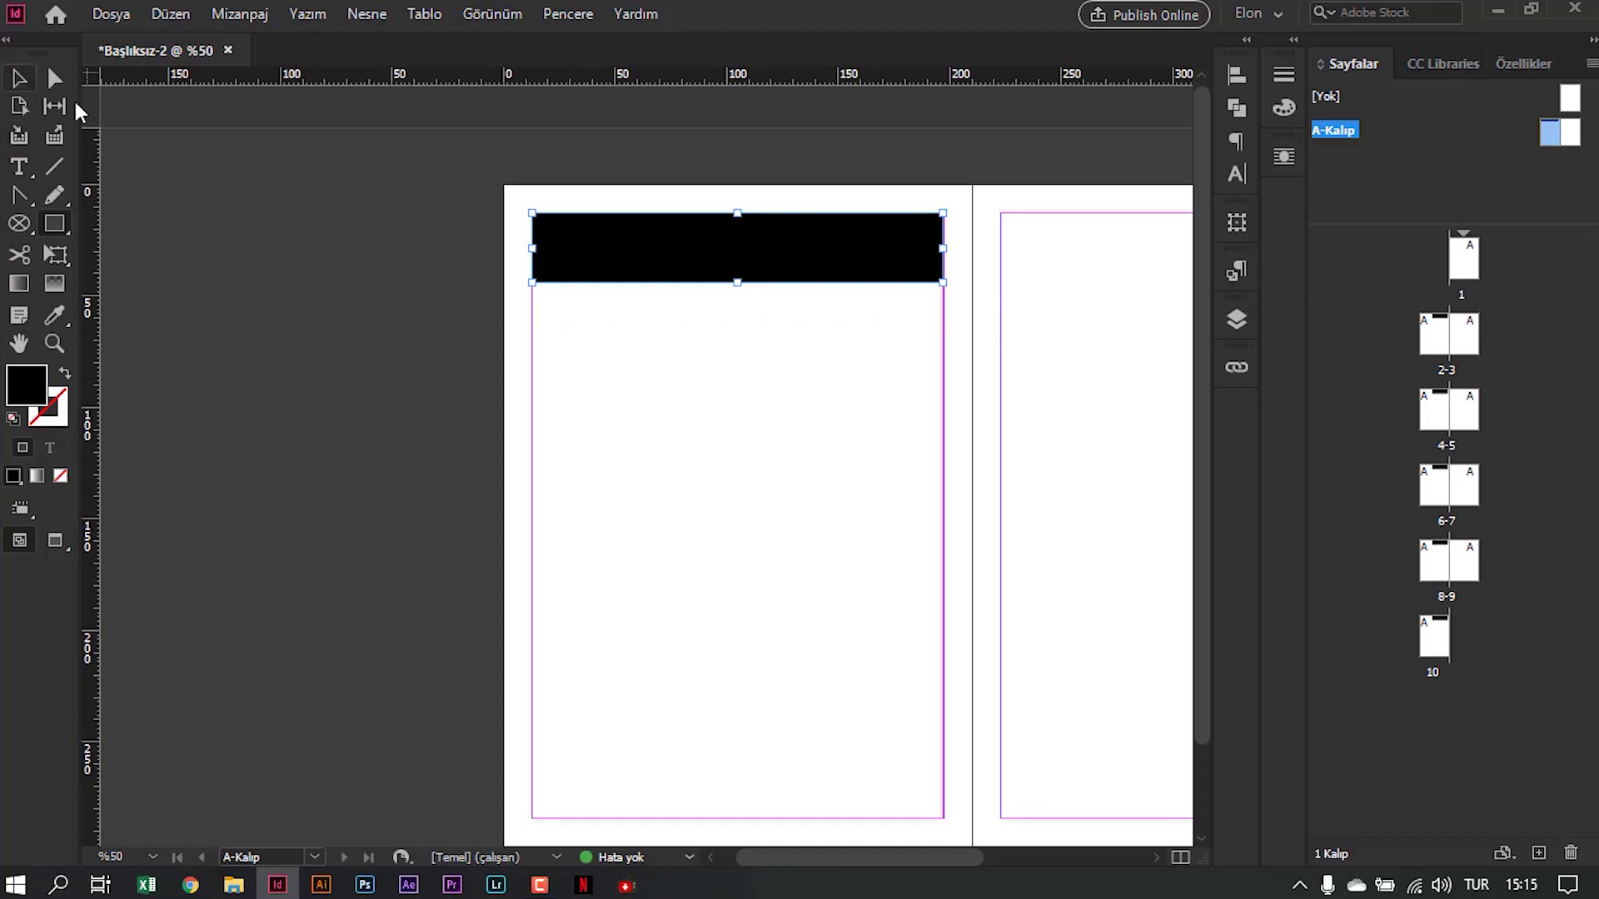
{"action": "double_click", "coordinate": [27, 385]}
{"action": "left_click", "coordinate": [721, 497]}
{"action": "key", "text": "Return"}
{"action": "left_click", "coordinate": [19, 79]}
{"action": "left_click", "coordinate": [412, 366]}
{"action": "scroll", "coordinate": [413, 366], "scroll_direction": "right", "scroll_amount": 4}
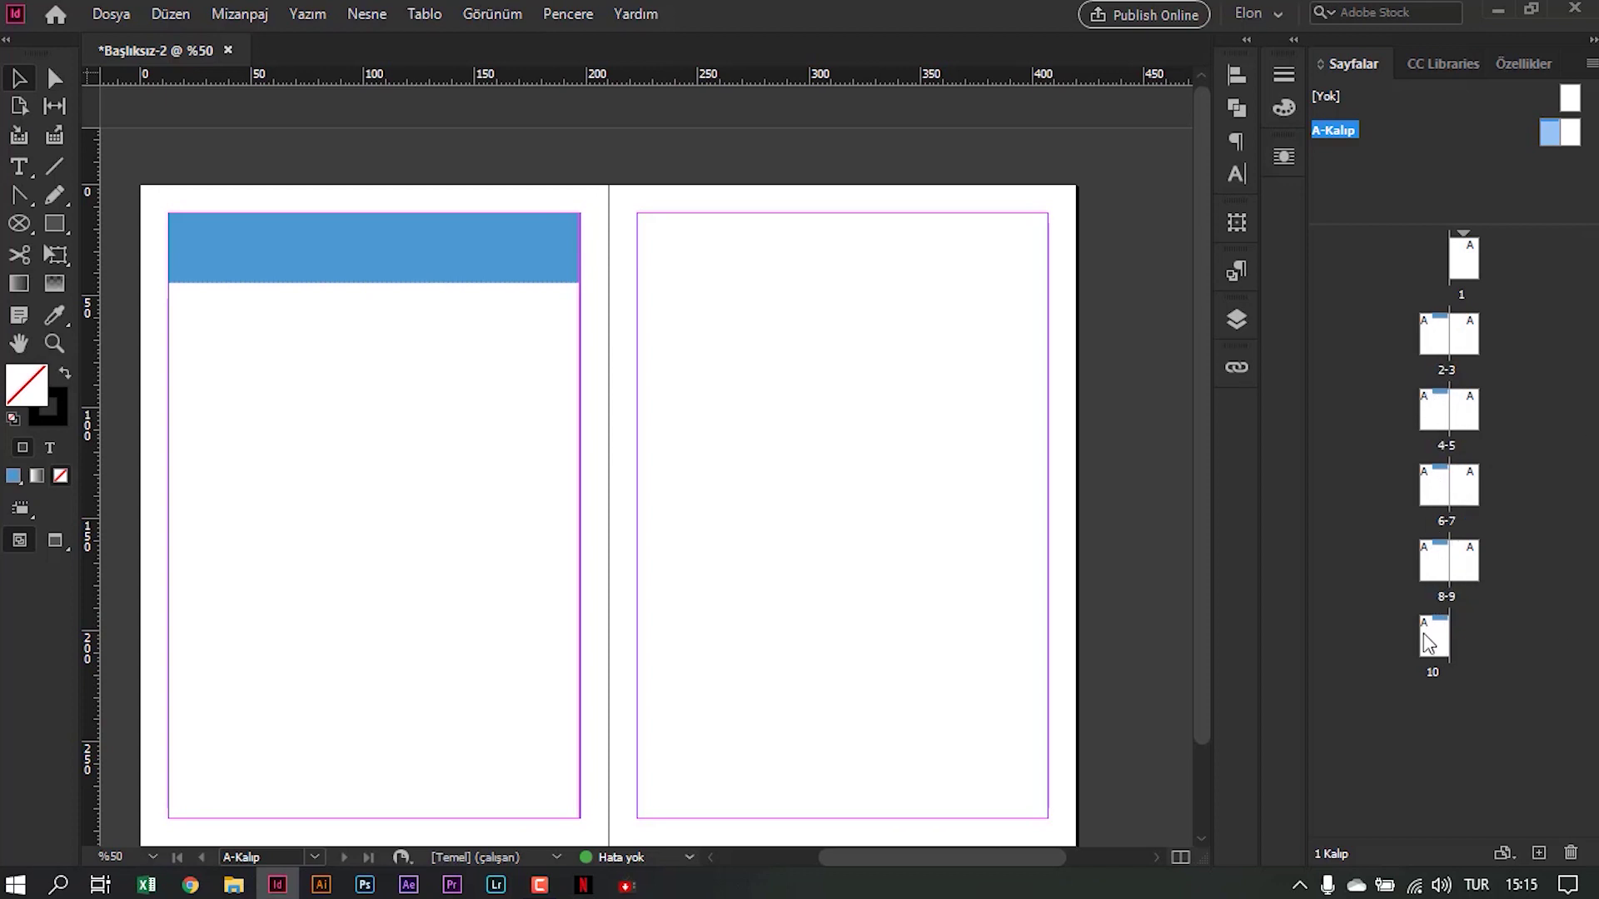
Duplicate the blue bar onto the right master page, between the side margins near the foot of the page
{"action": "scroll", "coordinate": [431, 316], "scroll_direction": "down", "scroll_amount": 2}
{"action": "left_click_drag", "start_coordinate": [506, 369], "coordinate": [635, 451]}
{"action": "left_click", "coordinate": [681, 457]}
{"action": "scroll", "coordinate": [682, 457], "scroll_direction": "up", "scroll_amount": 1}
{"action": "left_click_drag", "start_coordinate": [545, 327], "coordinate": [779, 574]}
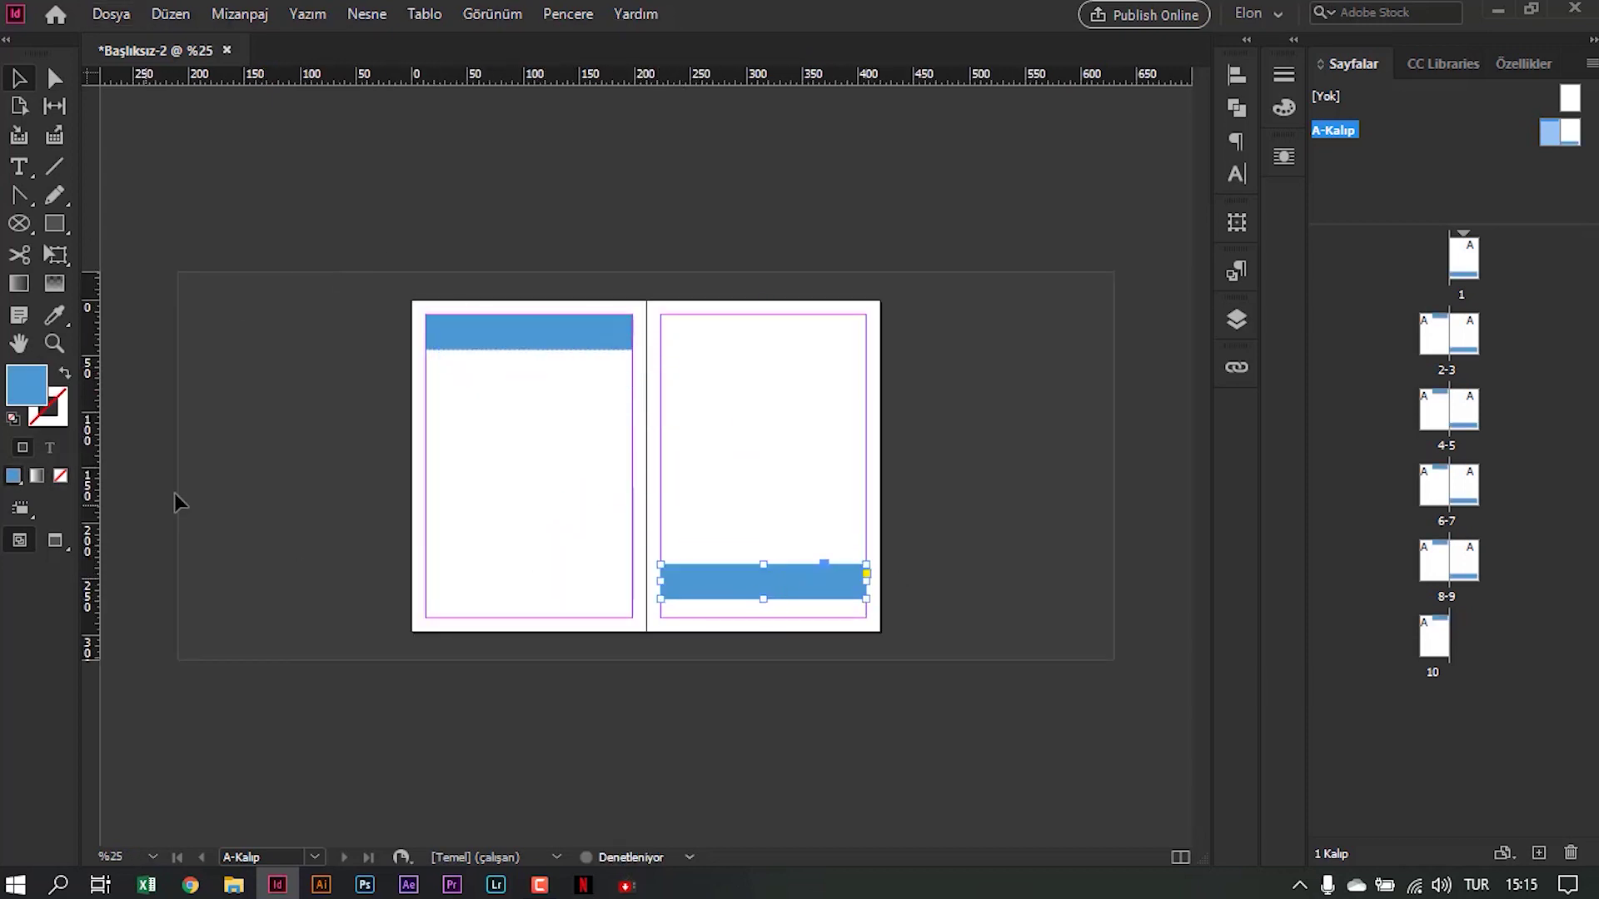
Recolour the duplicated bar on the right master page green and deselect it
{"action": "double_click", "coordinate": [27, 384]}
{"action": "left_click_drag", "start_coordinate": [656, 553], "coordinate": [517, 507]}
{"action": "left_click", "coordinate": [952, 364]}
{"action": "left_click", "coordinate": [789, 543]}
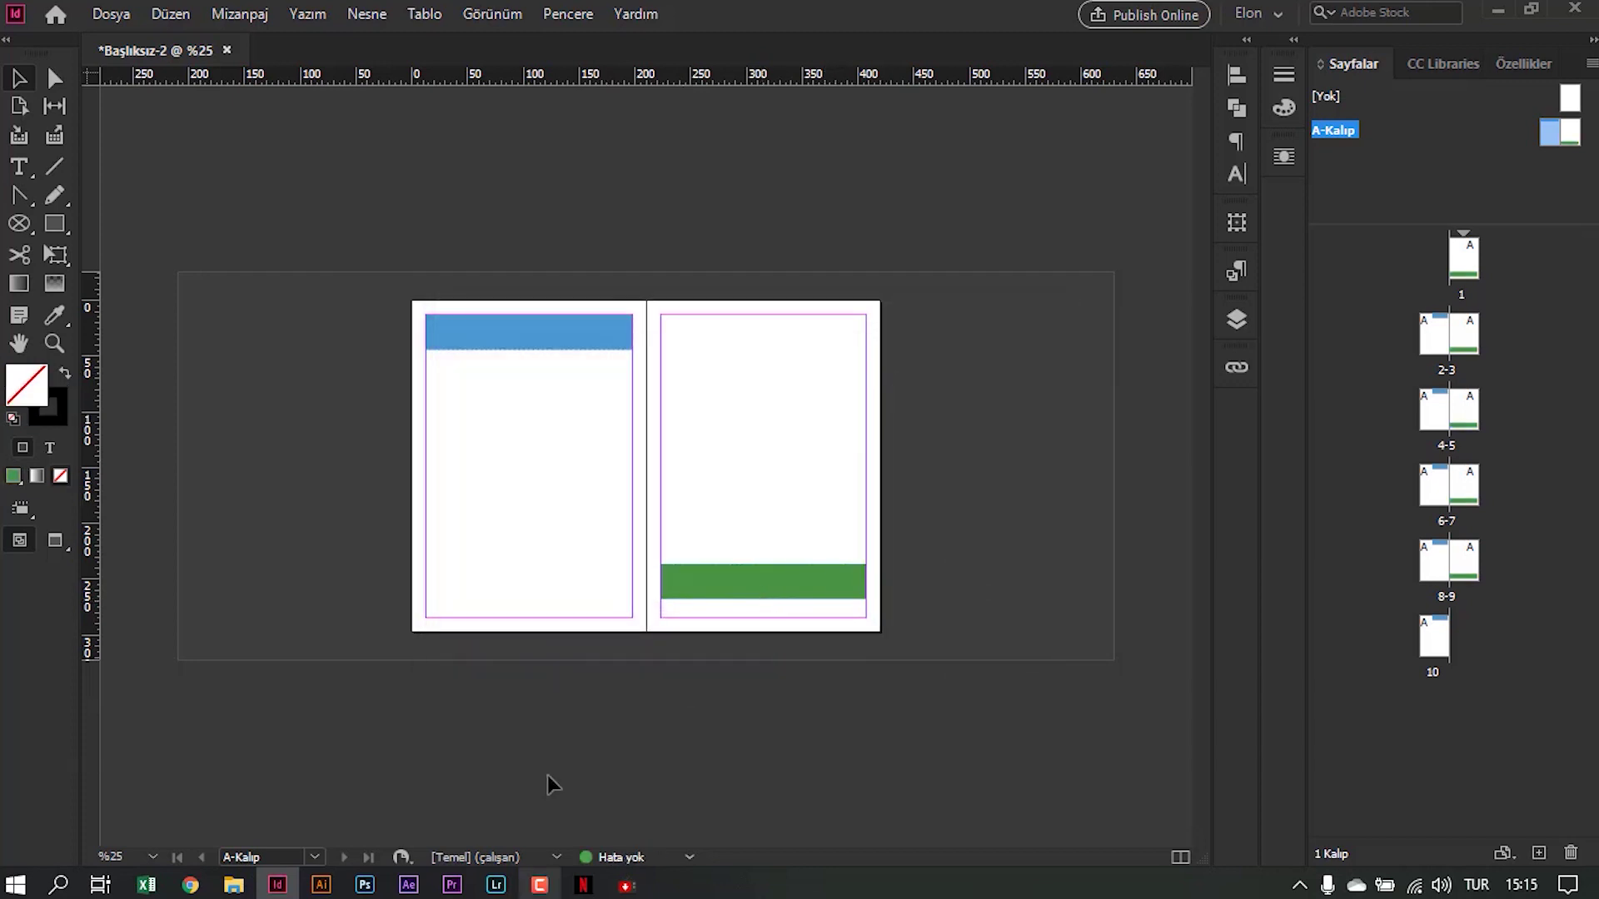
Examine the green bar on the A-Kalıp spread up close and compare it with the page thumbnails
{"action": "scroll", "coordinate": [764, 651], "scroll_direction": "up", "scroll_amount": 1}
{"action": "scroll", "coordinate": [786, 517], "scroll_direction": "down", "scroll_amount": 2}
{"action": "scroll", "coordinate": [786, 503], "scroll_direction": "right", "scroll_amount": 4}
{"action": "scroll", "coordinate": [708, 517], "scroll_direction": "left", "scroll_amount": 2}
{"action": "scroll", "coordinate": [746, 536], "scroll_direction": "up", "scroll_amount": 1}
{"action": "scroll", "coordinate": [775, 583], "scroll_direction": "down", "scroll_amount": 1}
{"action": "left_click_drag", "start_coordinate": [709, 510], "coordinate": [823, 778]}
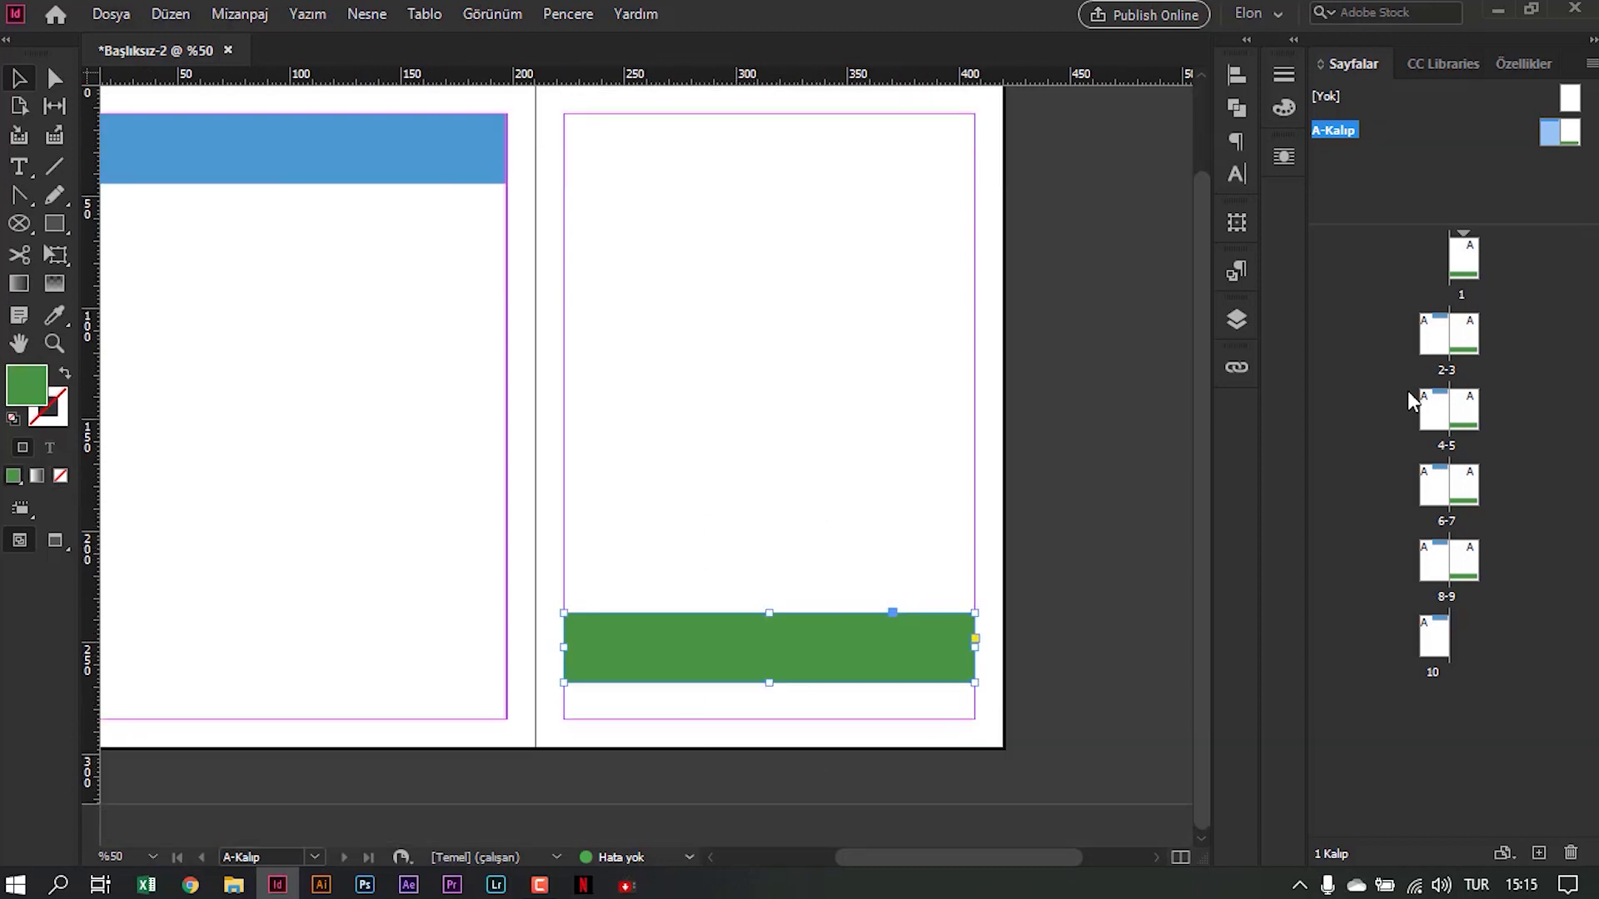
{"action": "left_click", "coordinate": [707, 358]}
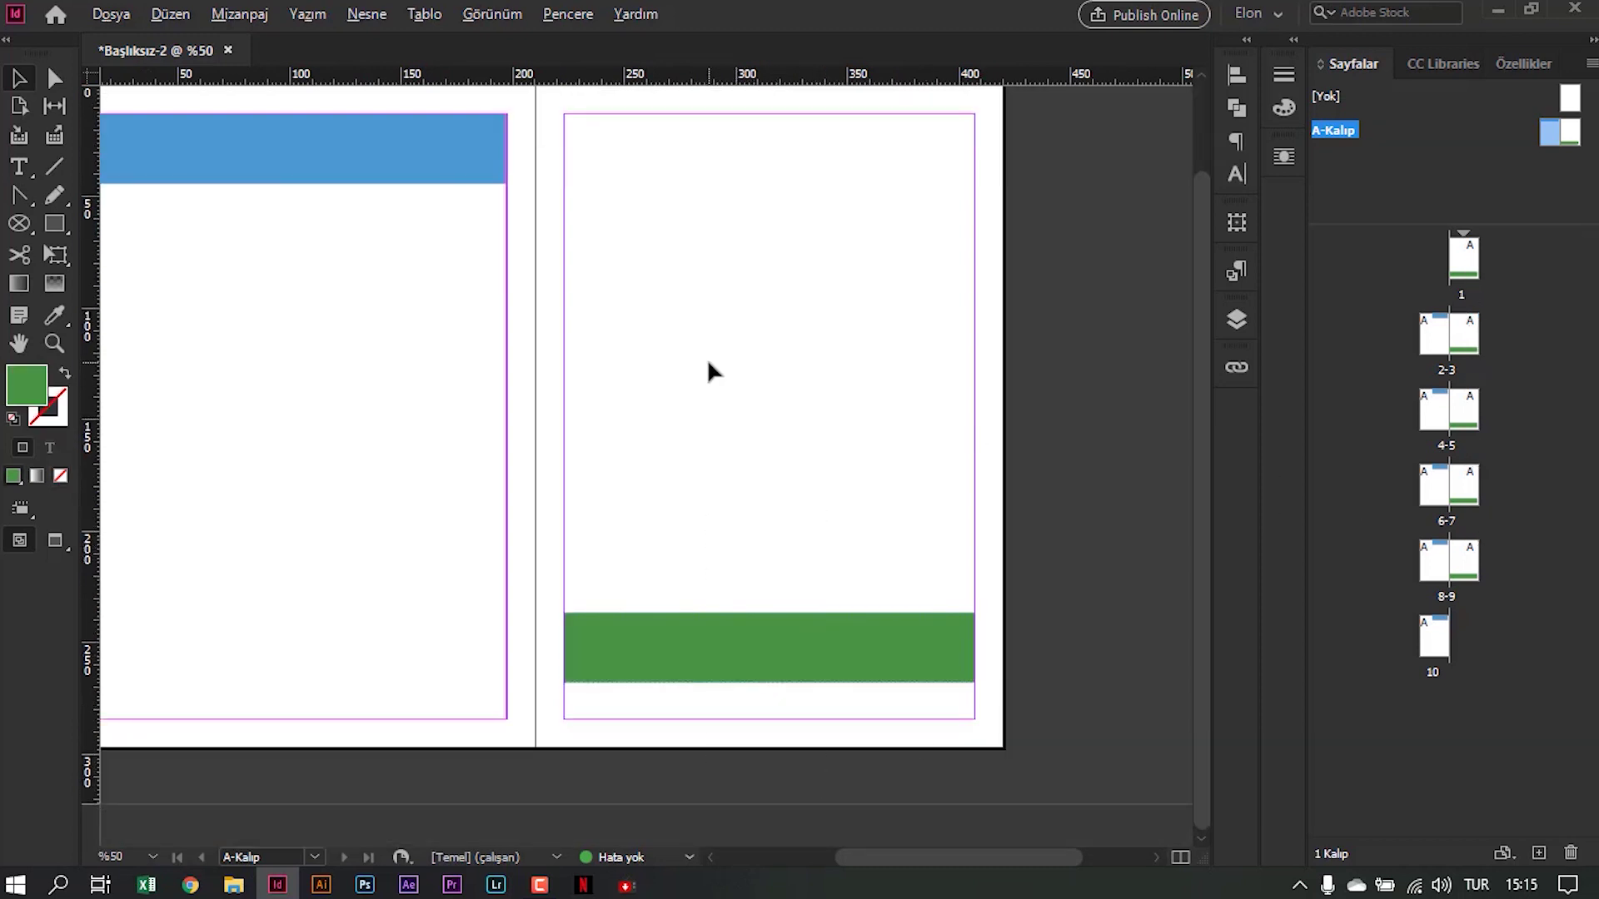
{"action": "key", "text": "ctrl+minus"}
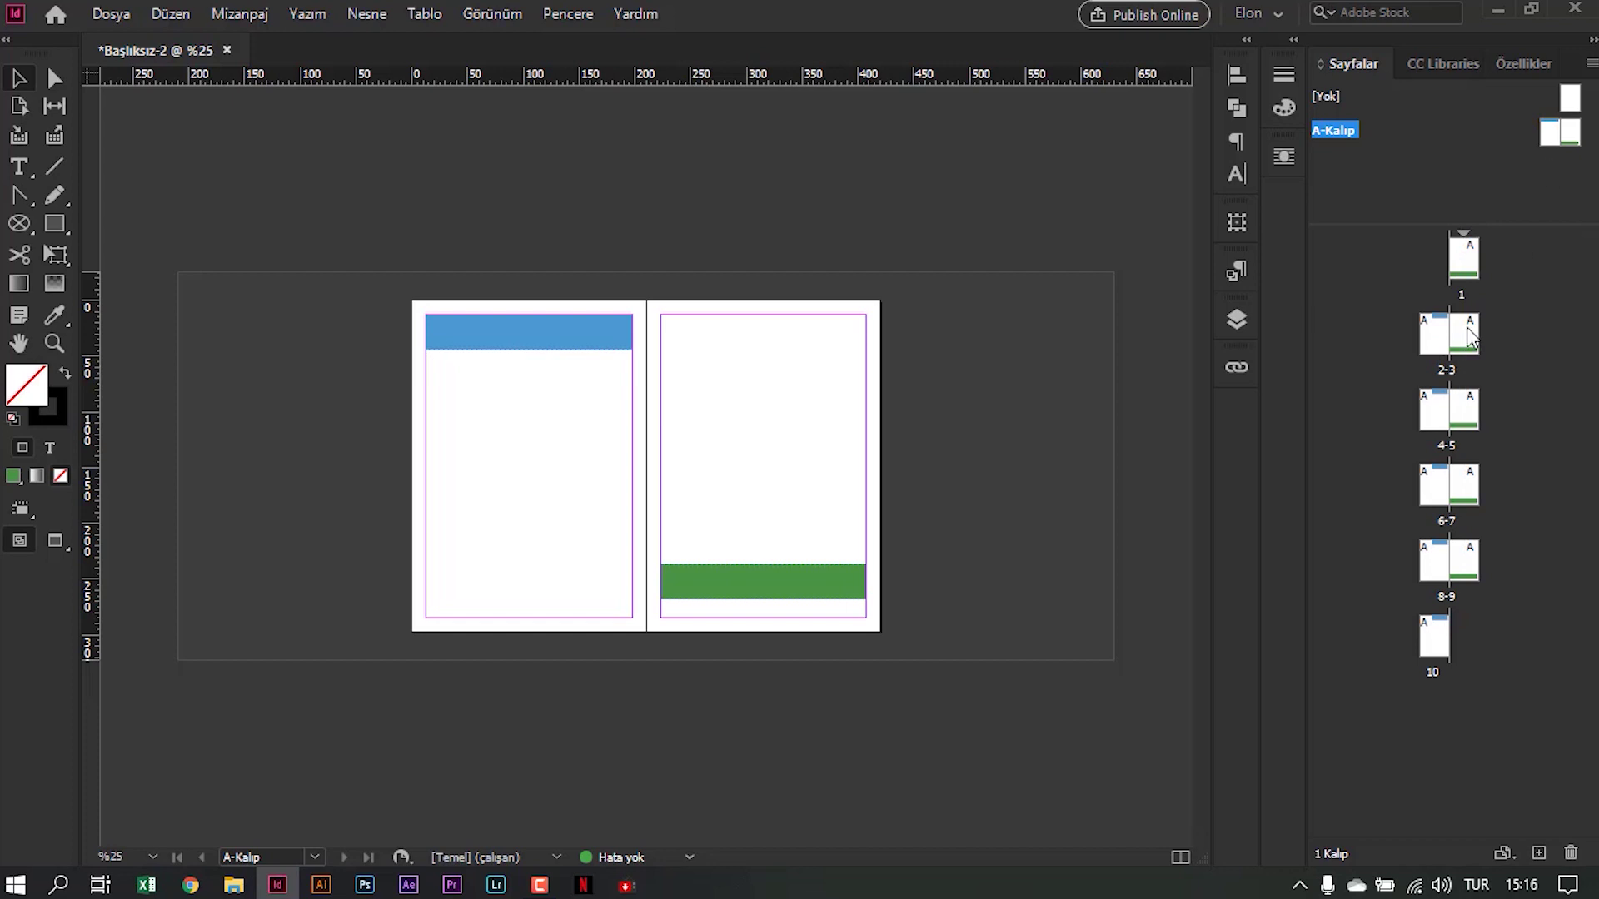
Go to page 5 and look through the document pages to check how the master's blue and green bars repeat
{"action": "double_click", "coordinate": [1465, 414]}
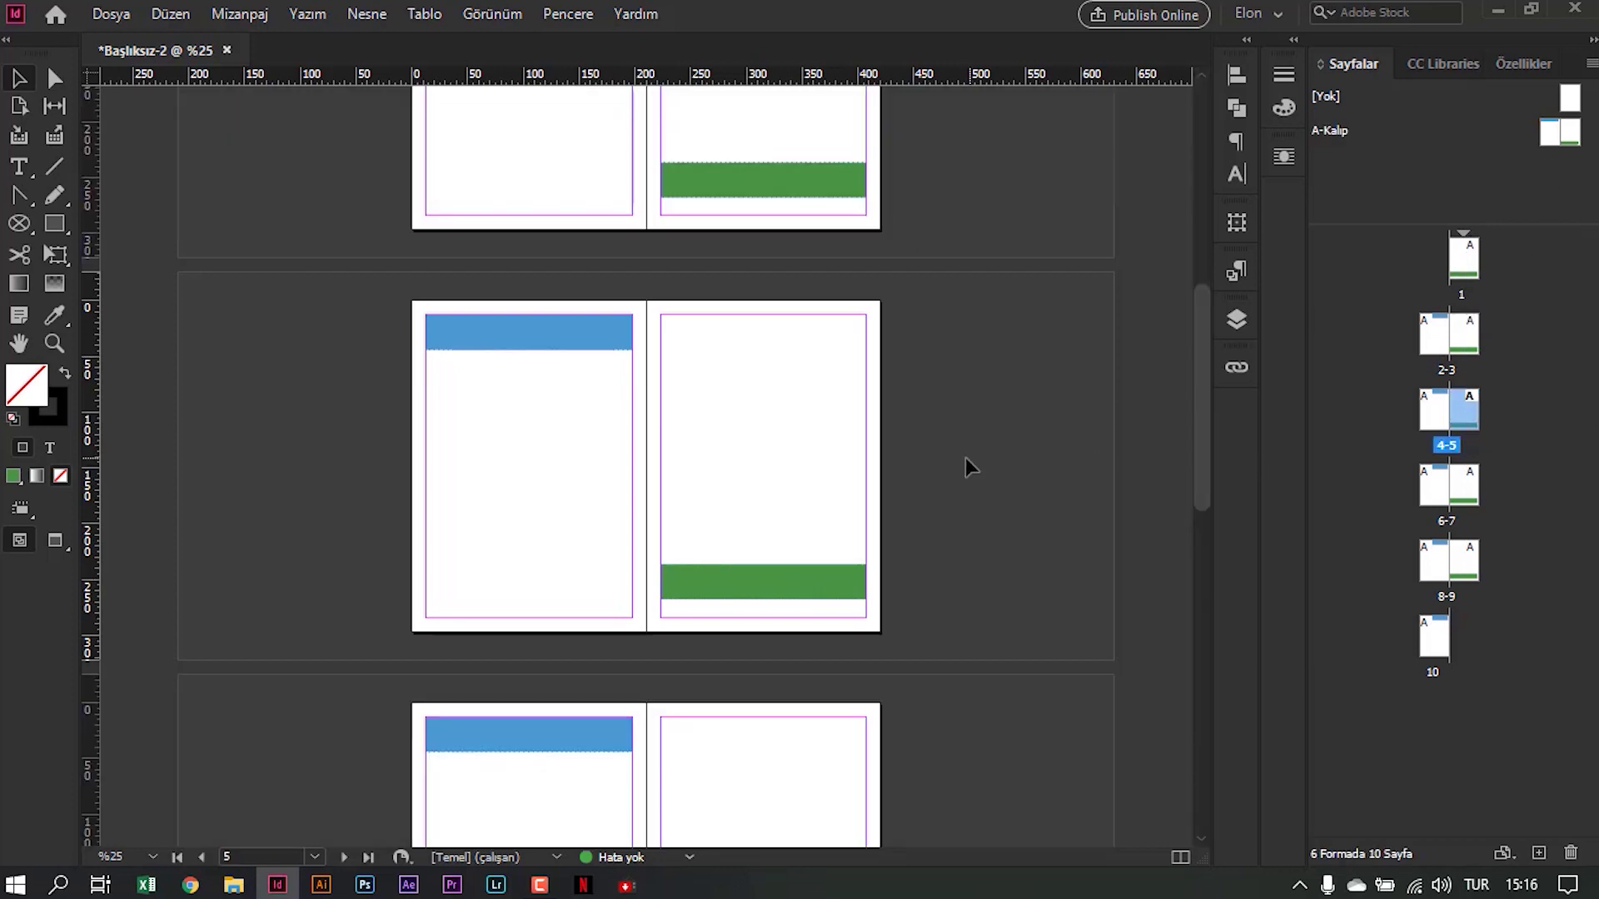
{"action": "scroll", "coordinate": [864, 499], "scroll_direction": "up", "scroll_amount": 6}
{"action": "scroll", "coordinate": [866, 499], "scroll_direction": "down", "scroll_amount": 10}
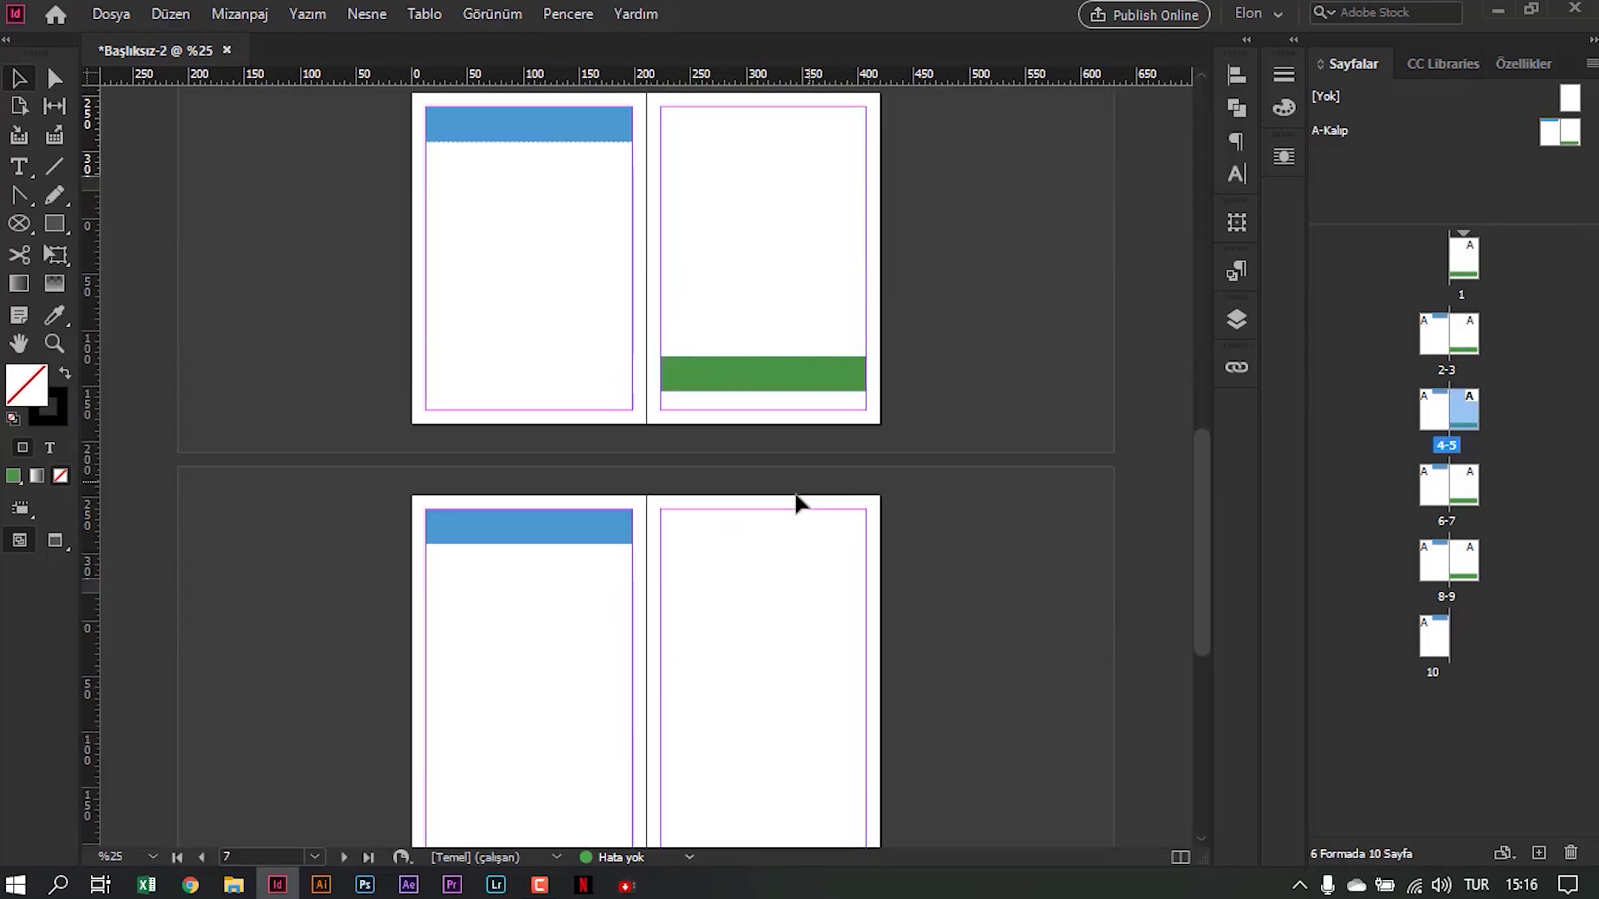
{"action": "scroll", "coordinate": [795, 506], "scroll_direction": "up", "scroll_amount": 6}
{"action": "left_click_drag", "start_coordinate": [743, 418], "coordinate": [782, 489]}
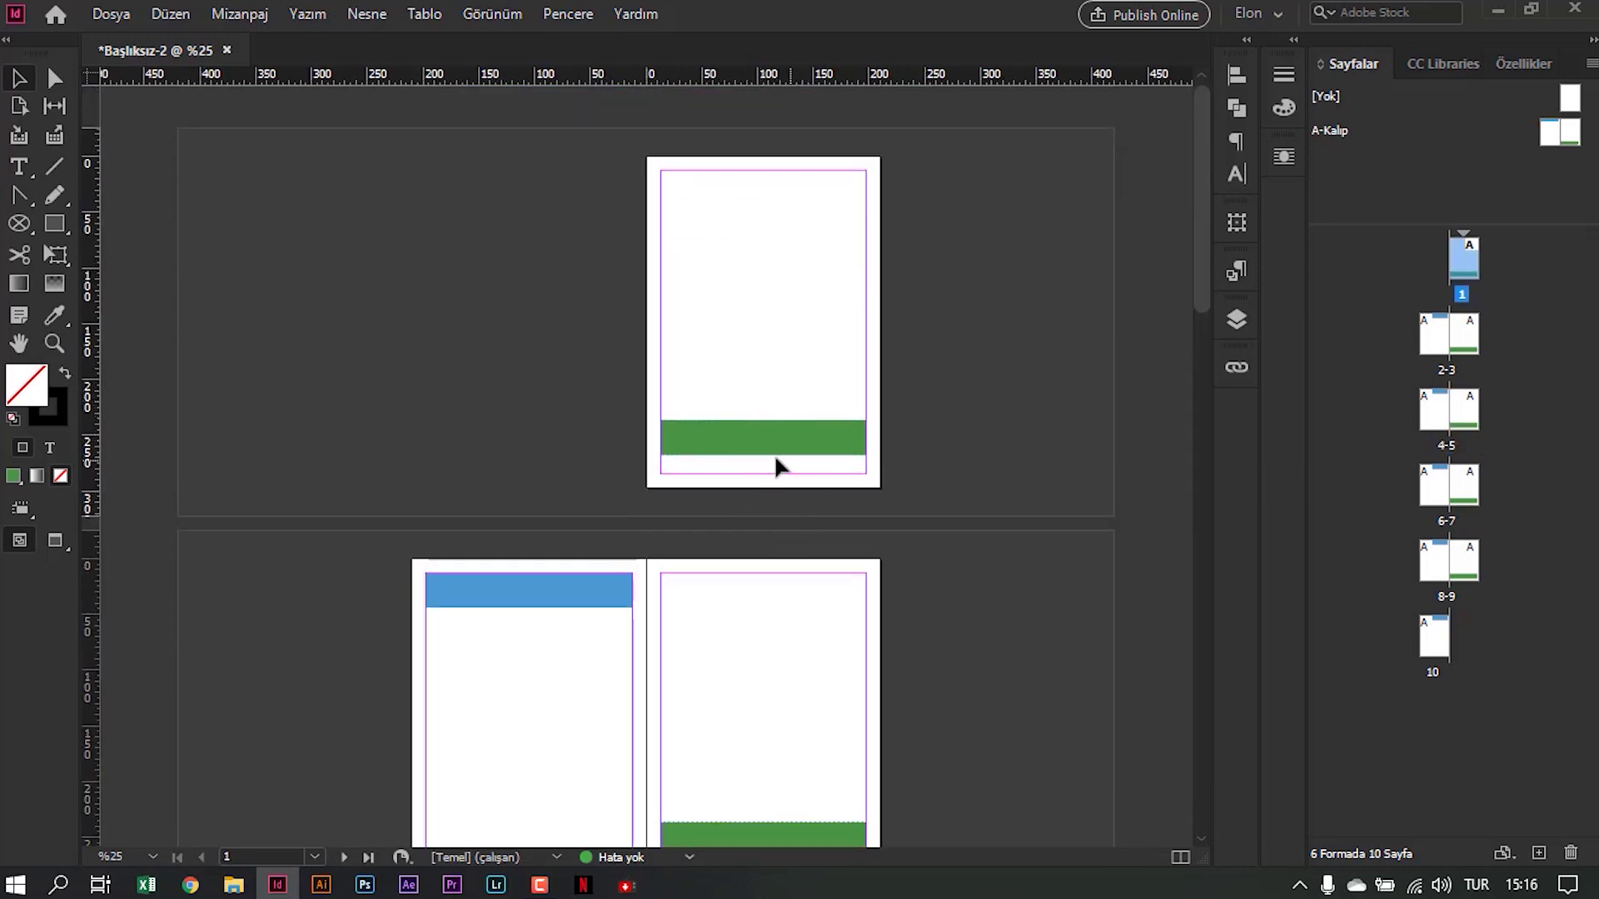
{"action": "scroll", "coordinate": [785, 416], "scroll_direction": "down", "scroll_amount": 1}
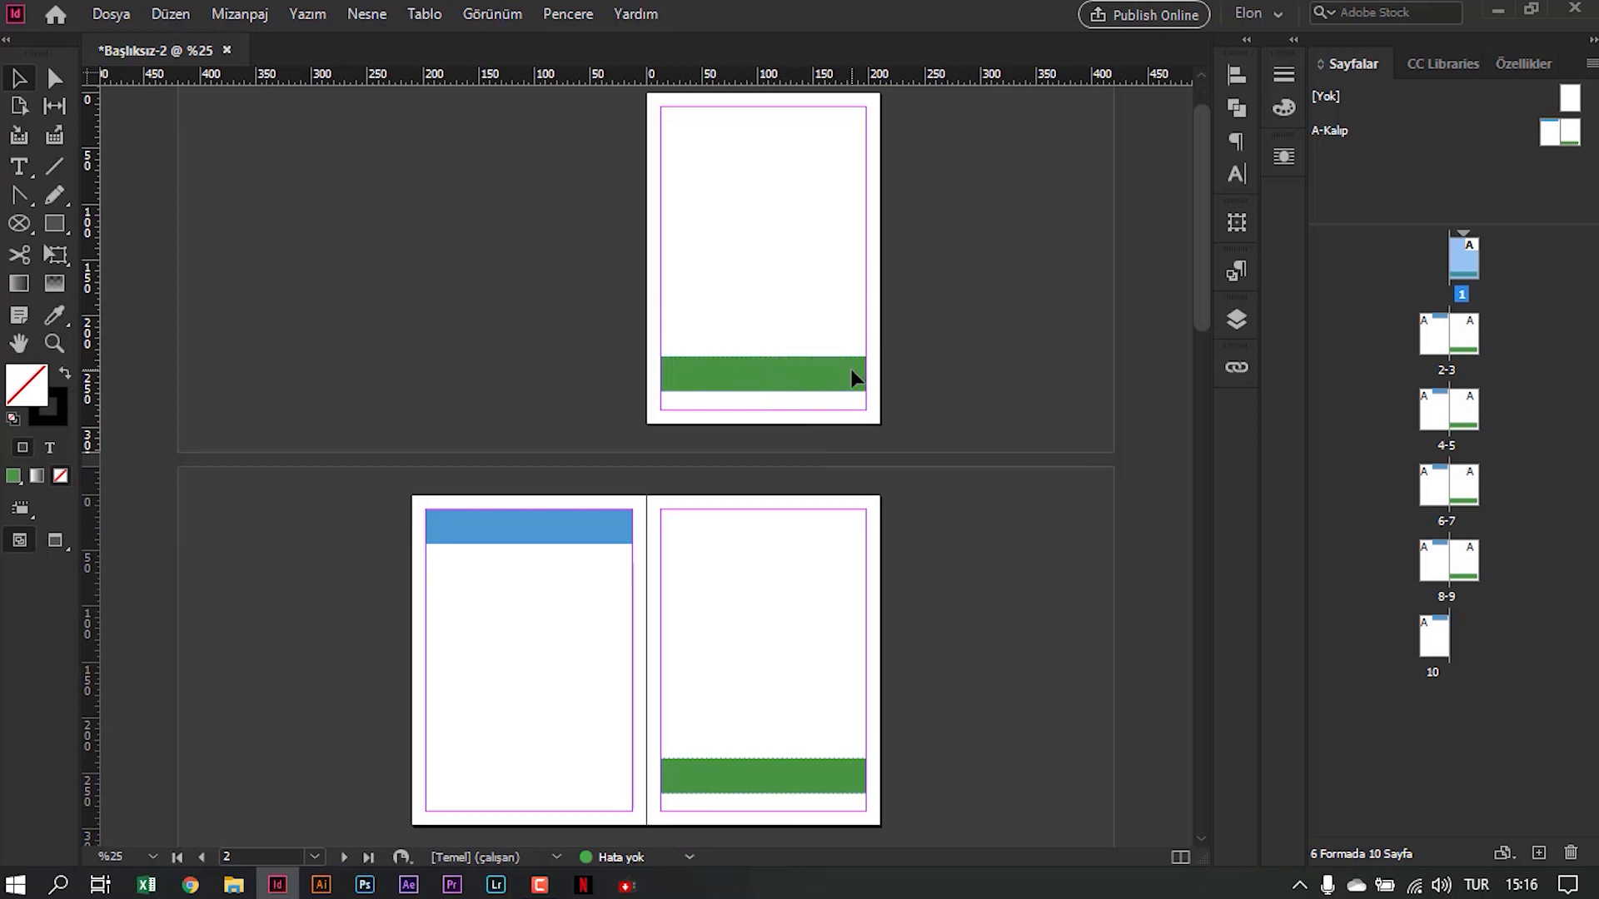
{"action": "scroll", "coordinate": [804, 358], "scroll_direction": "down", "scroll_amount": 2}
{"action": "scroll", "coordinate": [800, 368], "scroll_direction": "up", "scroll_amount": 3}
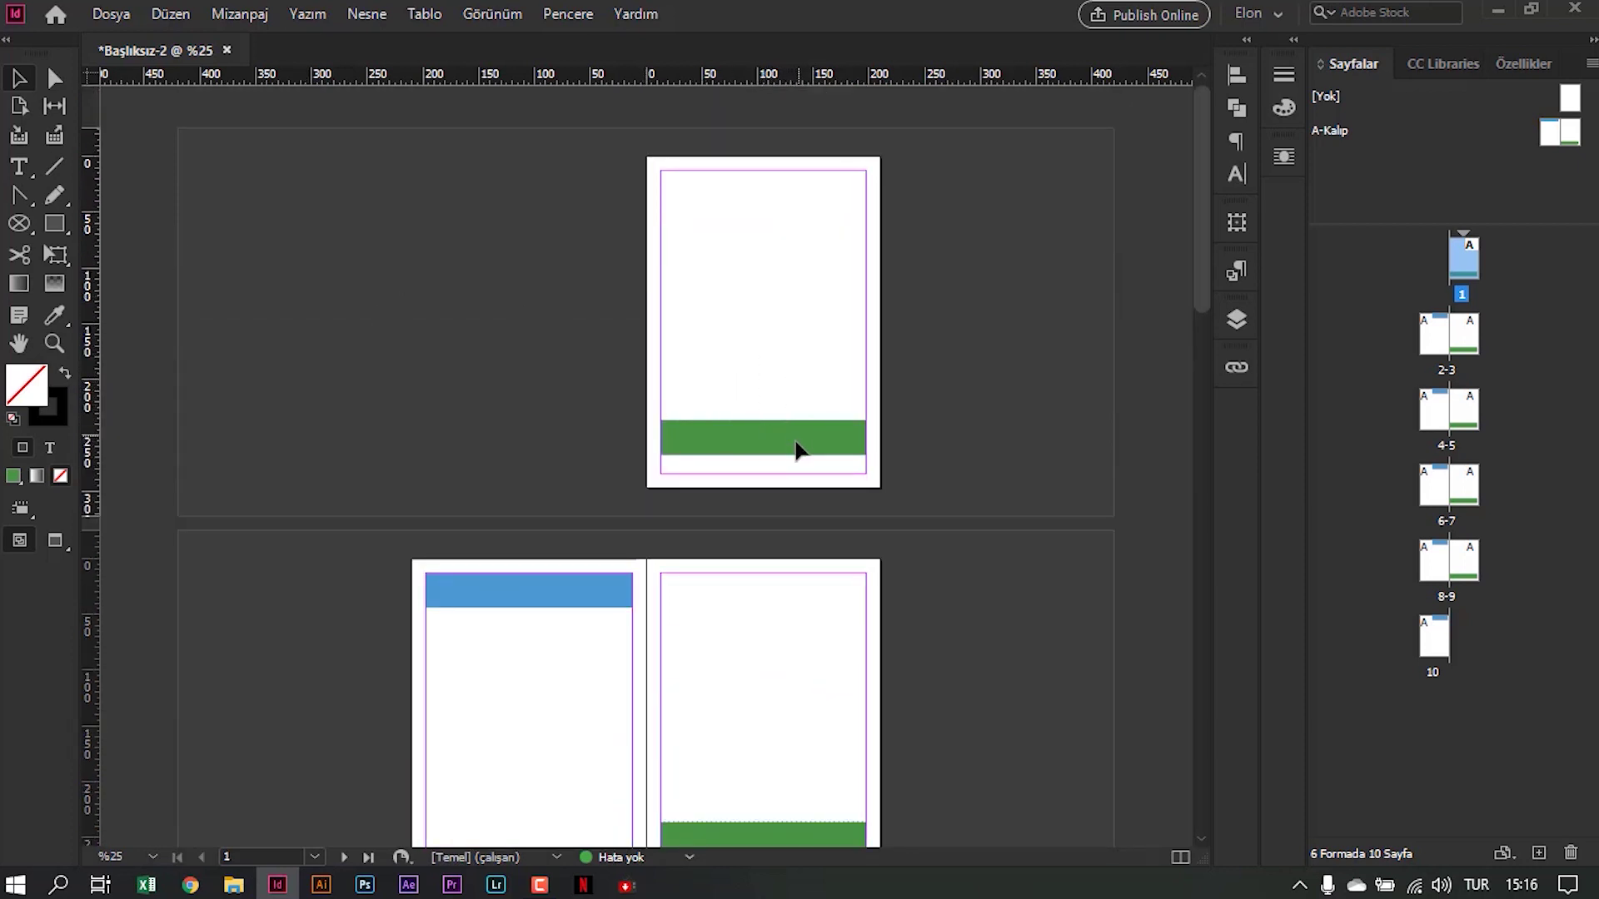
{"action": "scroll", "coordinate": [821, 446], "scroll_direction": "down", "scroll_amount": 3}
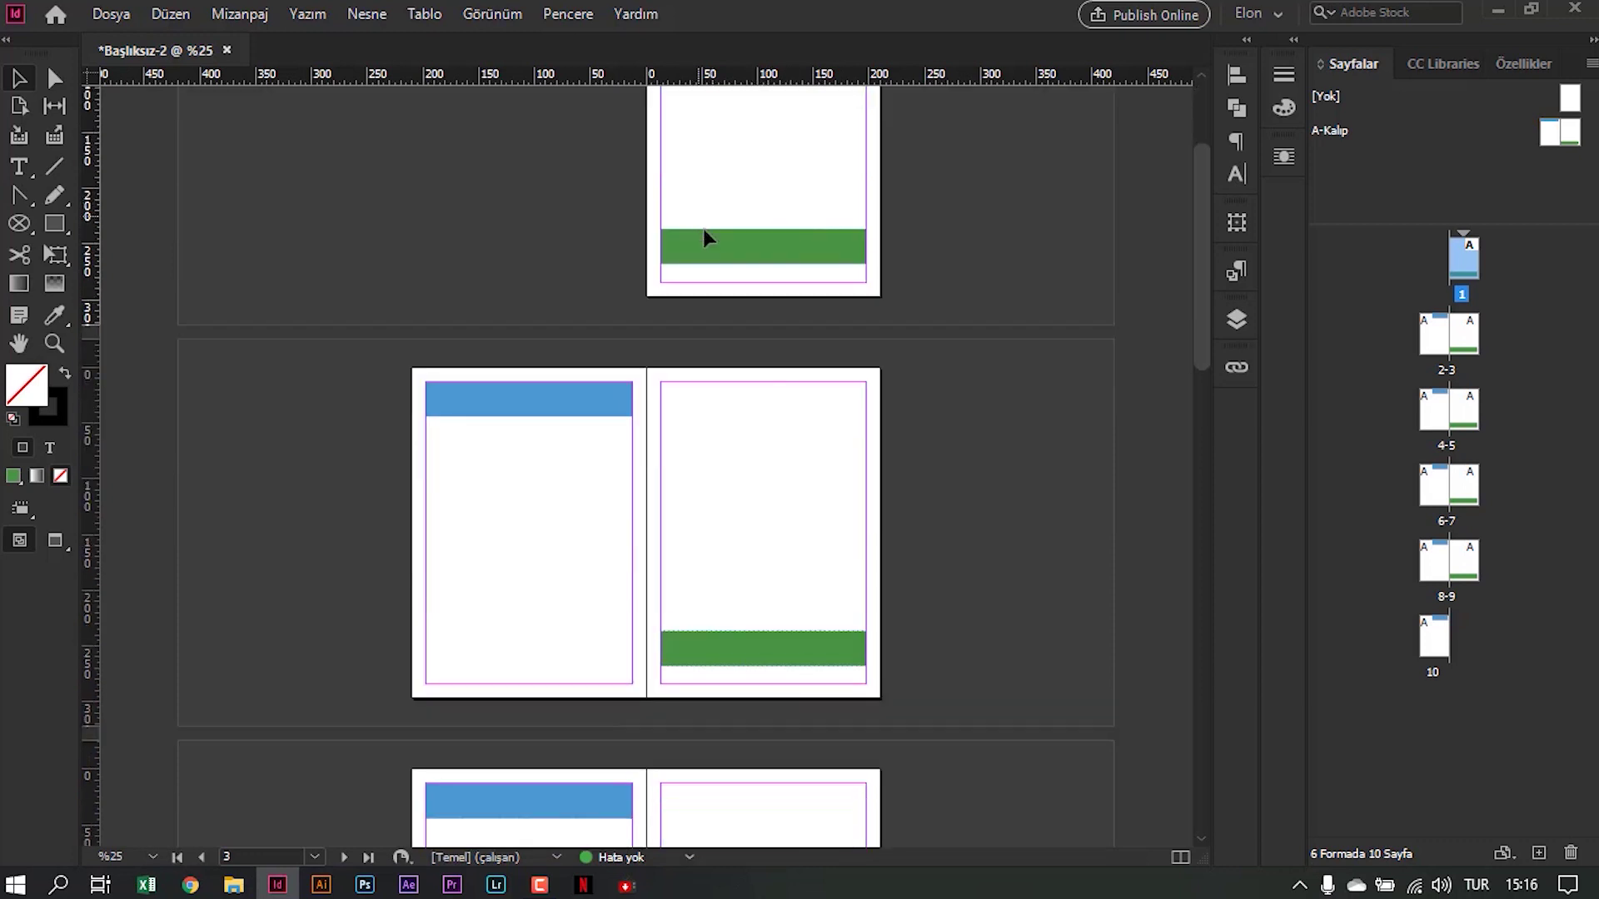
{"action": "scroll", "coordinate": [721, 232], "scroll_direction": "down", "scroll_amount": 3}
{"action": "scroll", "coordinate": [697, 233], "scroll_direction": "down", "scroll_amount": 14}
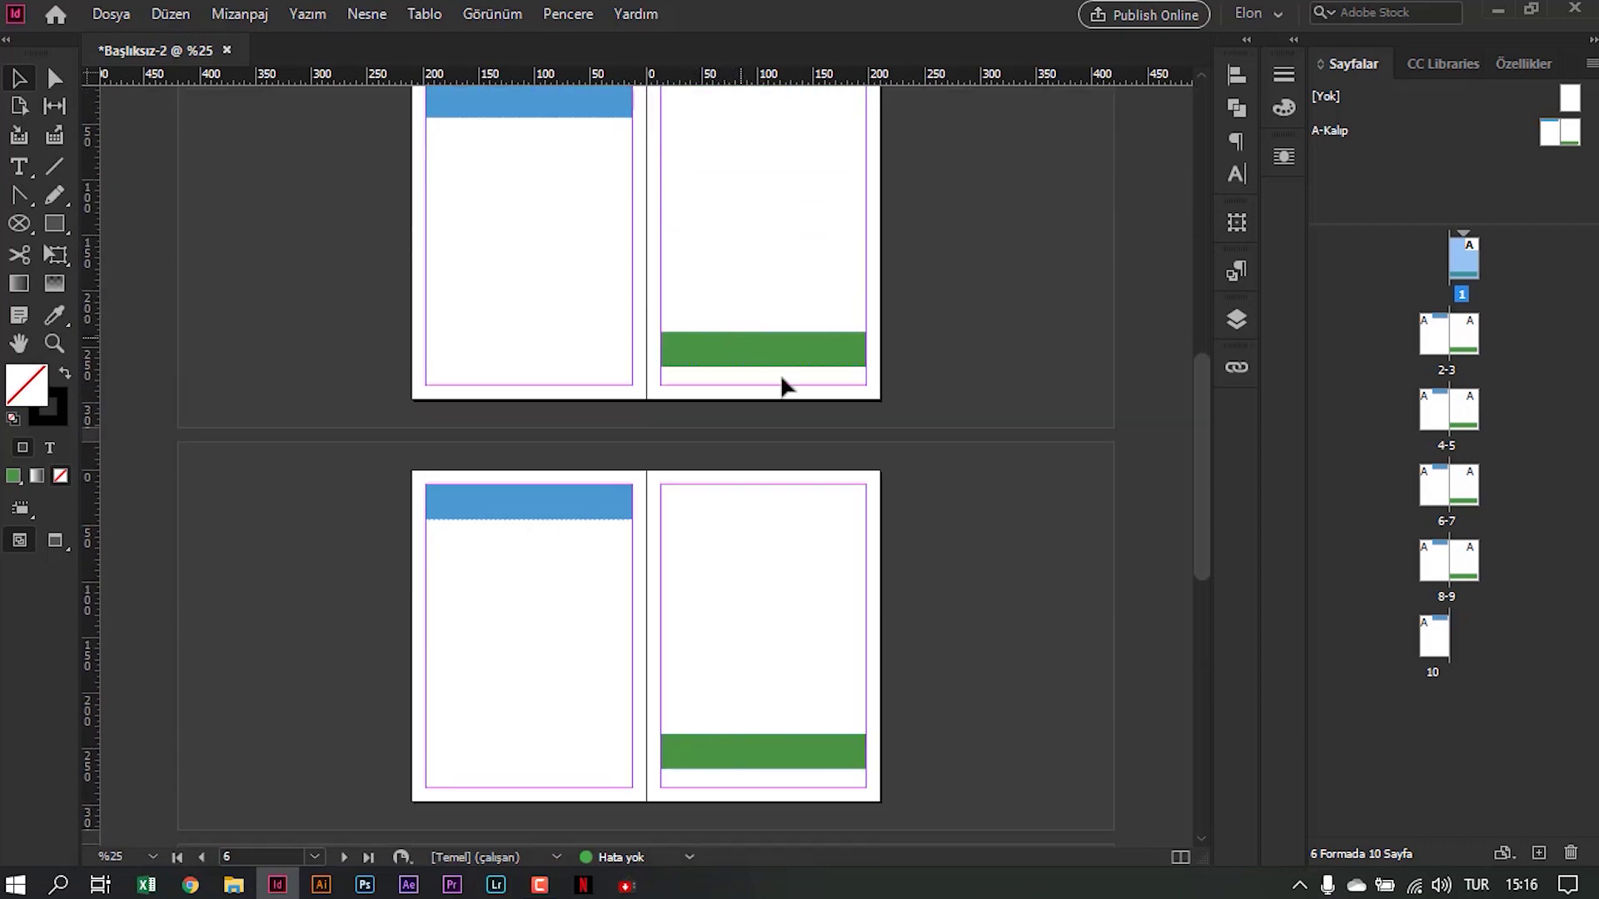
{"action": "scroll", "coordinate": [888, 429], "scroll_direction": "up", "scroll_amount": 18}
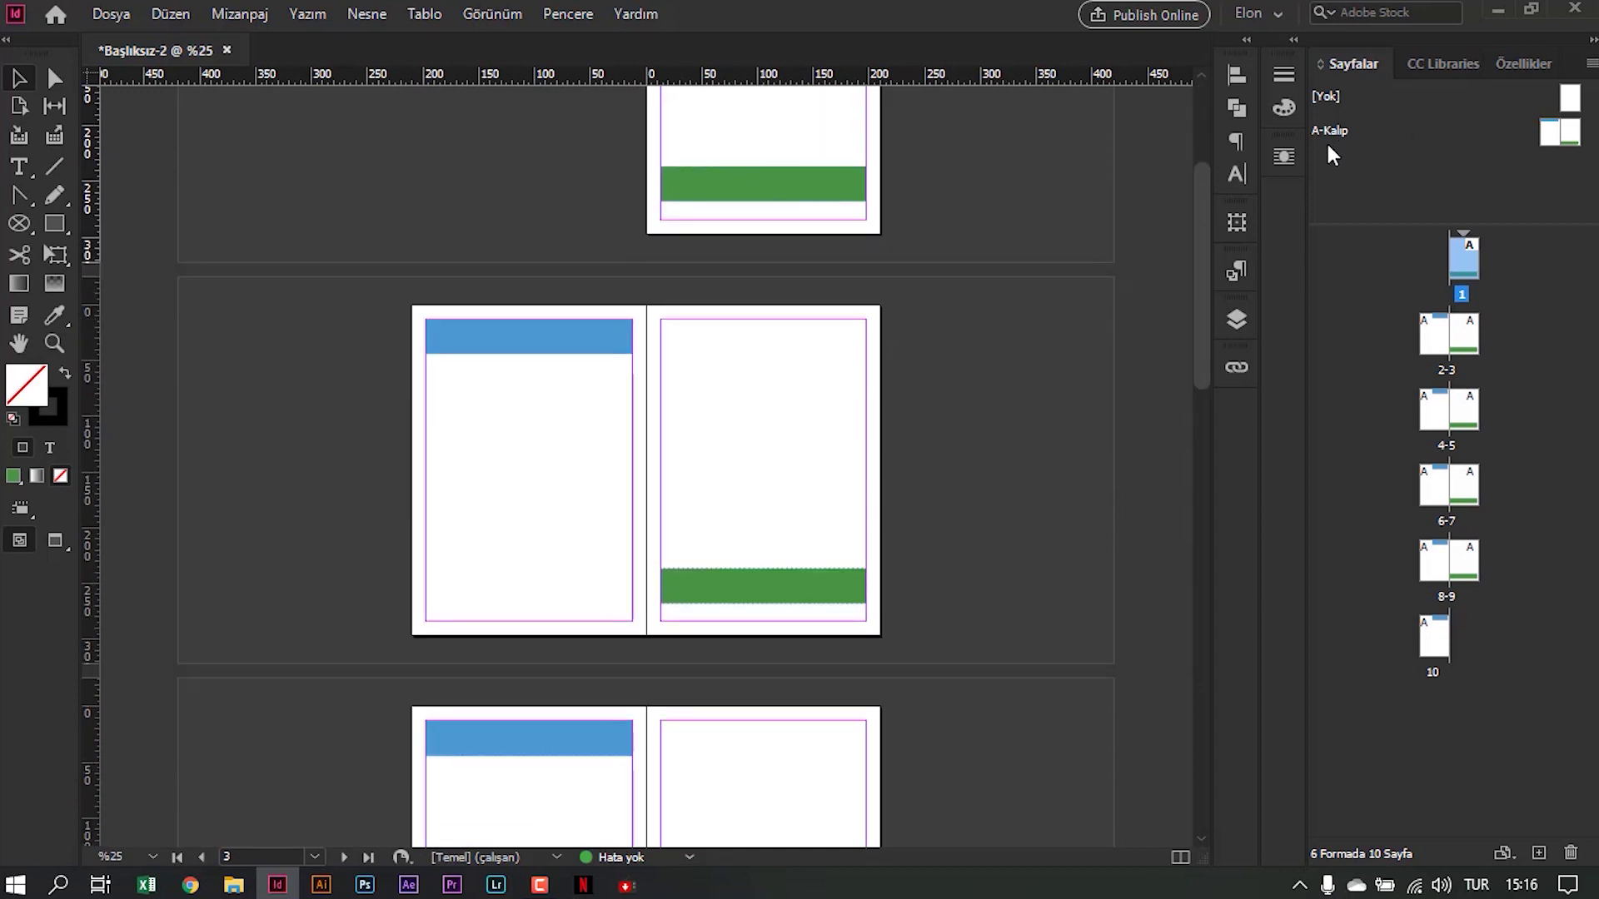
Create a new two-page A4 master with prefix B and name Kalıp, based on [Yok]
{"action": "right_click", "coordinate": [1337, 147]}
{"action": "left_click", "coordinate": [1051, 241]}
{"action": "right_click", "coordinate": [1316, 198]}
{"action": "right_click", "coordinate": [1371, 177]}
{"action": "left_click", "coordinate": [1408, 192]}
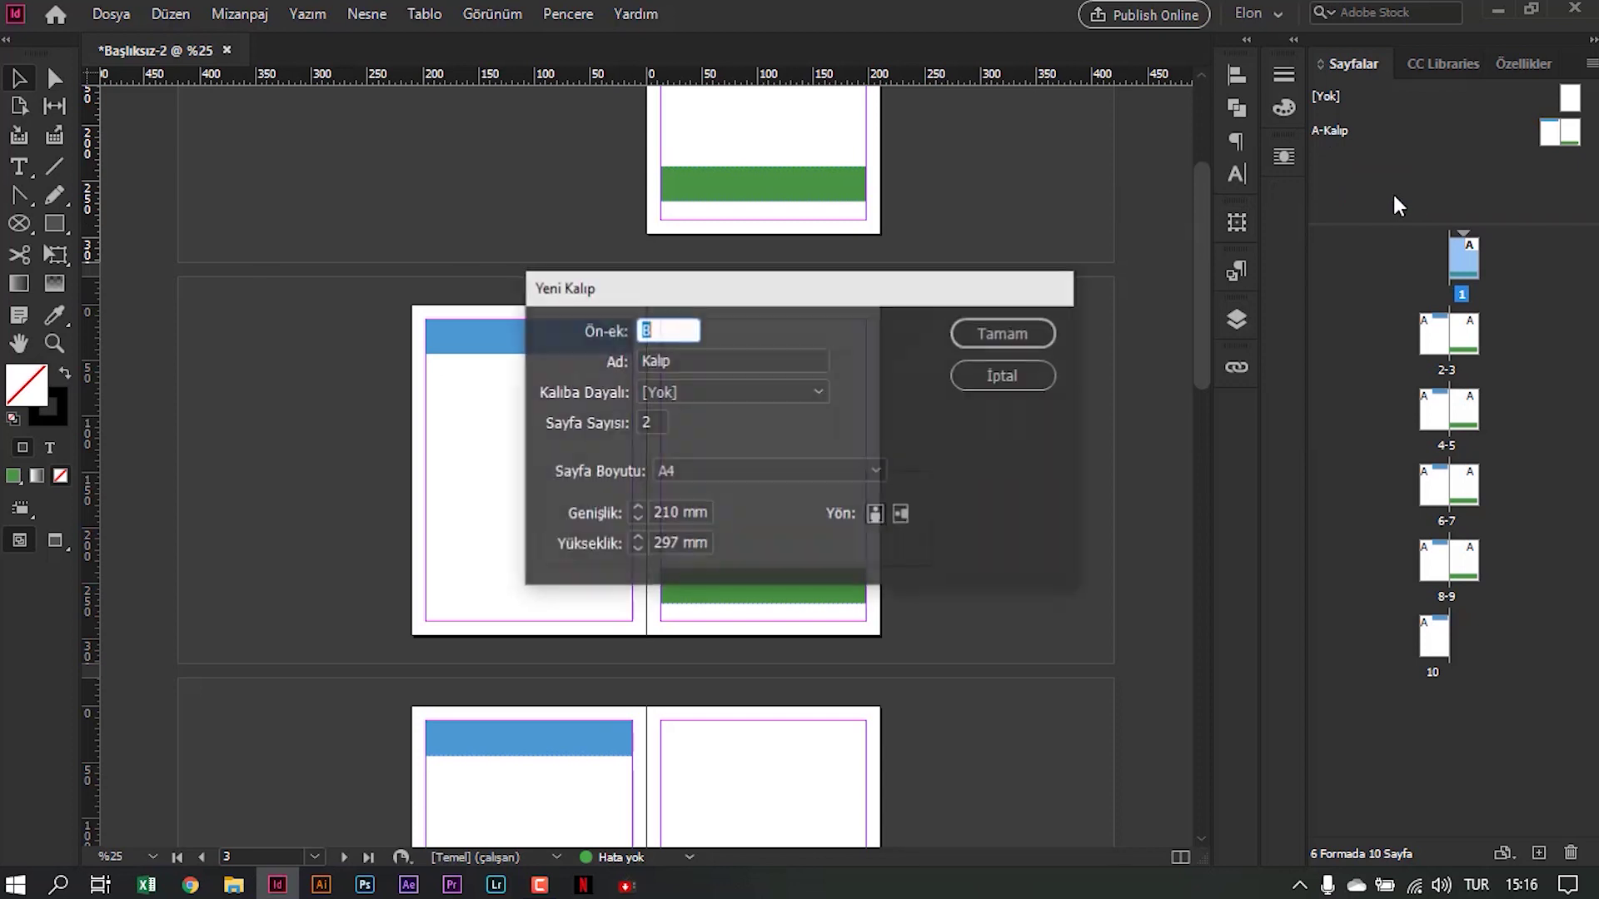
{"action": "left_click", "coordinate": [959, 333]}
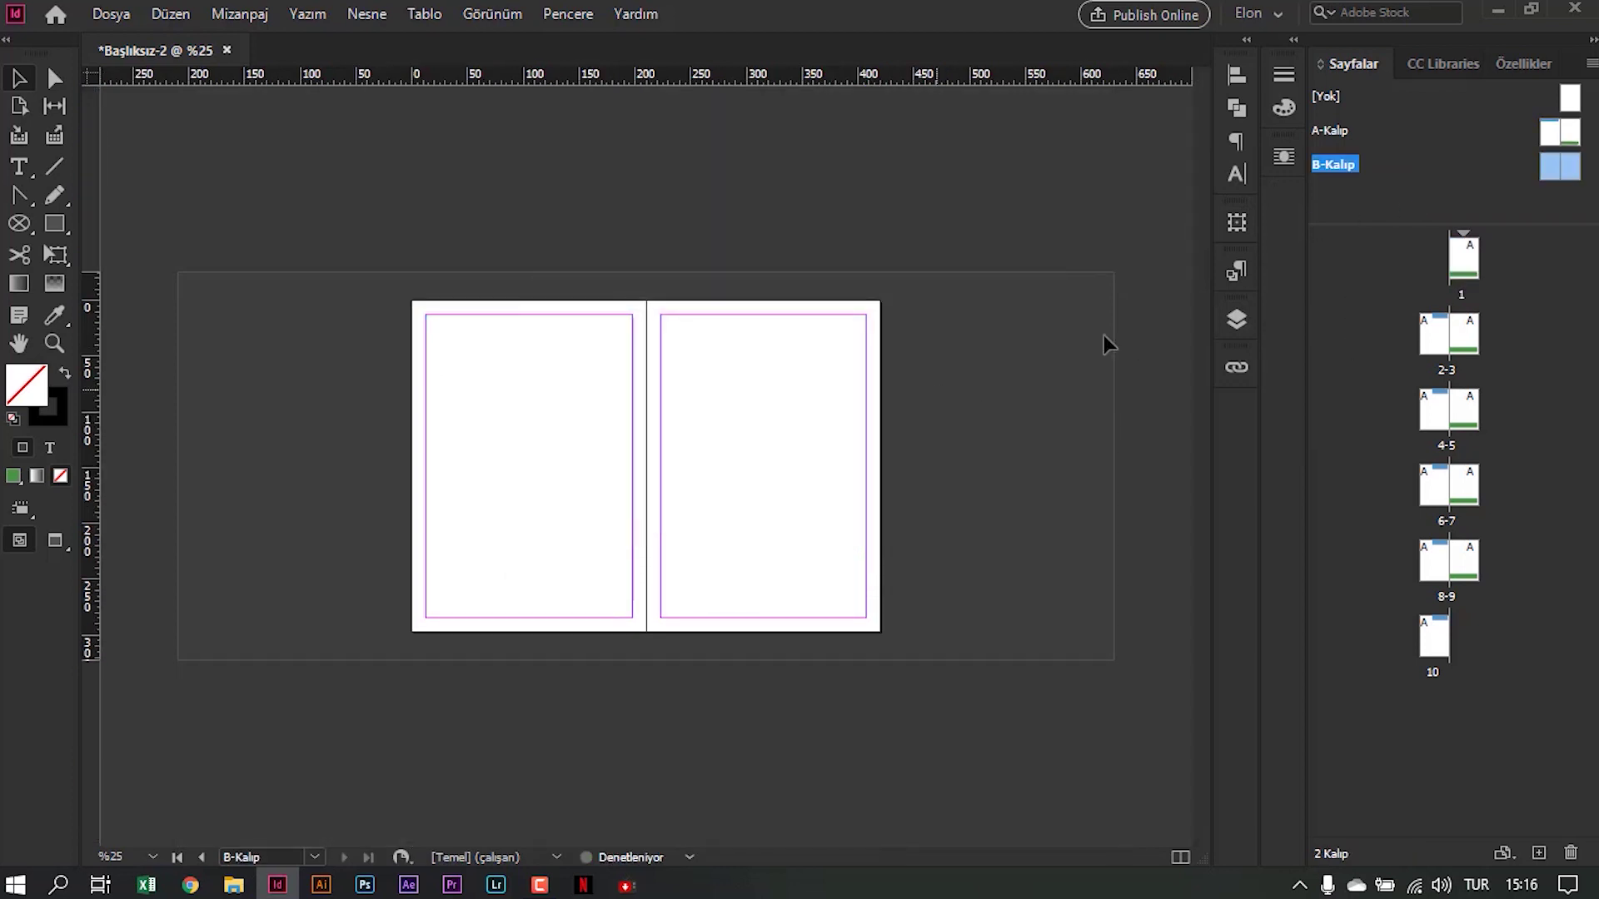
{"action": "left_click", "coordinate": [54, 223]}
{"action": "mouse_move", "coordinate": [680, 397]}
{"action": "left_mouse_down"}
{"action": "mouse_move", "coordinate": [763, 517]}
{"action": "mouse_move", "coordinate": [803, 531]}
{"action": "left_mouse_up"}
{"action": "key", "text": "ctrl+z"}
Draw a circle about 107 mm in diameter on the upper half of the B-Kalıp master's right page with the Ellipse tool
{"action": "left_click", "coordinate": [54, 223]}
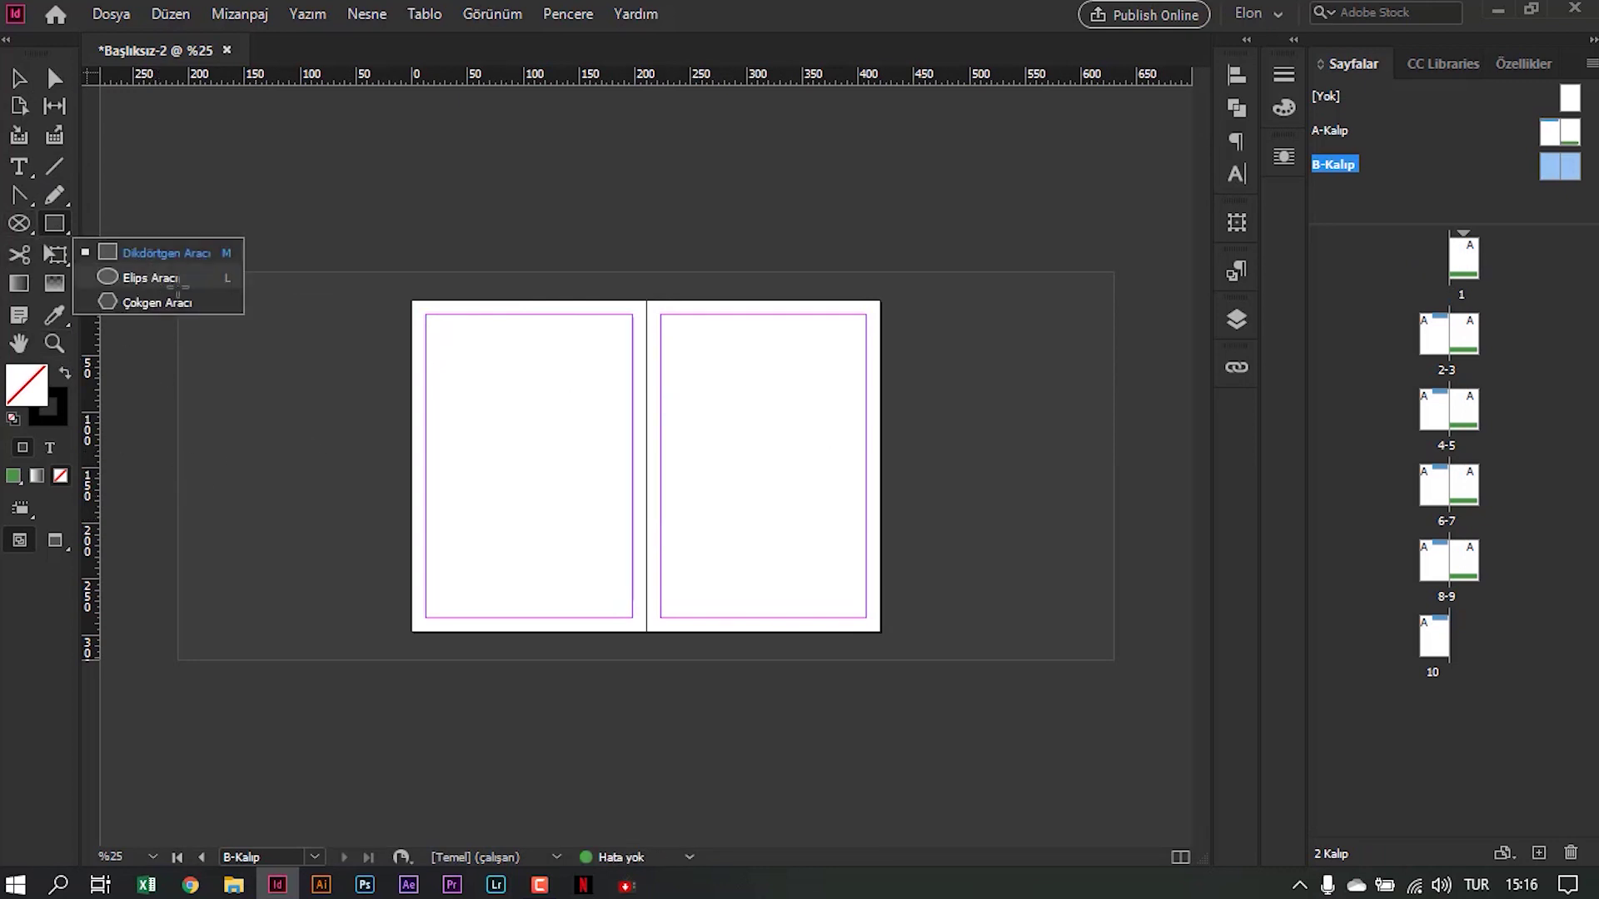
{"action": "left_click", "coordinate": [151, 271]}
{"action": "left_click_drag", "start_coordinate": [687, 369], "coordinate": [807, 488]}
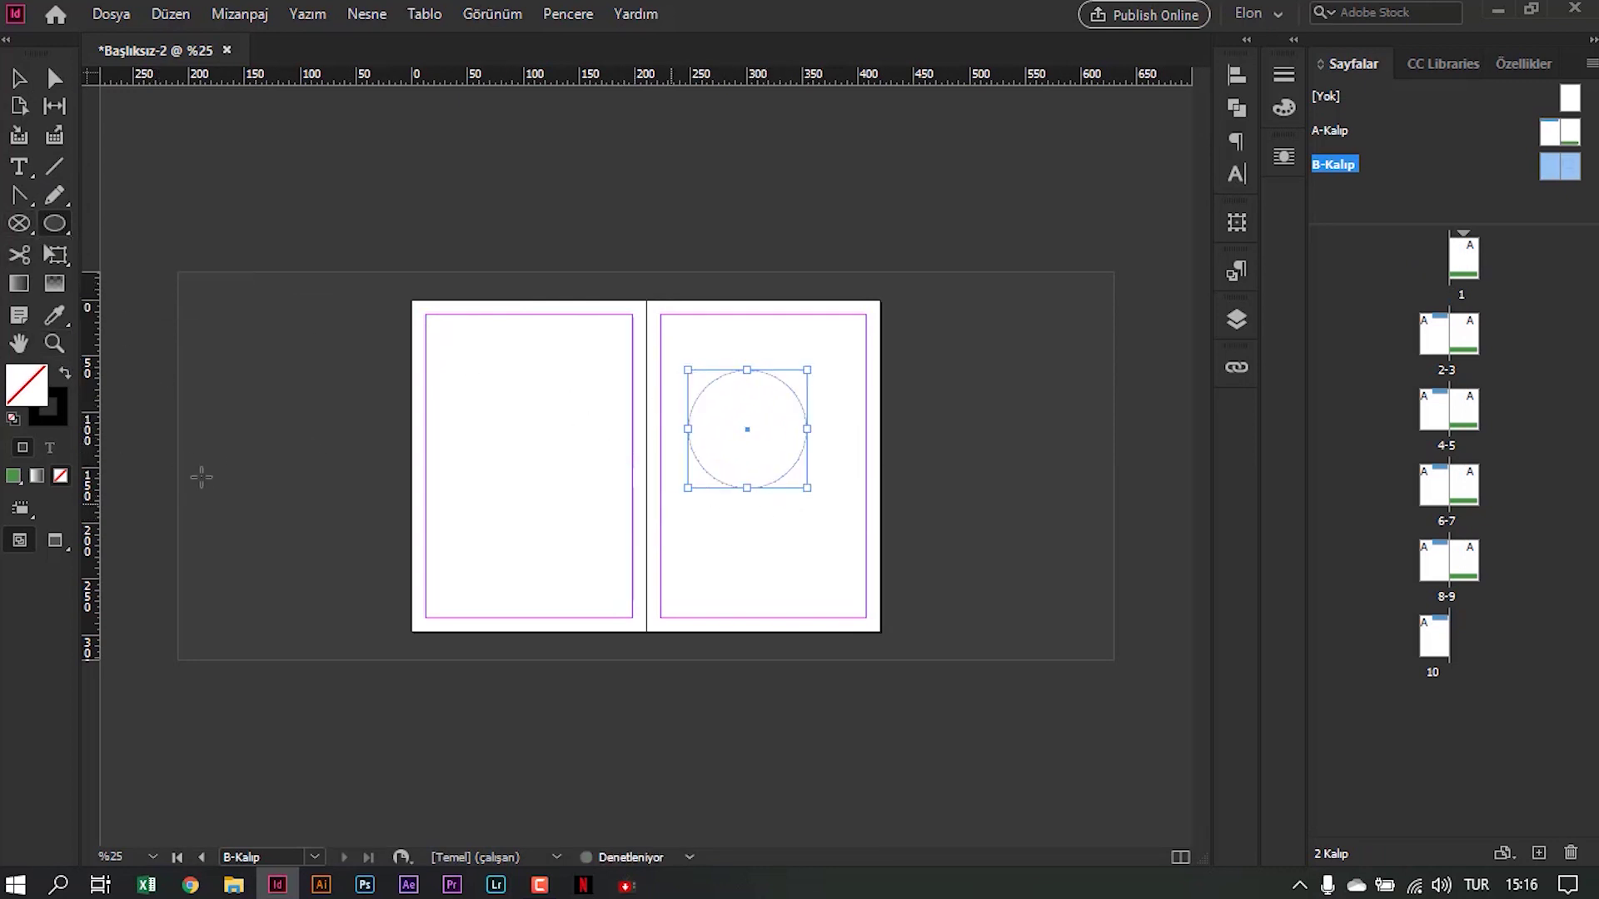
Give the circle on the B-Kalıp master a yellow fill with no stroke, and shift it slightly right and down
{"action": "left_click", "coordinate": [67, 371]}
{"action": "double_click", "coordinate": [12, 383]}
{"action": "left_click", "coordinate": [739, 384]}
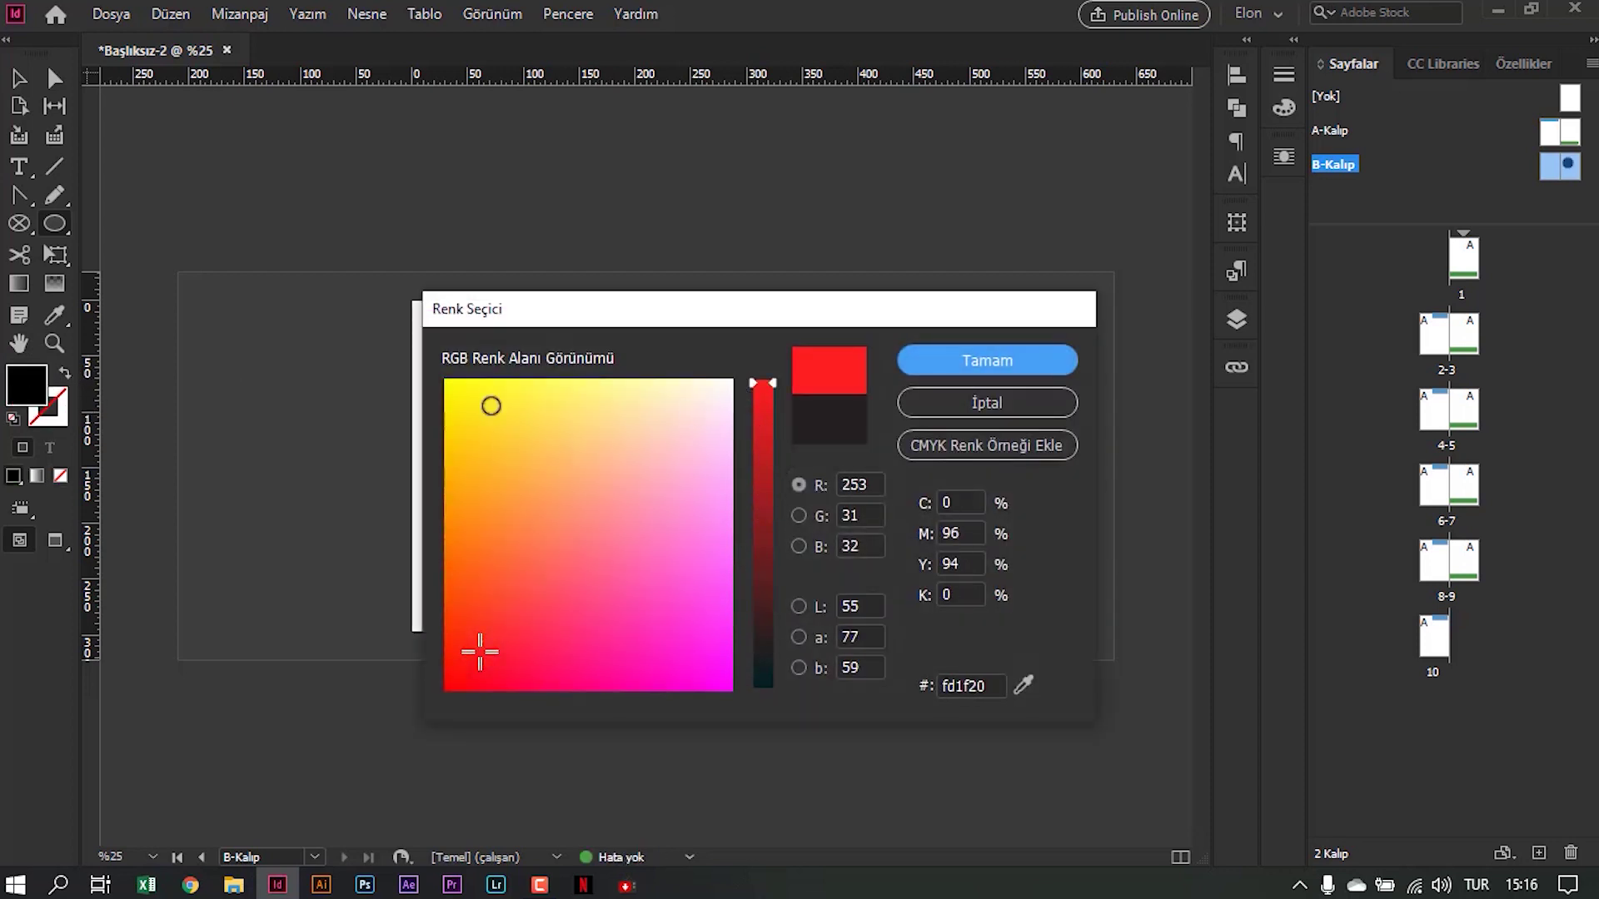
{"action": "left_click", "coordinate": [492, 406]}
{"action": "left_click", "coordinate": [987, 360]}
{"action": "key", "text": "v"}
{"action": "left_click", "coordinate": [868, 386]}
{"action": "left_click_drag", "start_coordinate": [791, 437], "coordinate": [807, 449]}
Apply the right page of the B-Kalıp master to document page 3
{"action": "double_click", "coordinate": [1467, 265]}
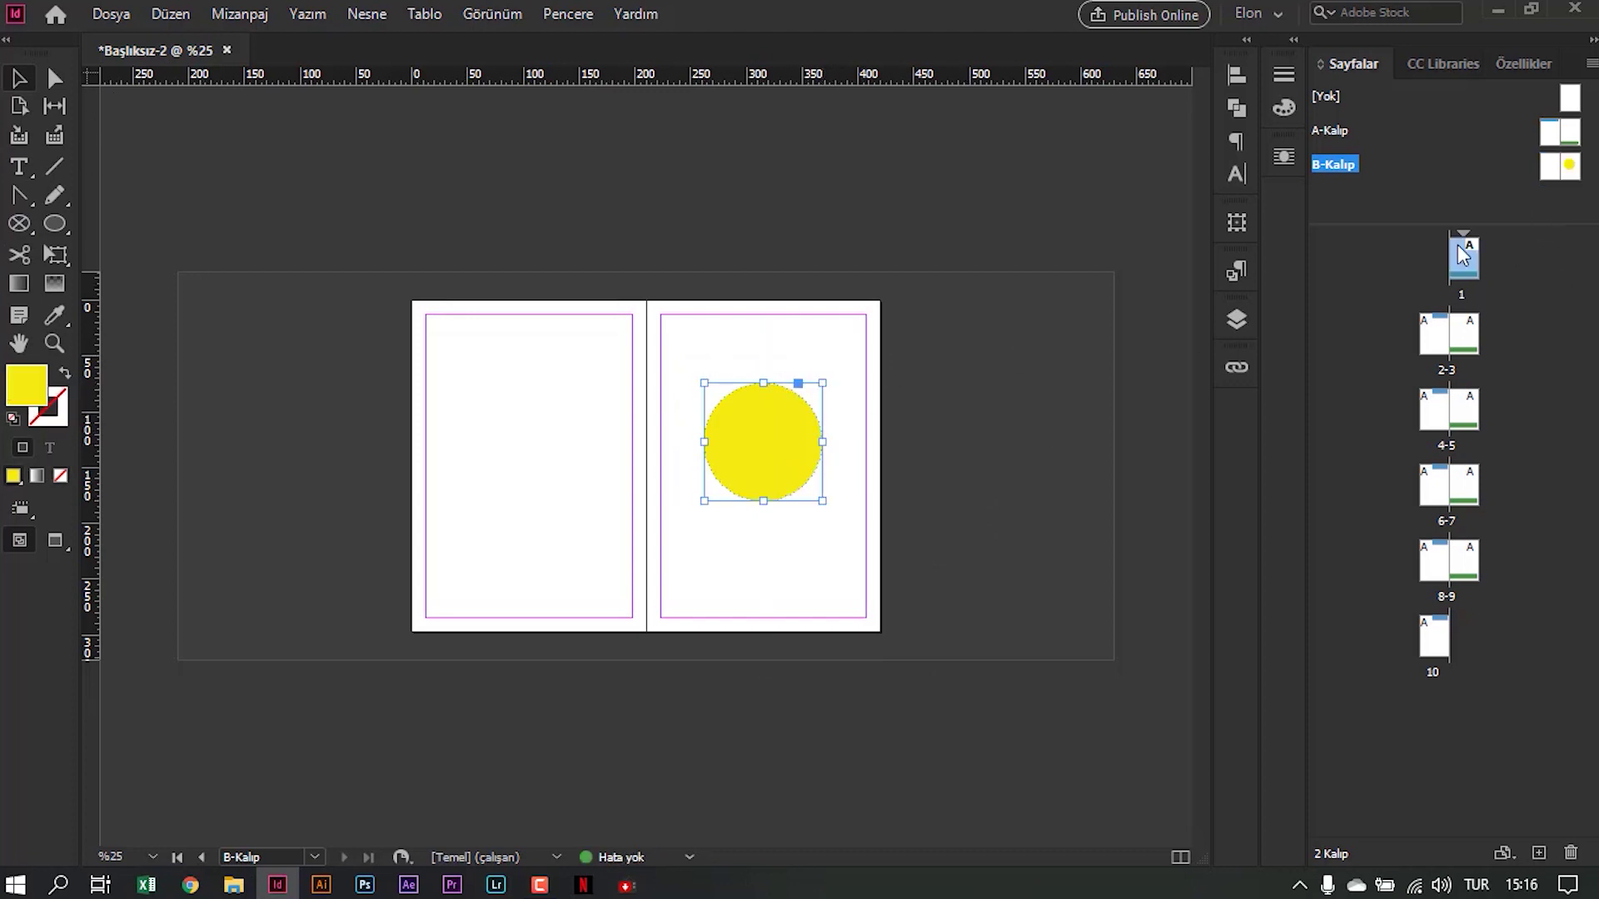
{"action": "scroll", "coordinate": [957, 413], "scroll_direction": "up", "scroll_amount": 3}
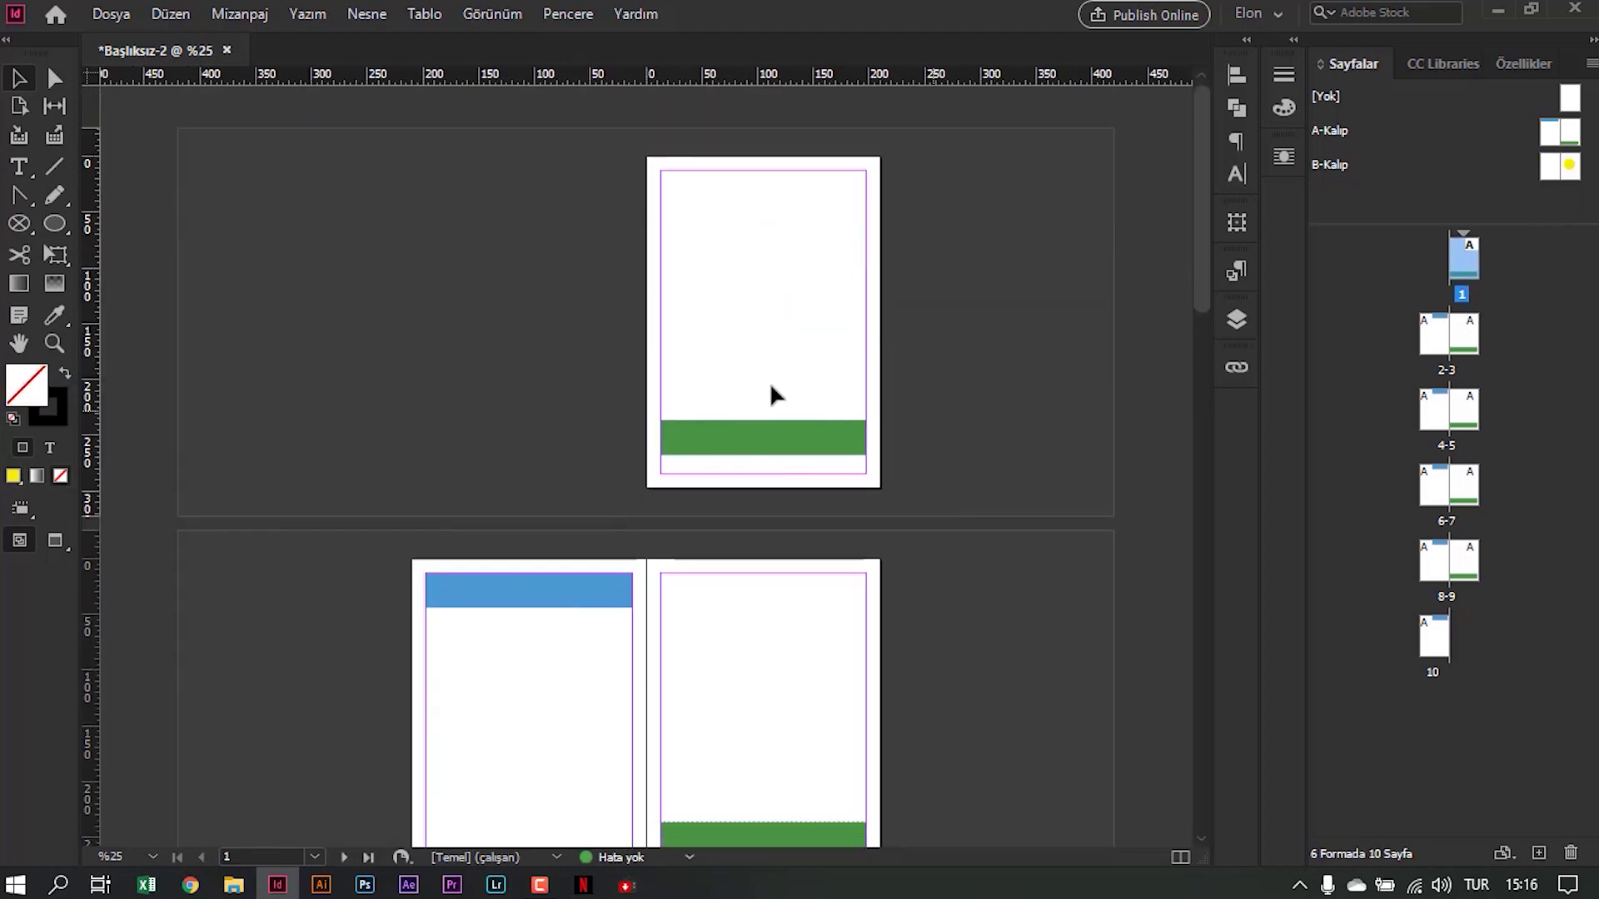
{"action": "scroll", "coordinate": [673, 518], "scroll_direction": "down", "scroll_amount": 3}
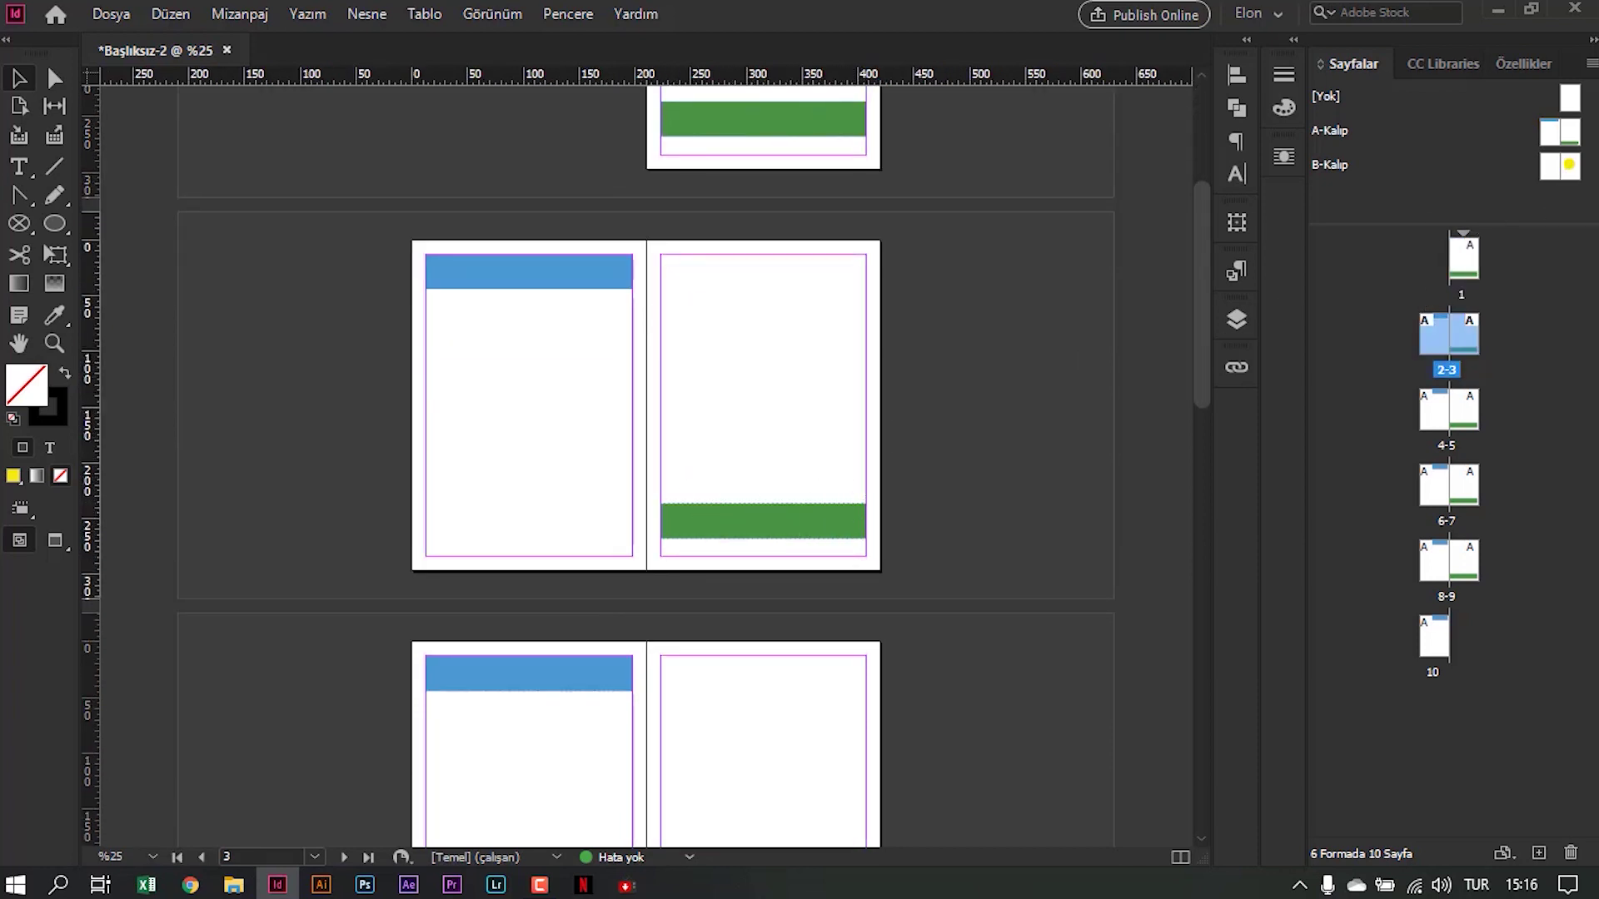
{"action": "left_click_drag", "start_coordinate": [1570, 173], "coordinate": [1465, 337]}
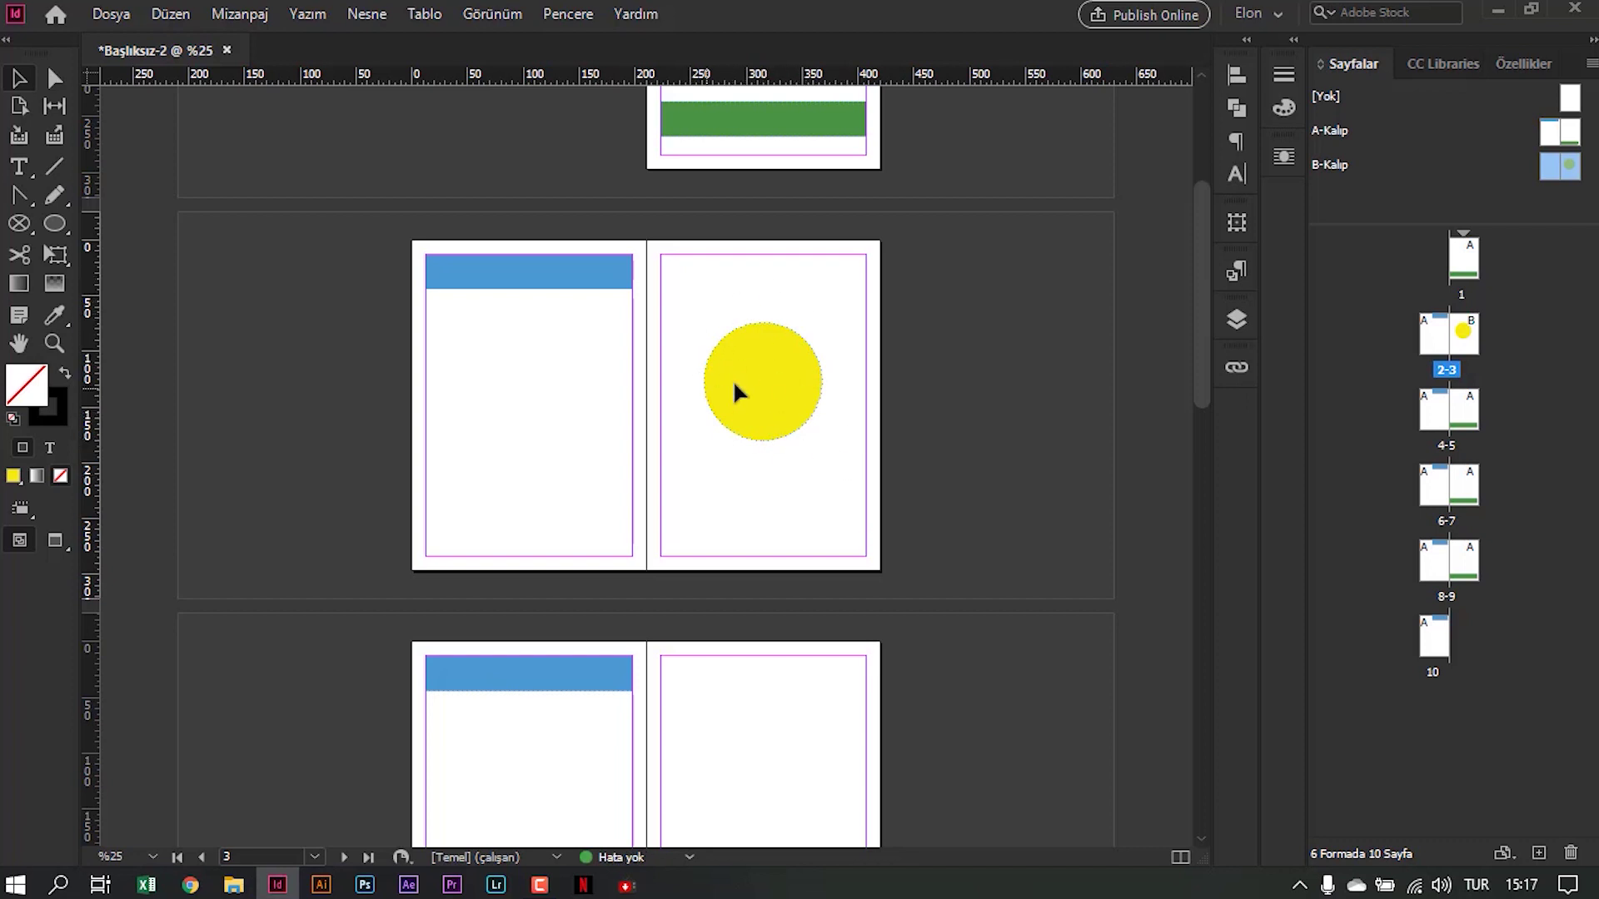
Apply the [Yok] master to document page 1
{"action": "scroll", "coordinate": [766, 387], "scroll_direction": "up", "scroll_amount": 2}
{"action": "scroll", "coordinate": [833, 350], "scroll_direction": "down", "scroll_amount": 2}
{"action": "scroll", "coordinate": [833, 337], "scroll_direction": "up", "scroll_amount": 1}
{"action": "scroll", "coordinate": [832, 333], "scroll_direction": "up", "scroll_amount": 4}
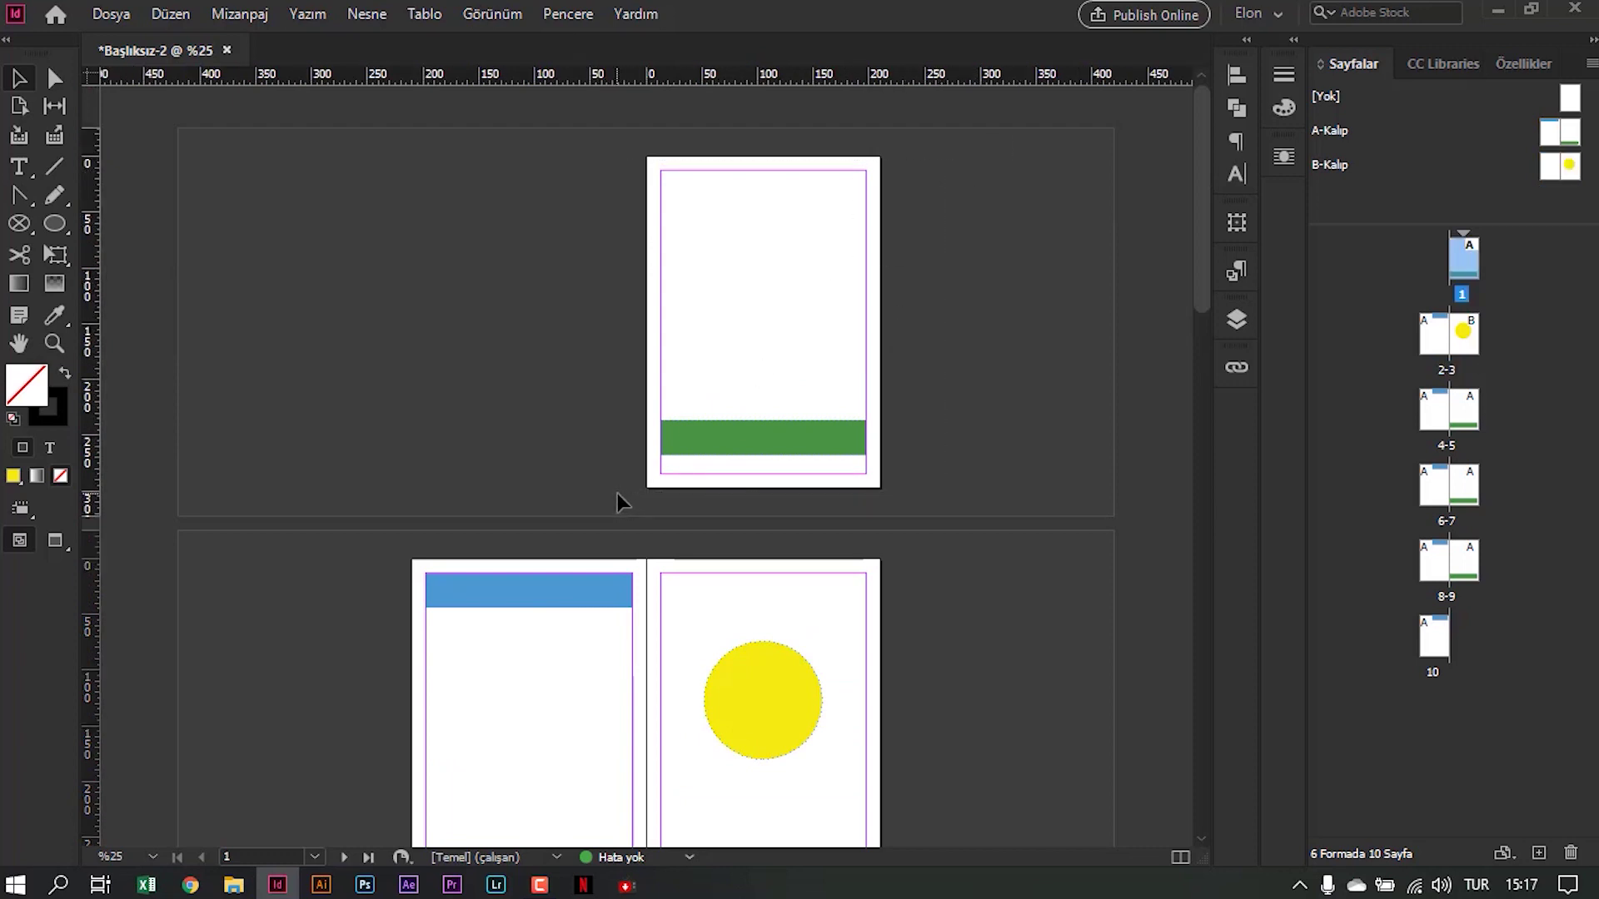
{"action": "left_click", "coordinate": [1326, 100]}
{"action": "left_click_drag", "start_coordinate": [1332, 100], "coordinate": [1463, 260]}
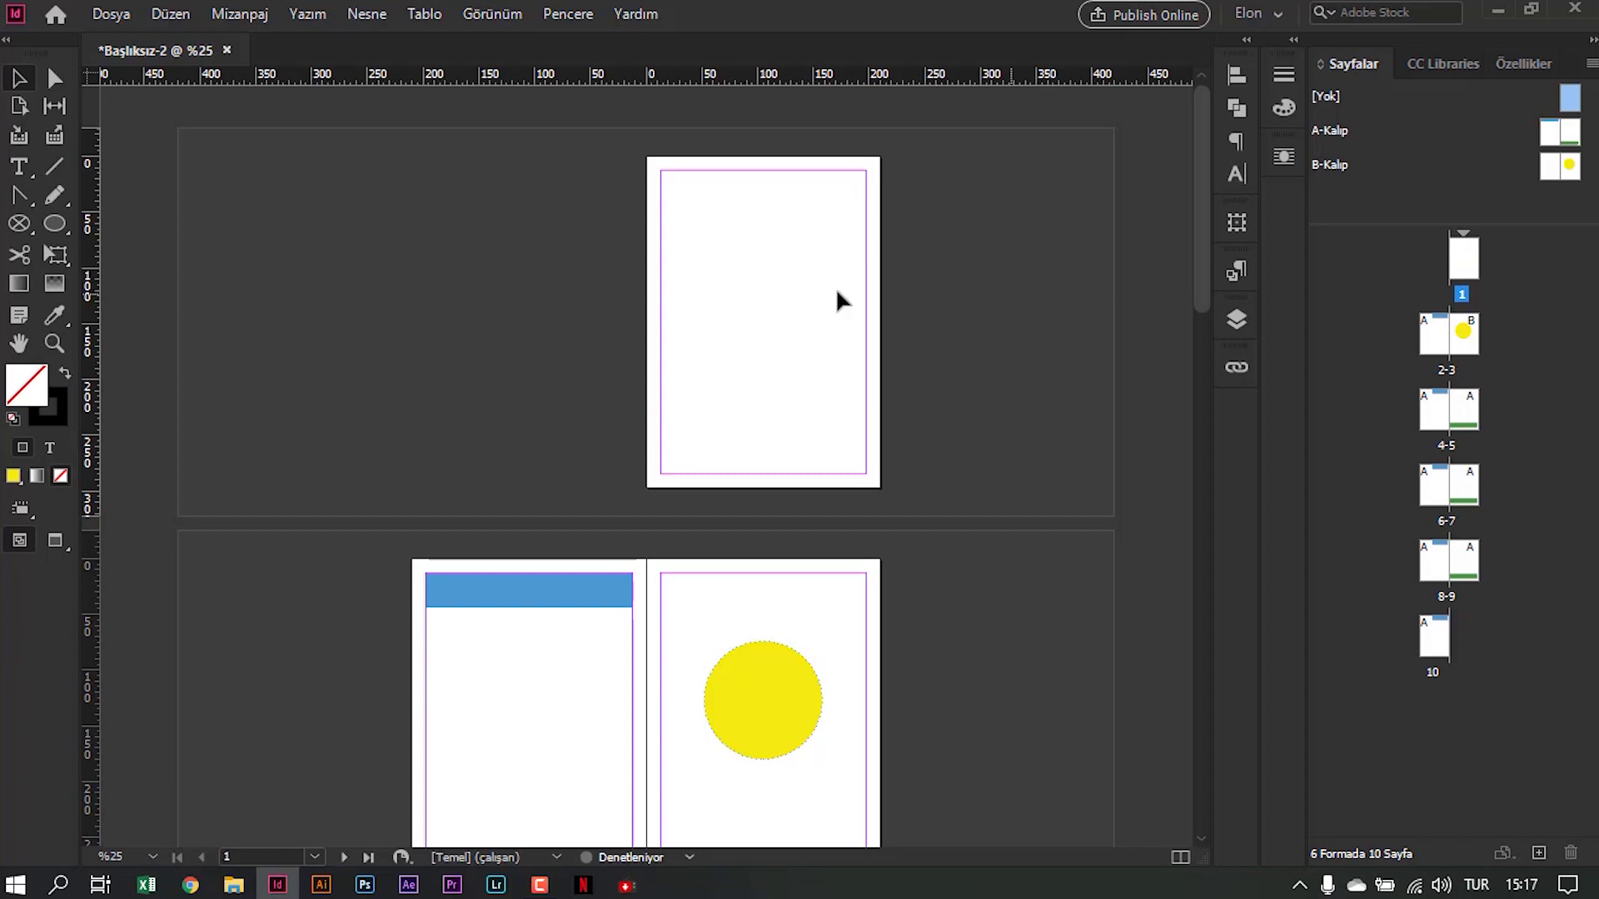
Look over the first spreads and try to select the blue master bar on page 2 with the Selection tool
{"action": "left_click_drag", "start_coordinate": [587, 152], "coordinate": [530, 213]}
{"action": "scroll", "coordinate": [667, 571], "scroll_direction": "down", "scroll_amount": 15}
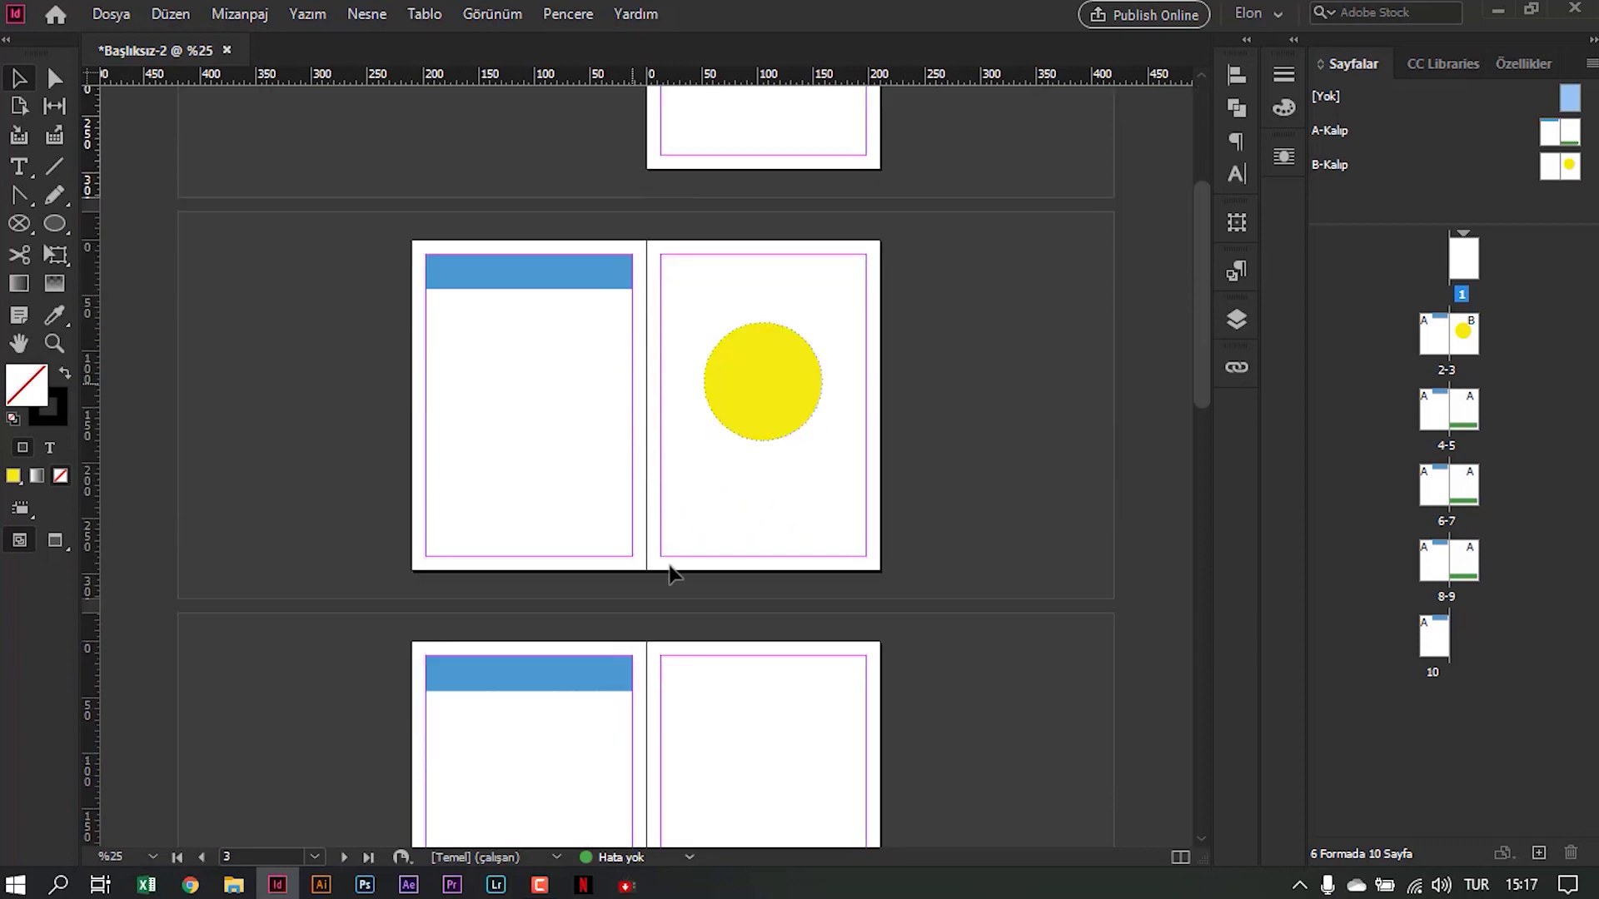
{"action": "scroll", "coordinate": [691, 432], "scroll_direction": "up", "scroll_amount": 5}
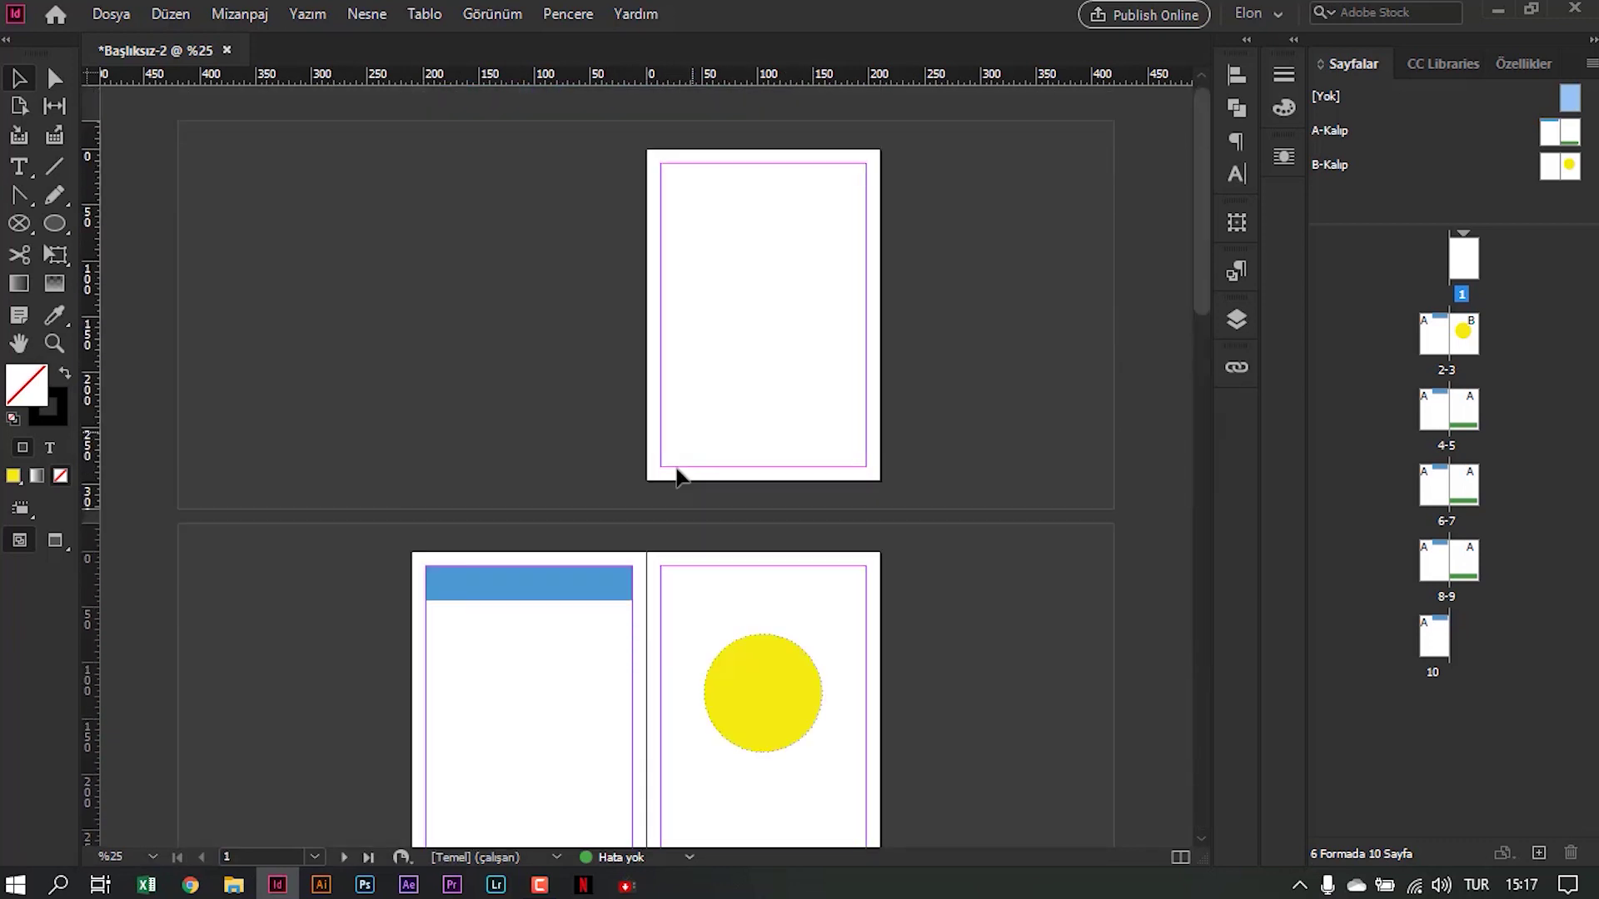
{"action": "scroll", "coordinate": [583, 450], "scroll_direction": "down", "scroll_amount": 1}
{"action": "left_click", "coordinate": [555, 342]}
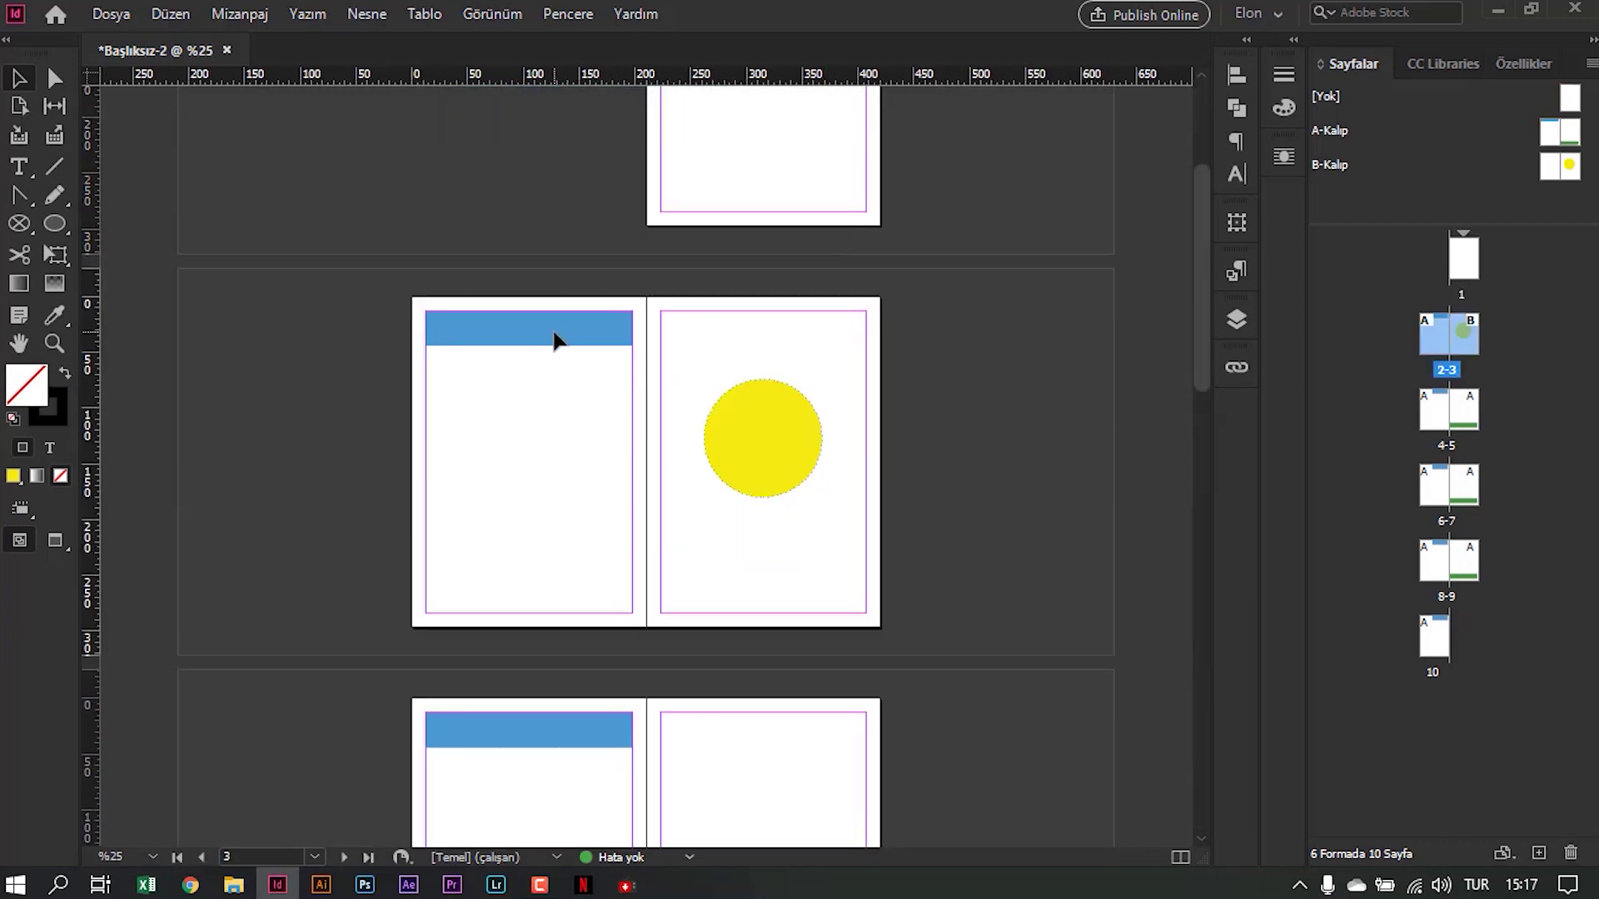
{"action": "left_click", "coordinate": [556, 341]}
{"action": "left_click", "coordinate": [588, 308]}
{"action": "scroll", "coordinate": [696, 348], "scroll_direction": "down", "scroll_amount": 2}
{"action": "scroll", "coordinate": [696, 348], "scroll_direction": "down", "scroll_amount": 1}
{"action": "scroll", "coordinate": [703, 360], "scroll_direction": "up", "scroll_amount": 2}
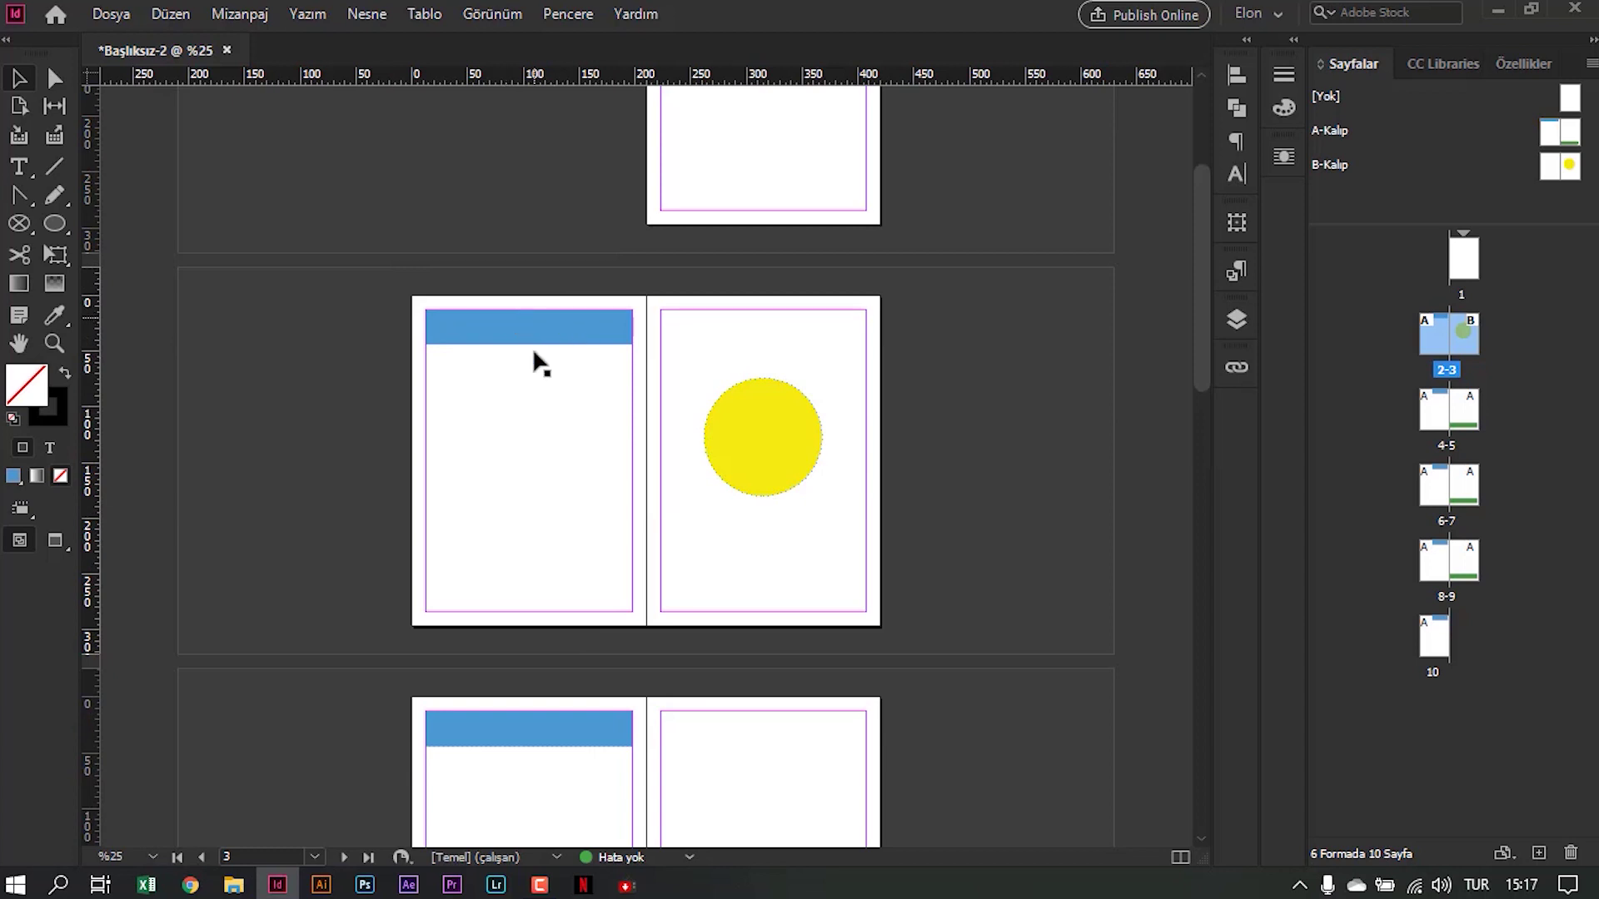
Override the blue master bar on page 4, try moving it on the page and undo the move
{"action": "scroll", "coordinate": [530, 460], "scroll_direction": "down", "scroll_amount": 4}
{"action": "left_click_drag", "start_coordinate": [530, 463], "coordinate": [547, 469]}
{"action": "scroll", "coordinate": [547, 474], "scroll_direction": "down", "scroll_amount": 1}
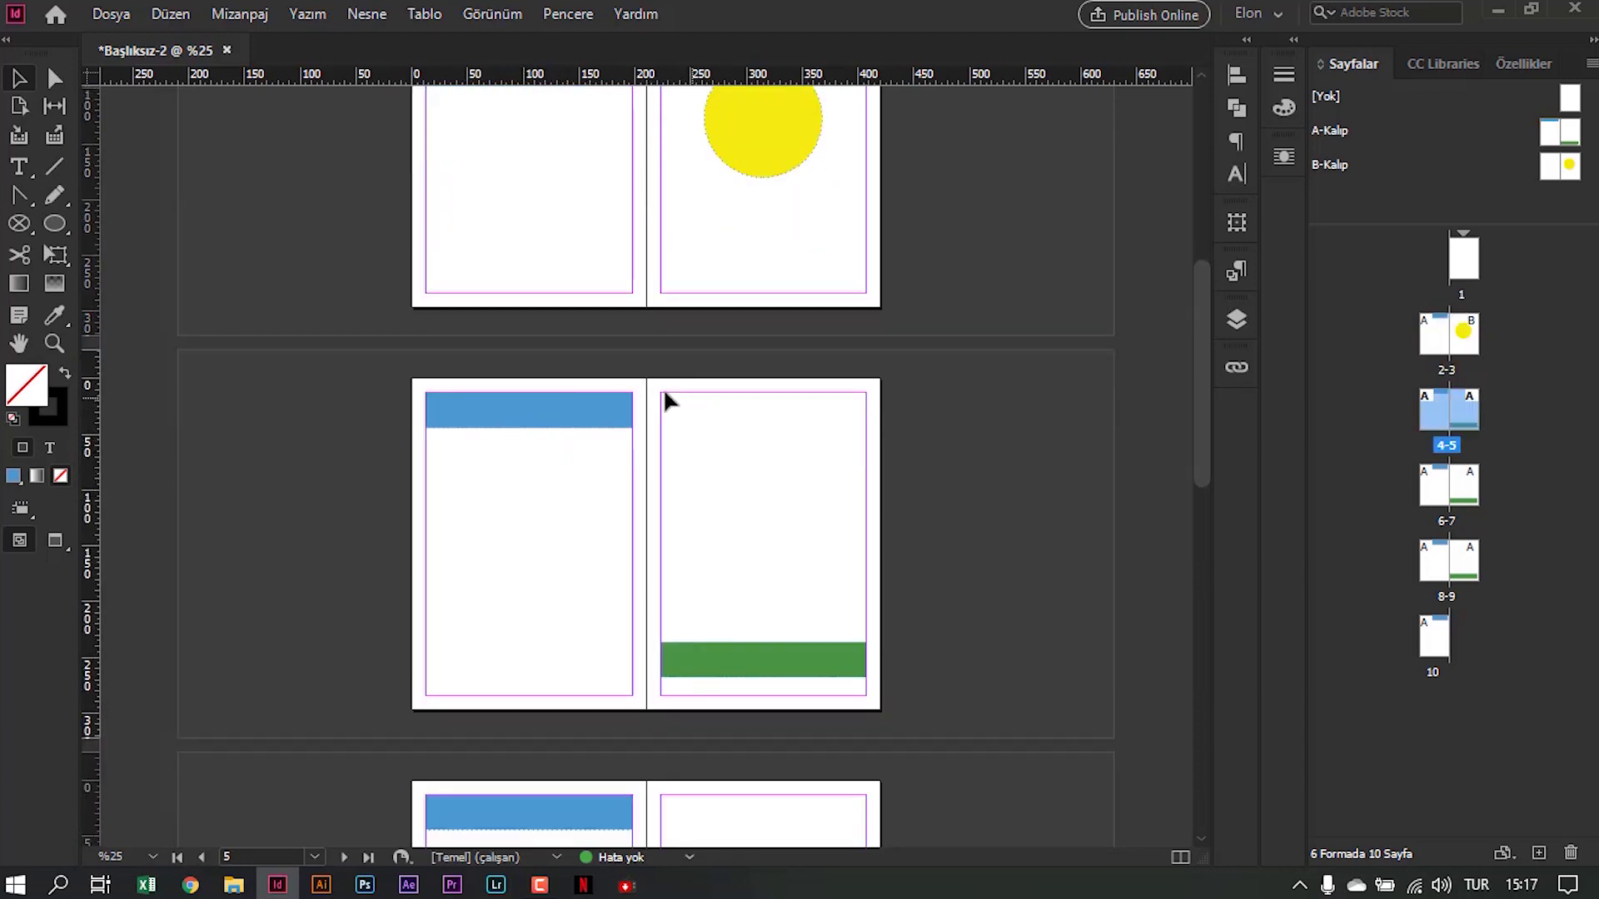
{"action": "scroll", "coordinate": [670, 458], "scroll_direction": "up", "scroll_amount": 1}
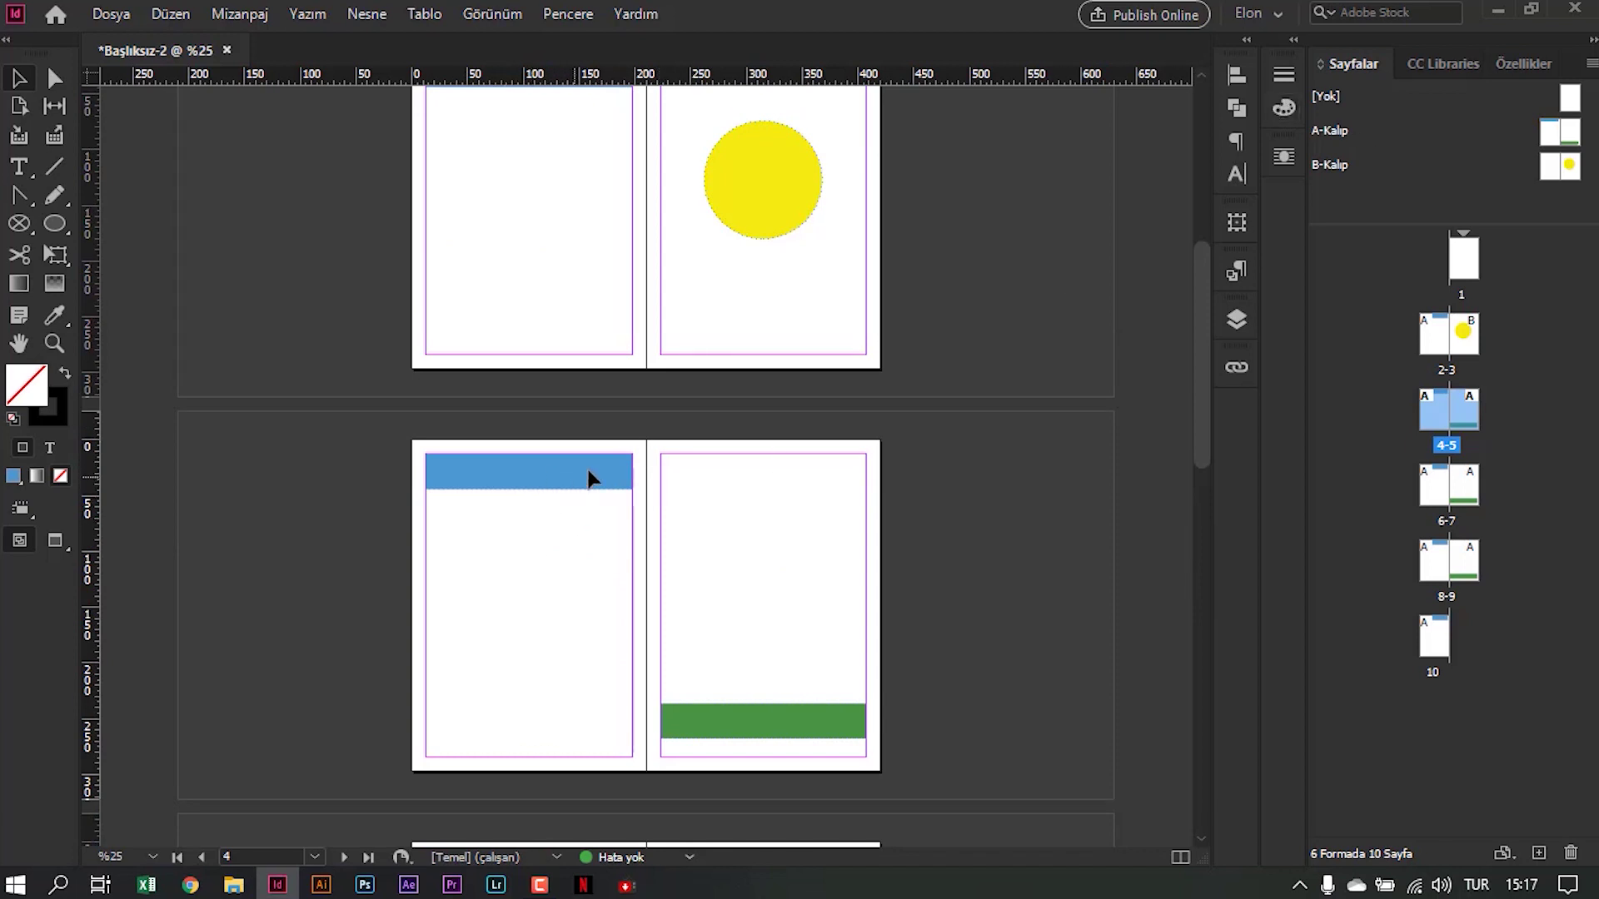
{"action": "scroll", "coordinate": [496, 483], "scroll_direction": "down", "scroll_amount": 1}
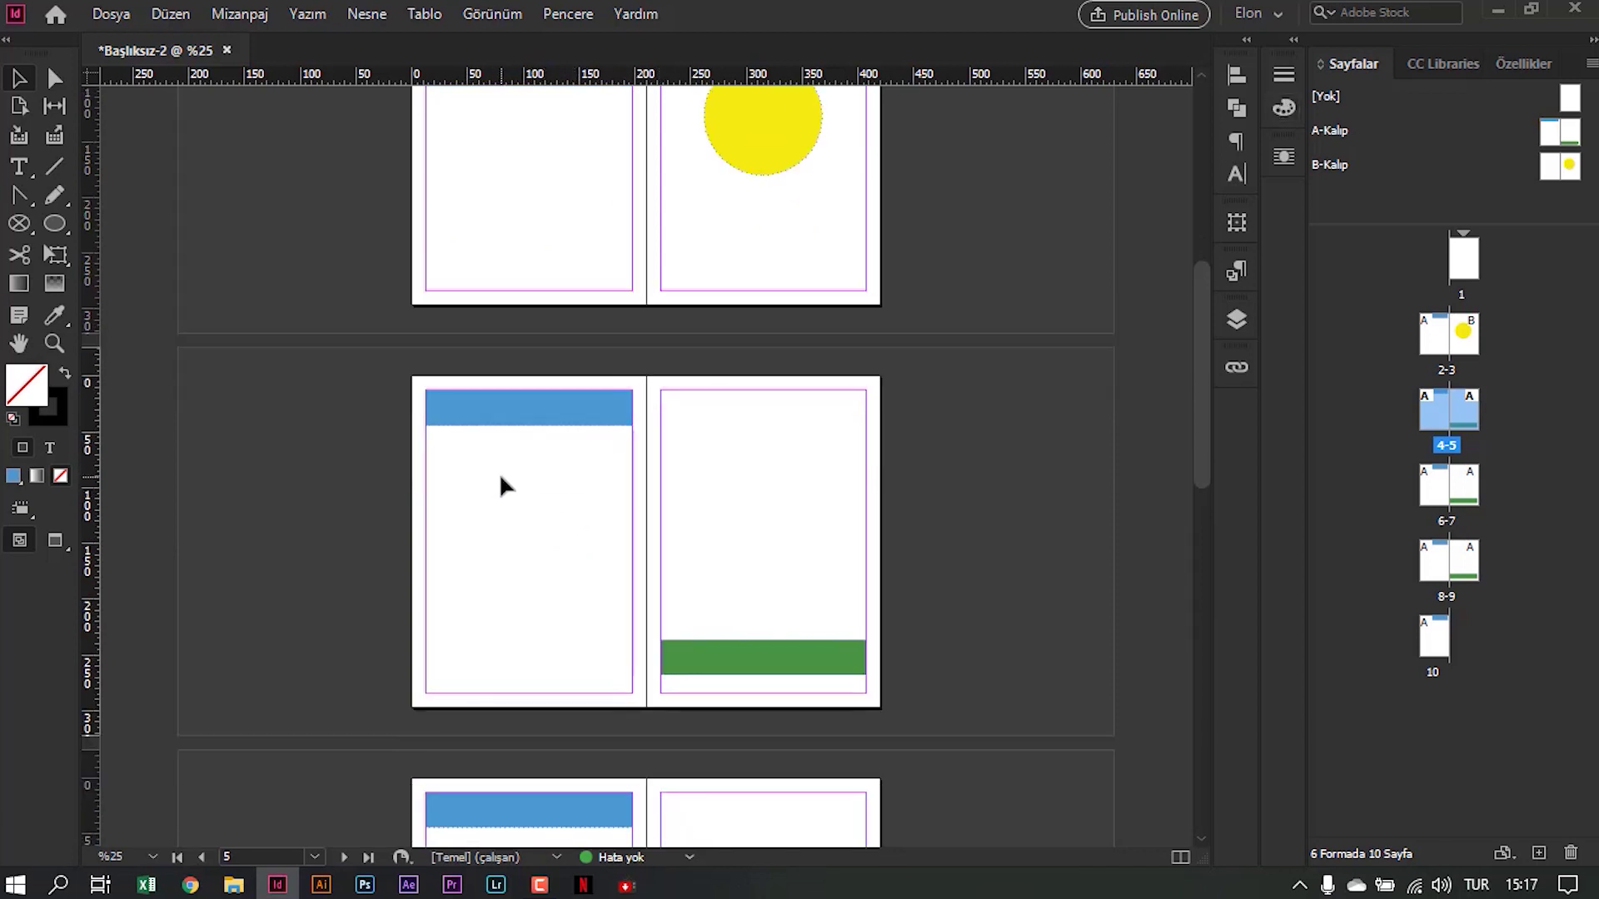
{"action": "left_click", "coordinate": [504, 414]}
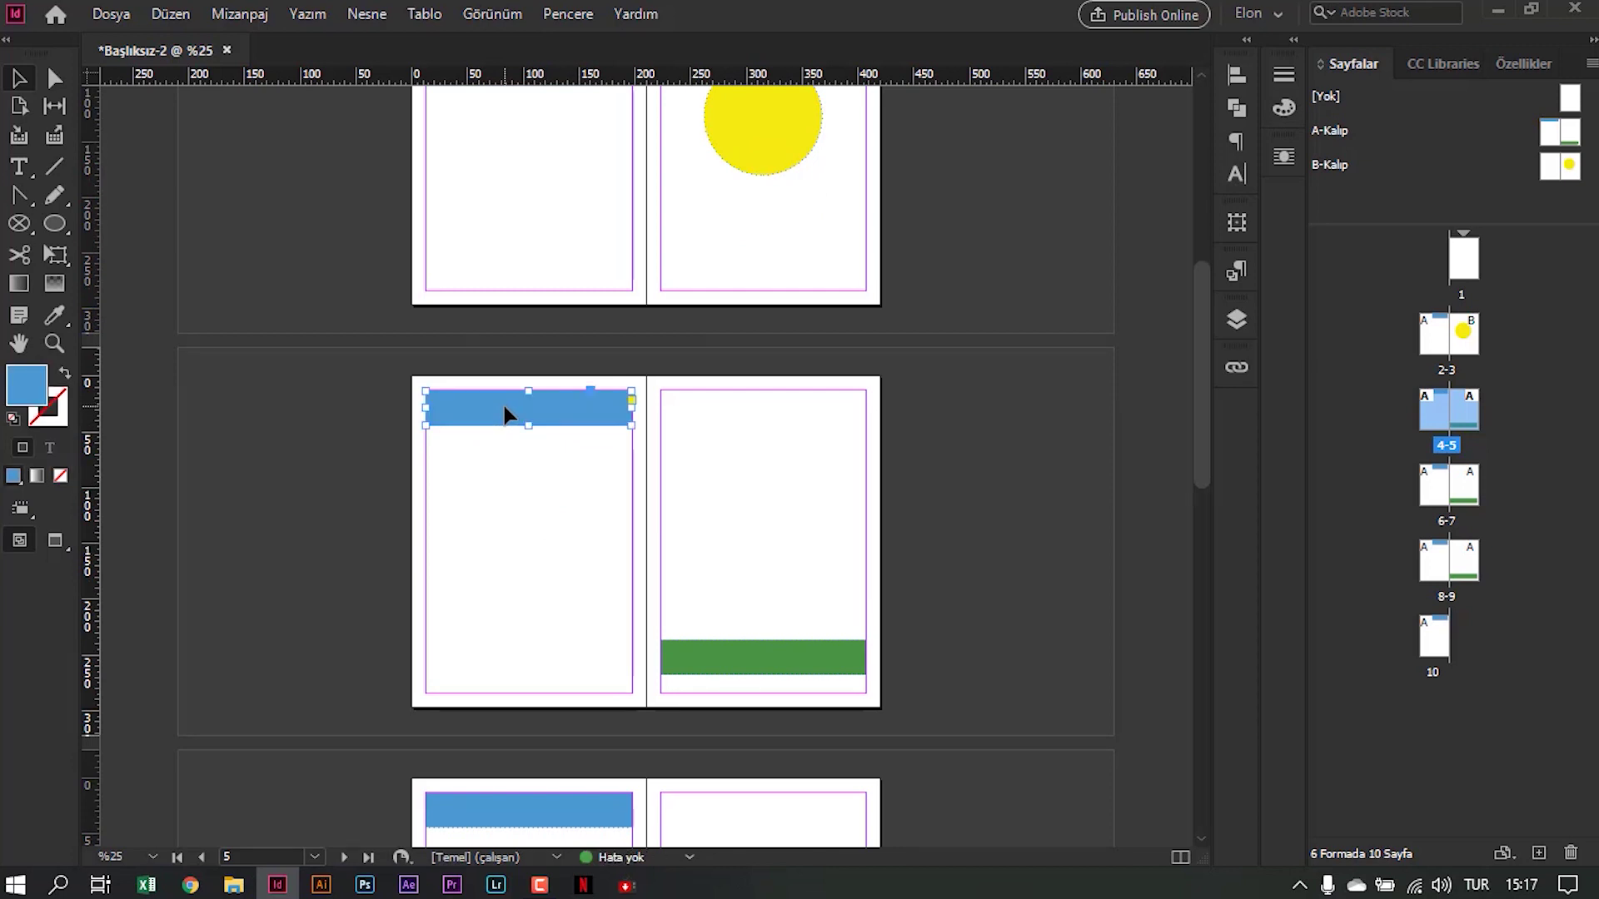
{"action": "key", "text": "ctrl+z"}
{"action": "mouse_move", "coordinate": [489, 414]}
{"action": "left_mouse_down"}
{"action": "mouse_move", "coordinate": [498, 465]}
{"action": "mouse_move", "coordinate": [479, 493]}
{"action": "mouse_move", "coordinate": [498, 422]}
{"action": "mouse_move", "coordinate": [510, 467]}
{"action": "mouse_move", "coordinate": [487, 421]}
{"action": "mouse_move", "coordinate": [491, 492]}
{"action": "mouse_move", "coordinate": [512, 426]}
{"action": "left_mouse_up"}
{"action": "key", "text": "ctrl+z"}
Change the fill of the overridden bar on page 4 to pink and deselect it
{"action": "double_click", "coordinate": [27, 385]}
{"action": "left_click", "coordinate": [678, 478]}
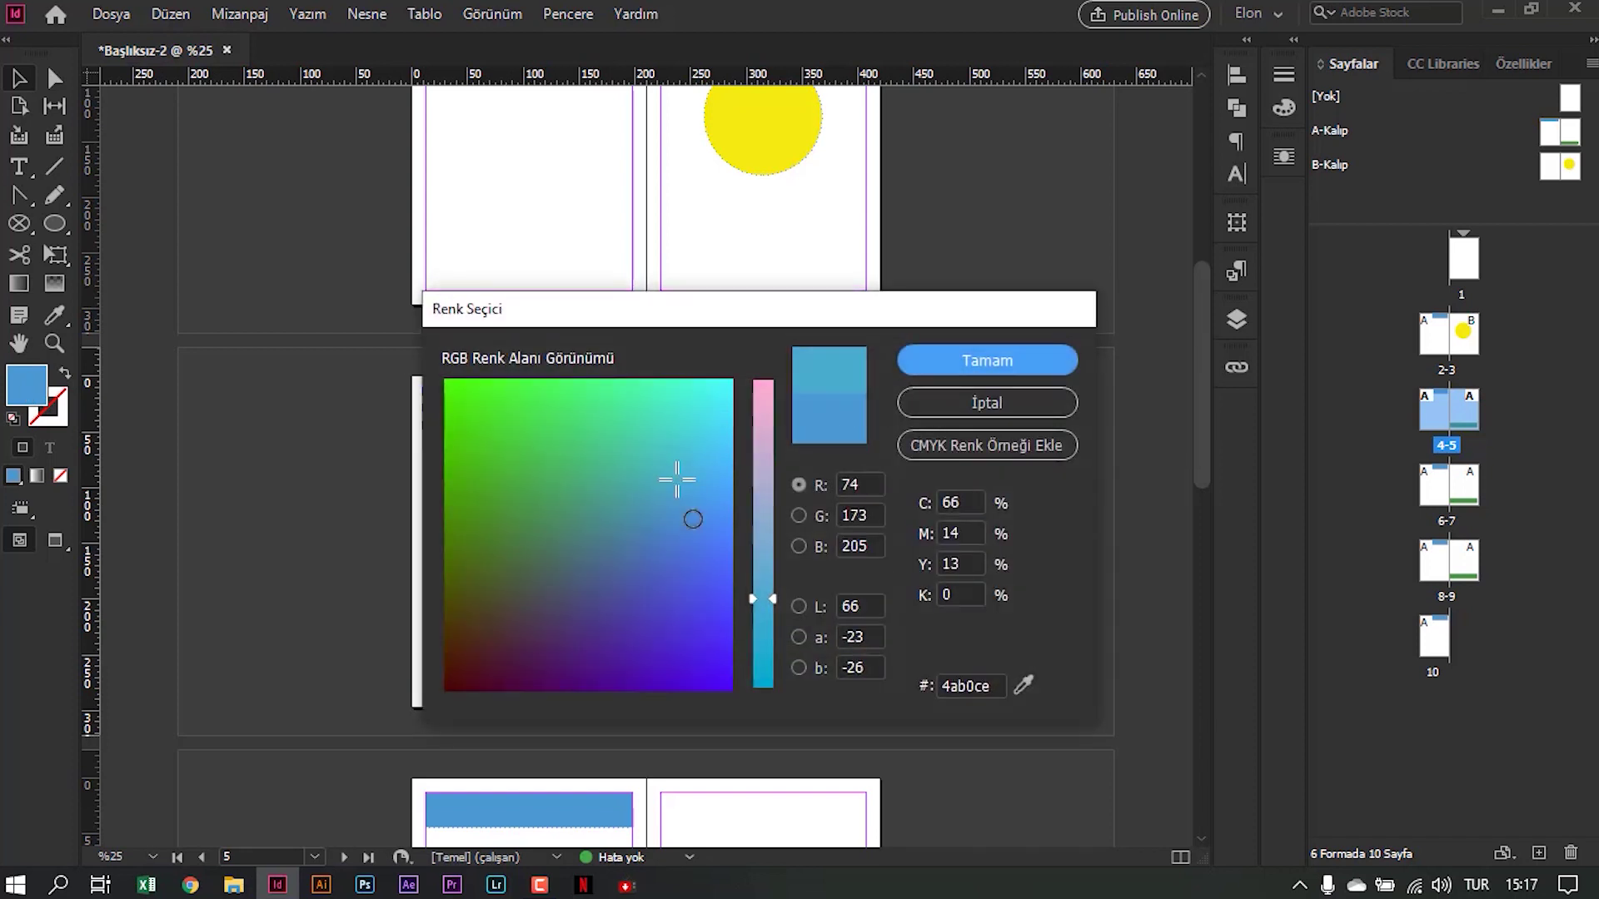
{"action": "left_click", "coordinate": [717, 562]}
{"action": "left_click_drag", "start_coordinate": [763, 437], "coordinate": [763, 385]}
{"action": "left_click", "coordinate": [987, 359]}
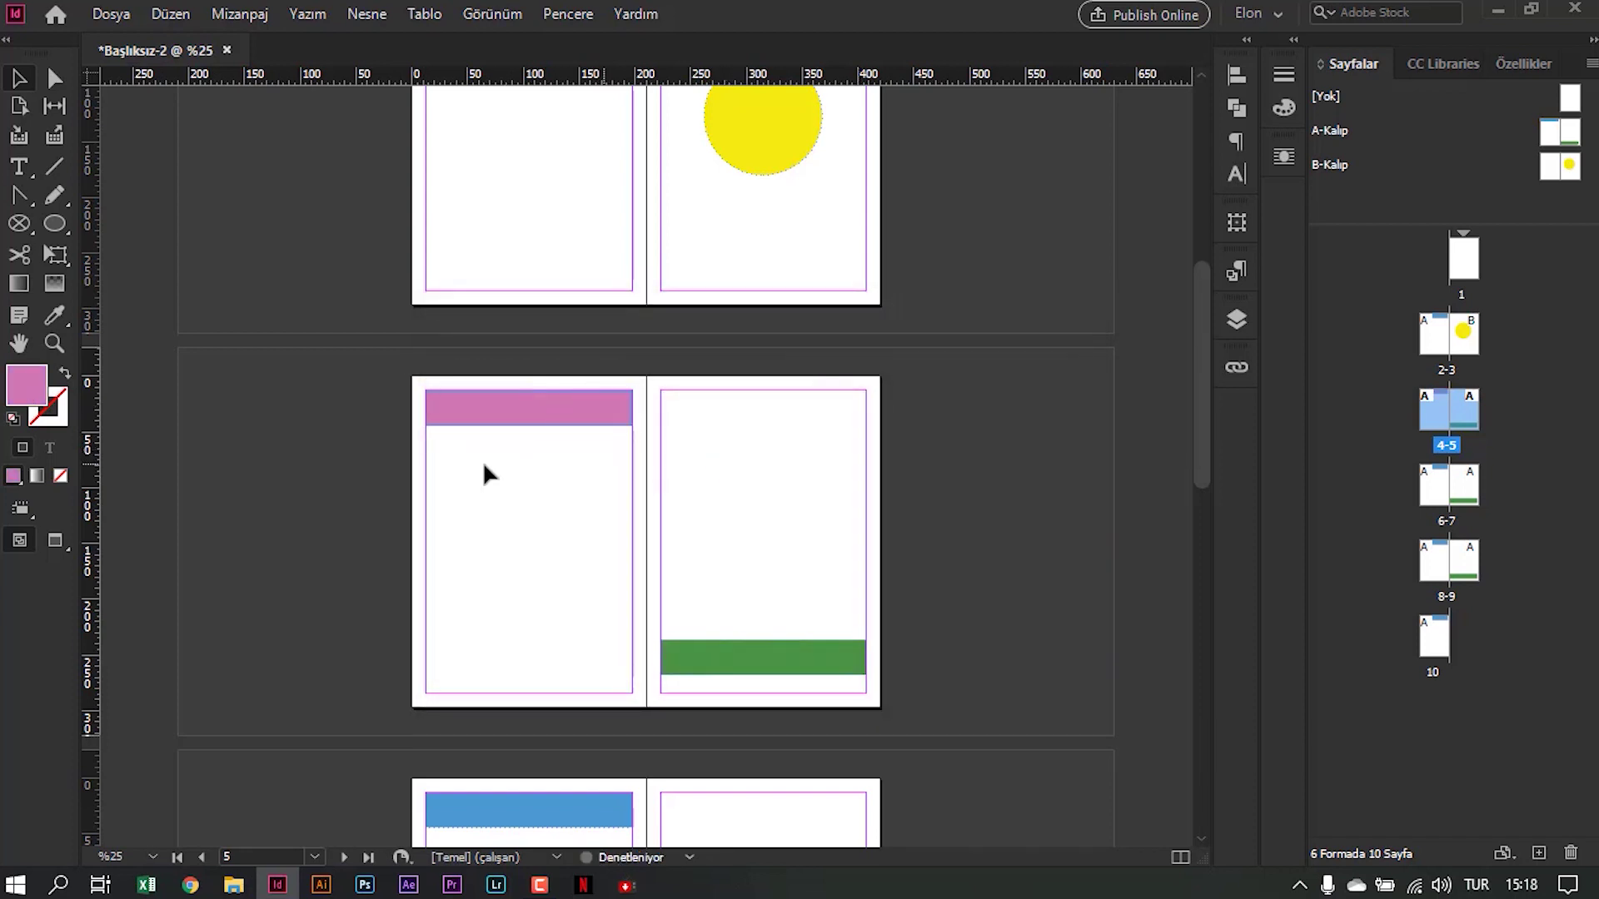
{"action": "left_click", "coordinate": [482, 461]}
Draw a text frame about 82 × 50 mm below the pink bar on page 4 and enter "ctr+shift" in it
{"action": "scroll", "coordinate": [481, 462], "scroll_direction": "down", "scroll_amount": 1}
{"action": "scroll", "coordinate": [512, 400], "scroll_direction": "up", "scroll_amount": 3}
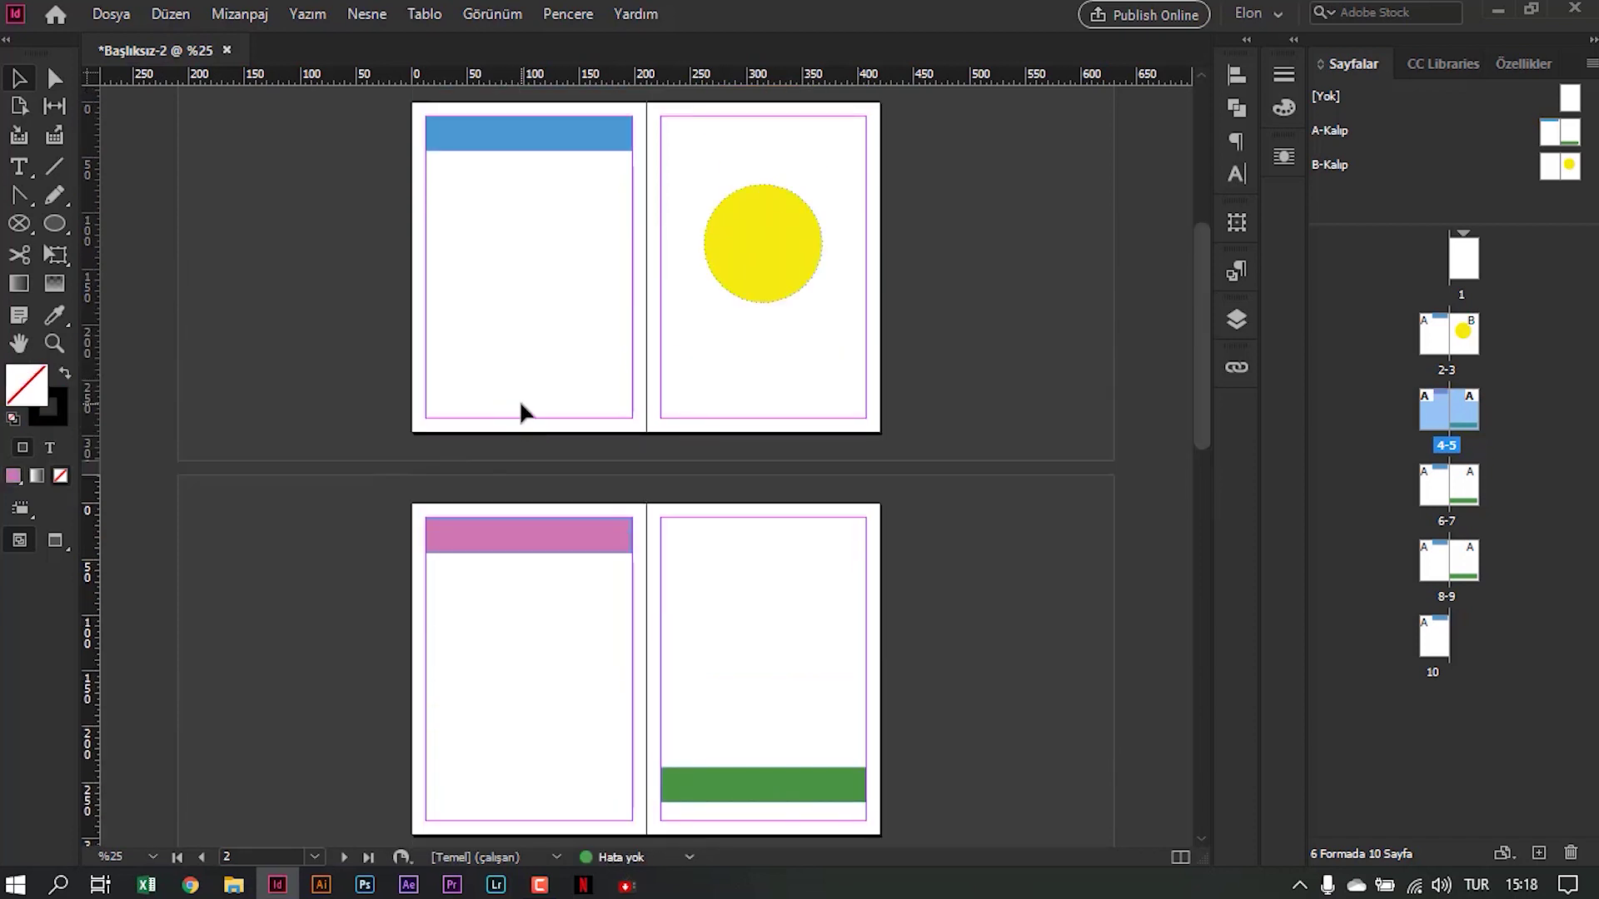
{"action": "scroll", "coordinate": [522, 425], "scroll_direction": "down", "scroll_amount": 2}
{"action": "scroll", "coordinate": [521, 456], "scroll_direction": "down", "scroll_amount": 1}
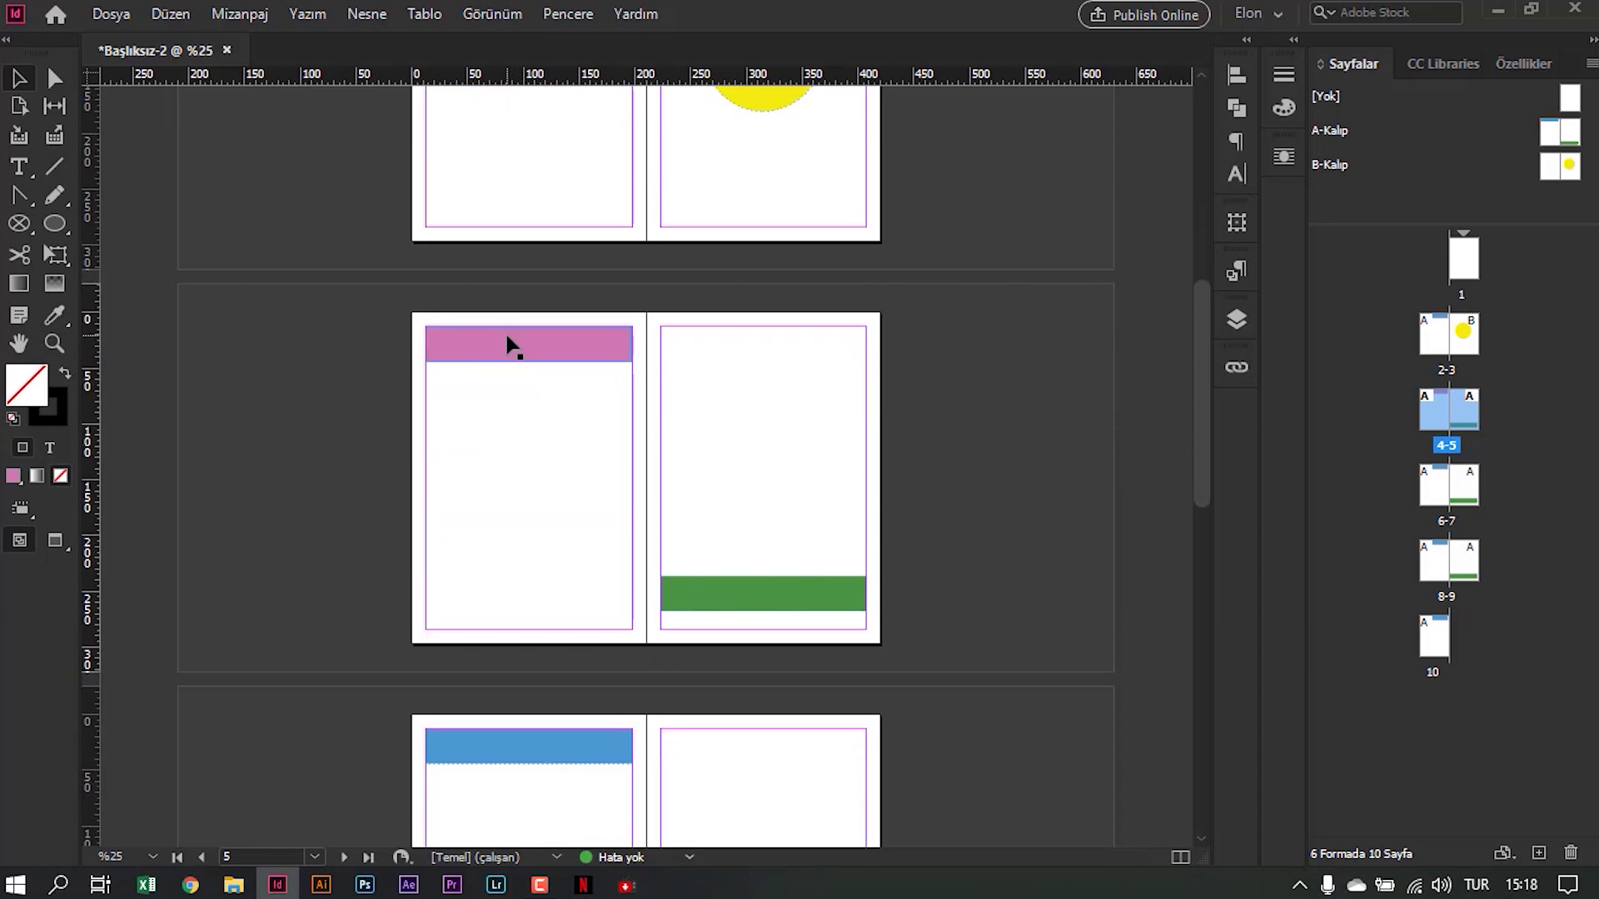
{"action": "left_click", "coordinate": [19, 168]}
{"action": "left_click_drag", "start_coordinate": [523, 505], "coordinate": [523, 505]}
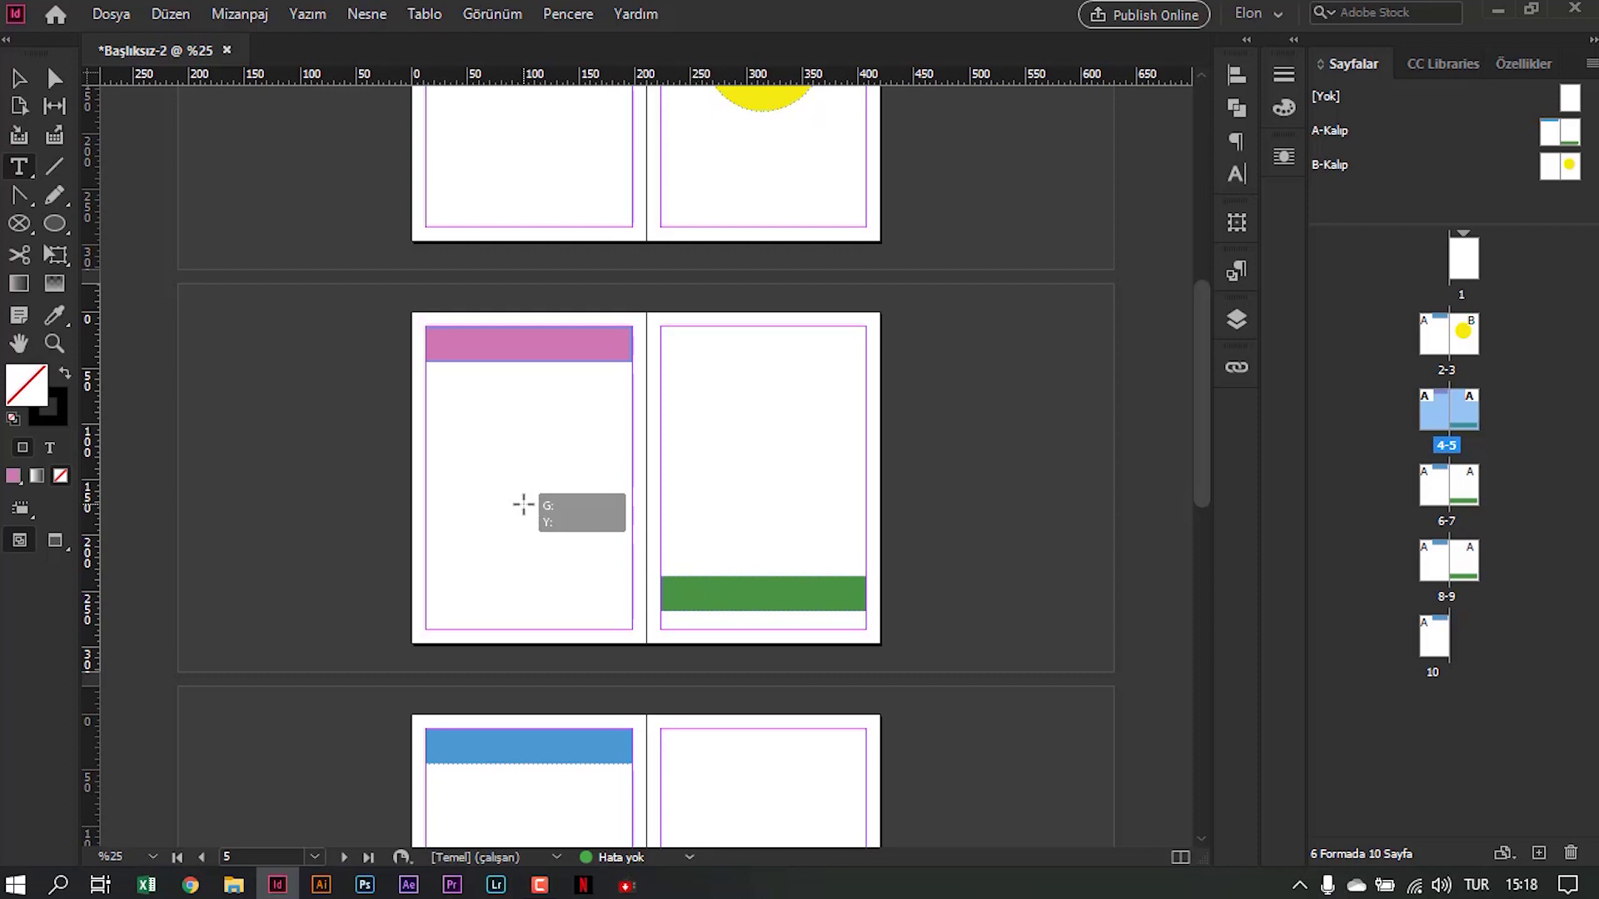
{"action": "left_click_drag", "start_coordinate": [466, 428], "coordinate": [559, 483]}
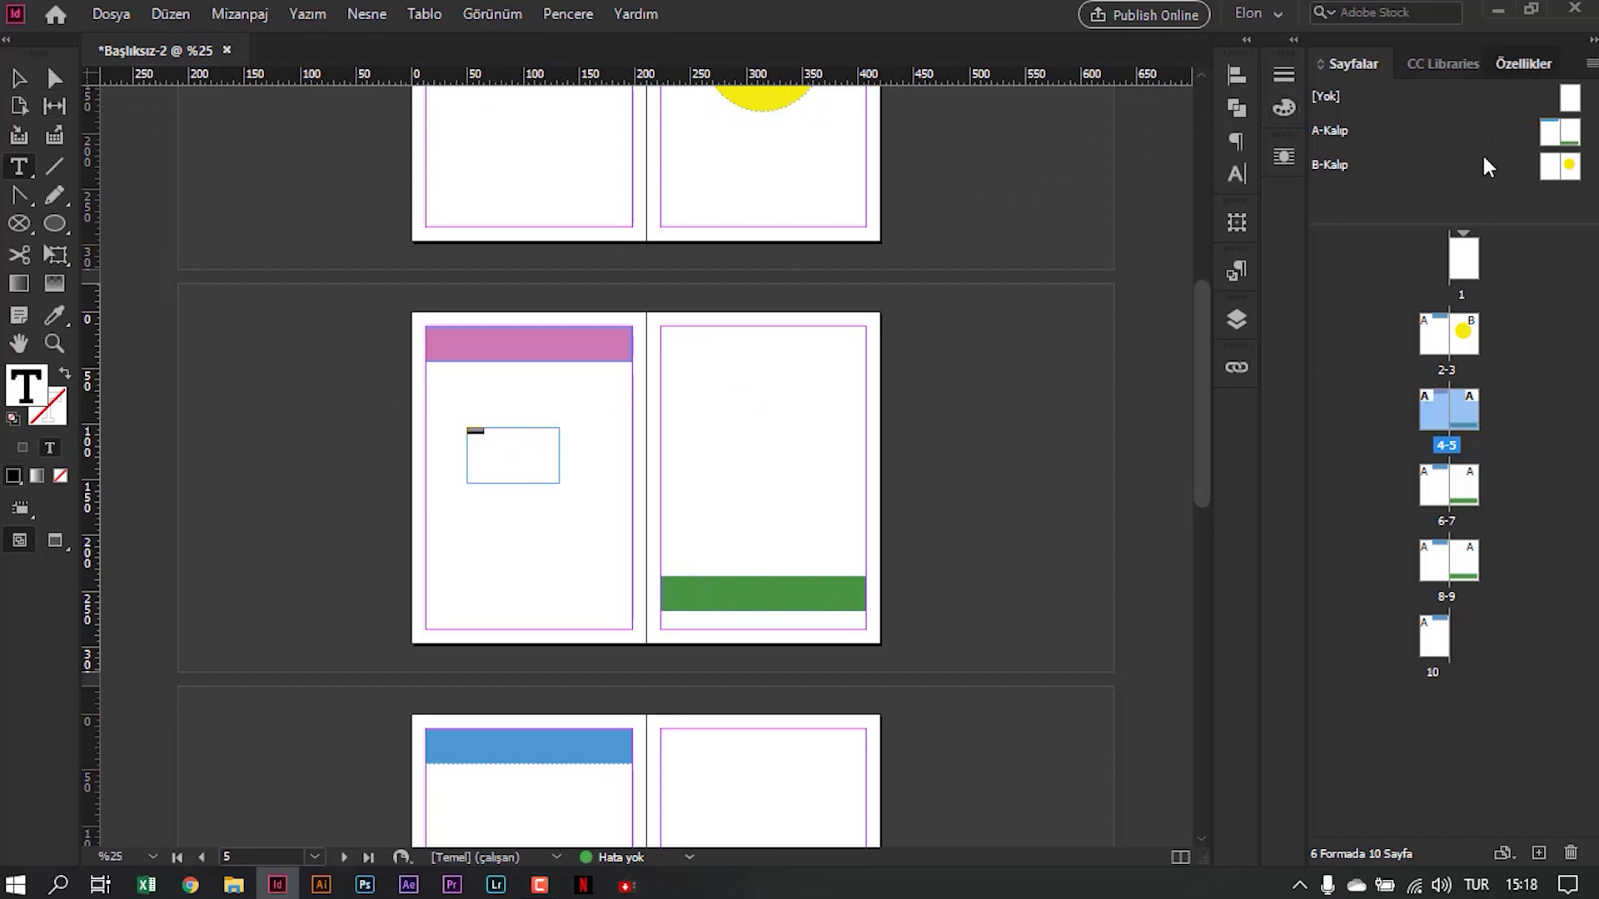
Set the font size of the "ctr+shift" text to 42 pt
{"action": "left_click", "coordinate": [1511, 65]}
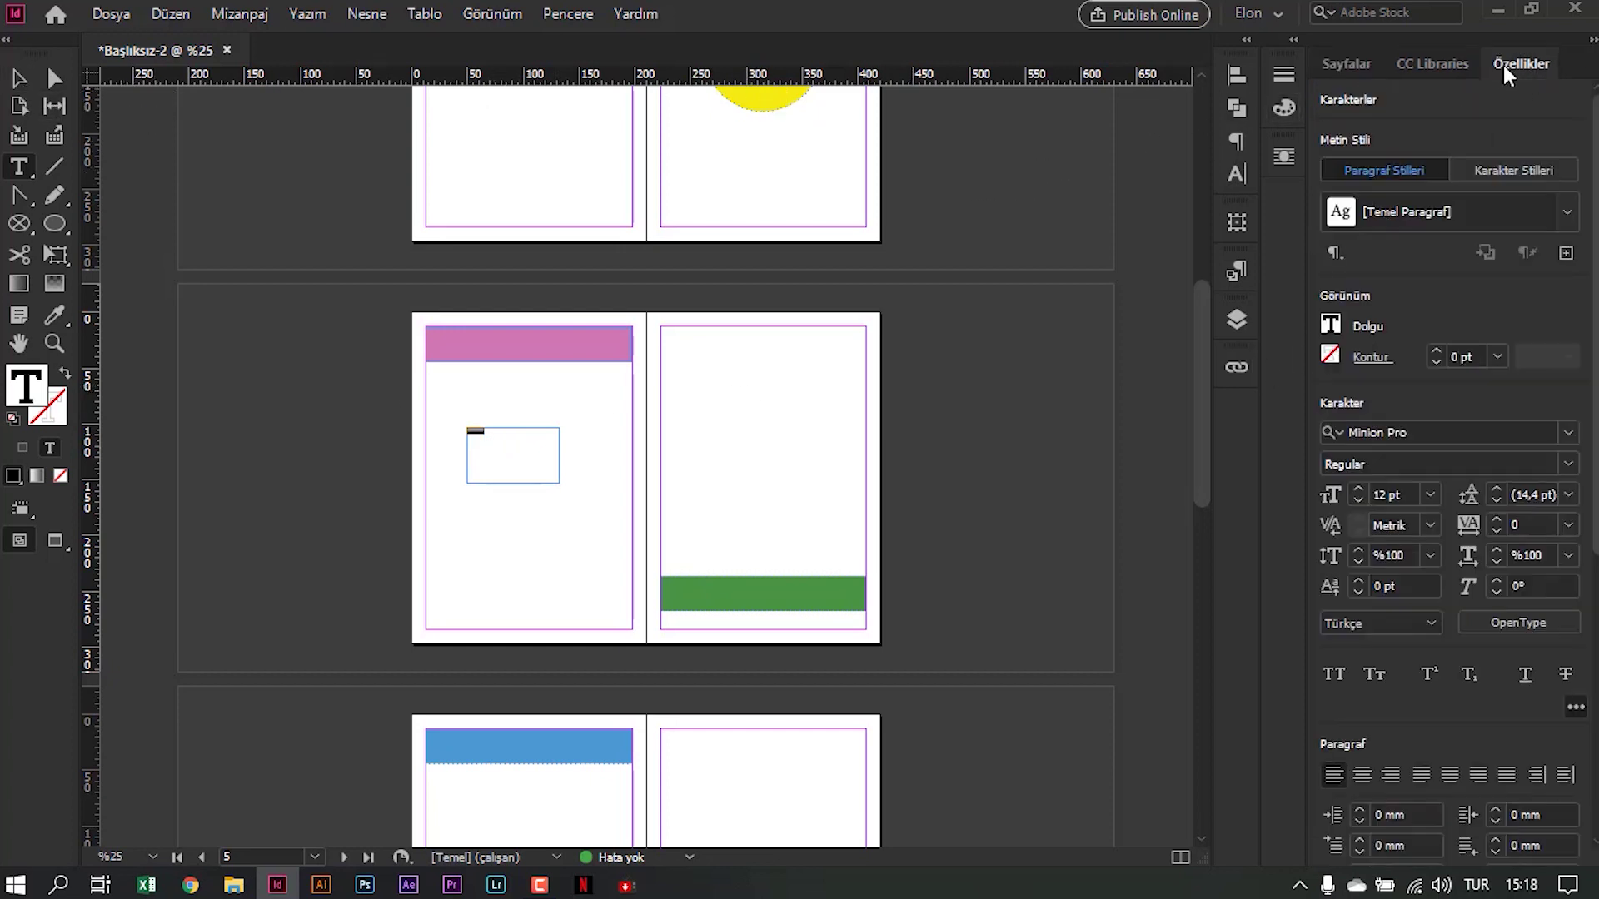
{"action": "left_click", "coordinate": [1357, 490]}
{"action": "left_click", "coordinate": [1357, 490]}
{"action": "left_click", "coordinate": [1357, 489]}
{"action": "left_click", "coordinate": [1357, 489]}
{"action": "left_click", "coordinate": [1357, 489]}
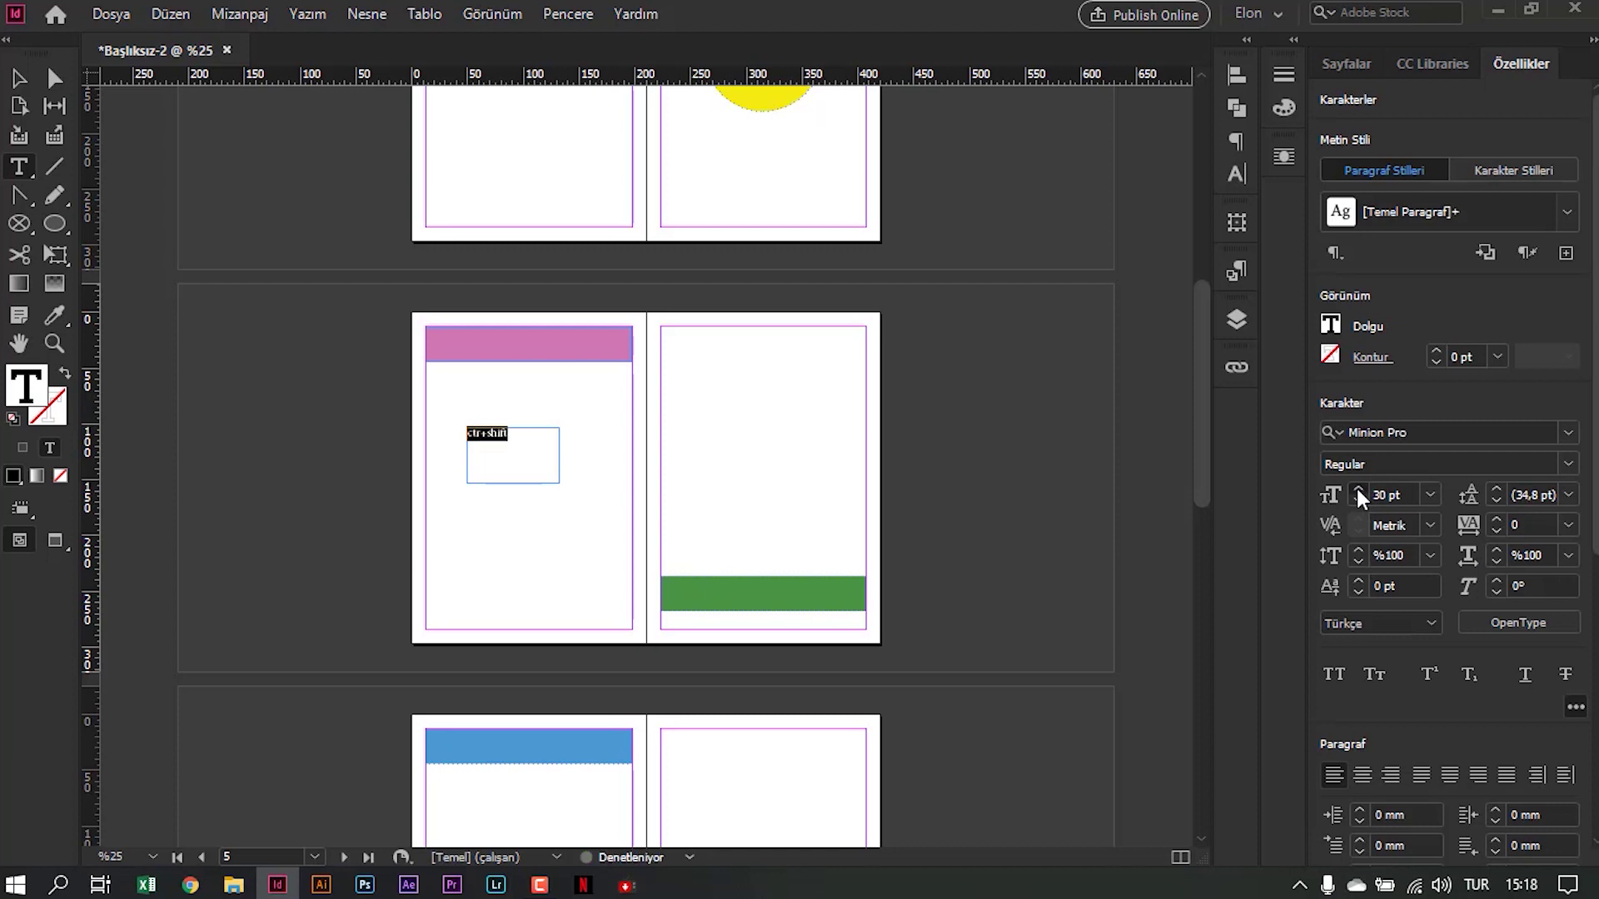
{"action": "left_click", "coordinate": [1357, 489]}
{"action": "left_click", "coordinate": [1357, 490]}
{"action": "left_click", "coordinate": [1357, 490]}
{"action": "left_click", "coordinate": [1357, 490]}
Move the "ctr+shift" text frame to the lower part of page 4, at about X 60 mm and Y 222 mm
{"action": "left_click", "coordinate": [27, 77]}
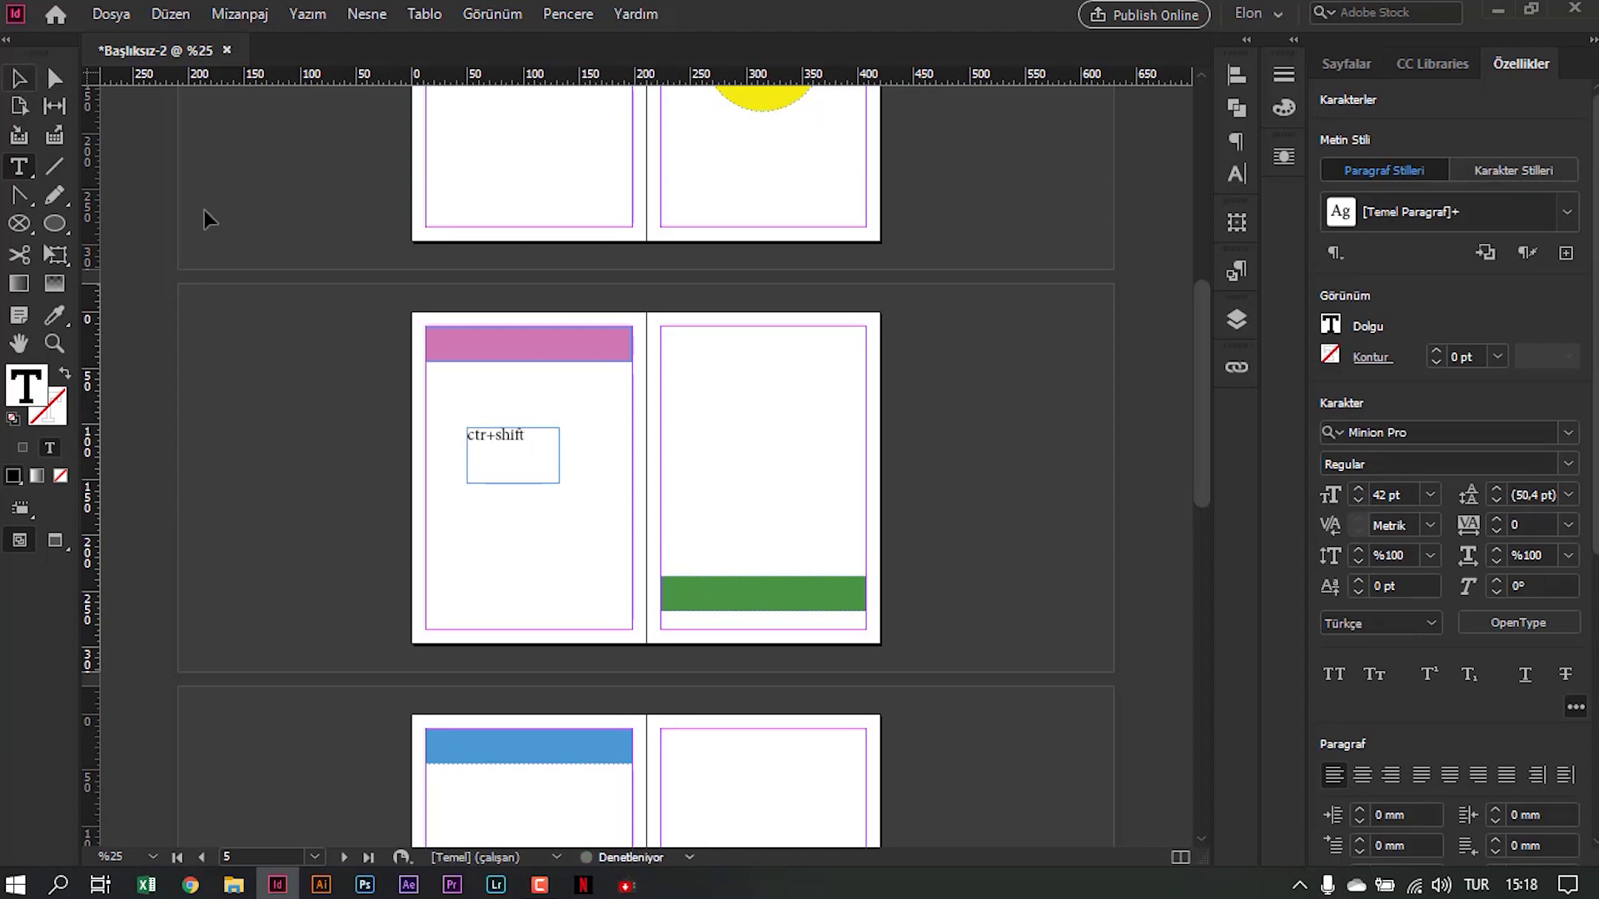
{"action": "left_click", "coordinate": [495, 443]}
{"action": "key", "text": "ctrl+equal"}
{"action": "left_click", "coordinate": [683, 450]}
{"action": "scroll", "coordinate": [743, 343], "scroll_direction": "down", "scroll_amount": 3}
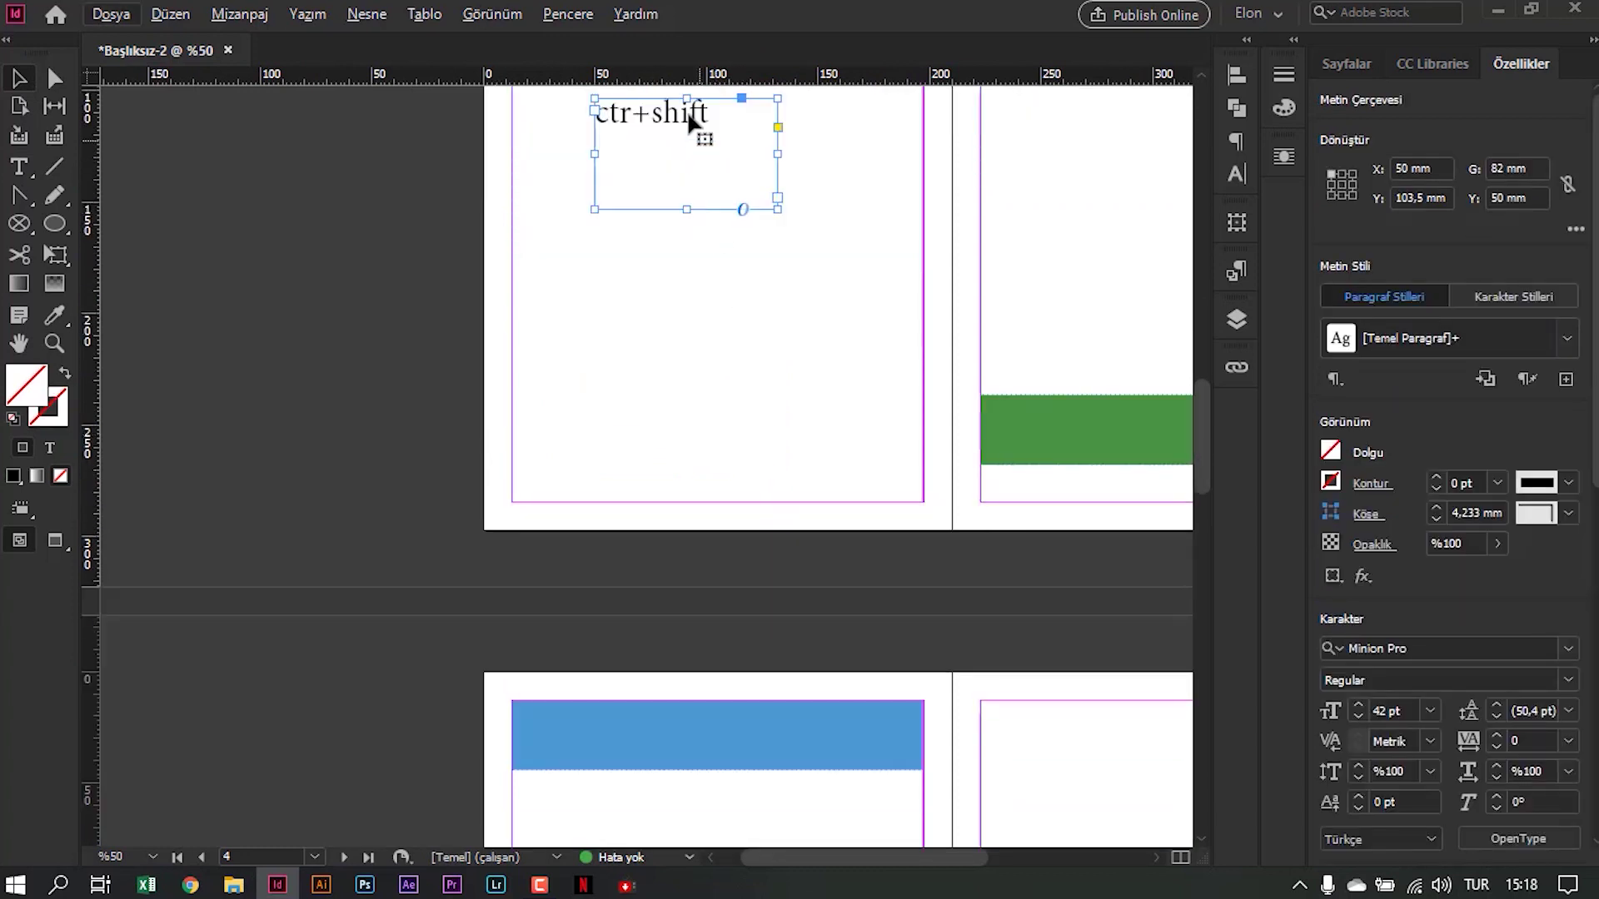
{"action": "left_click_drag", "start_coordinate": [689, 114], "coordinate": [713, 388]}
Override the blue master bar on page 6 so that it can be selected on the page
{"action": "scroll", "coordinate": [713, 388], "scroll_direction": "down", "scroll_amount": 3}
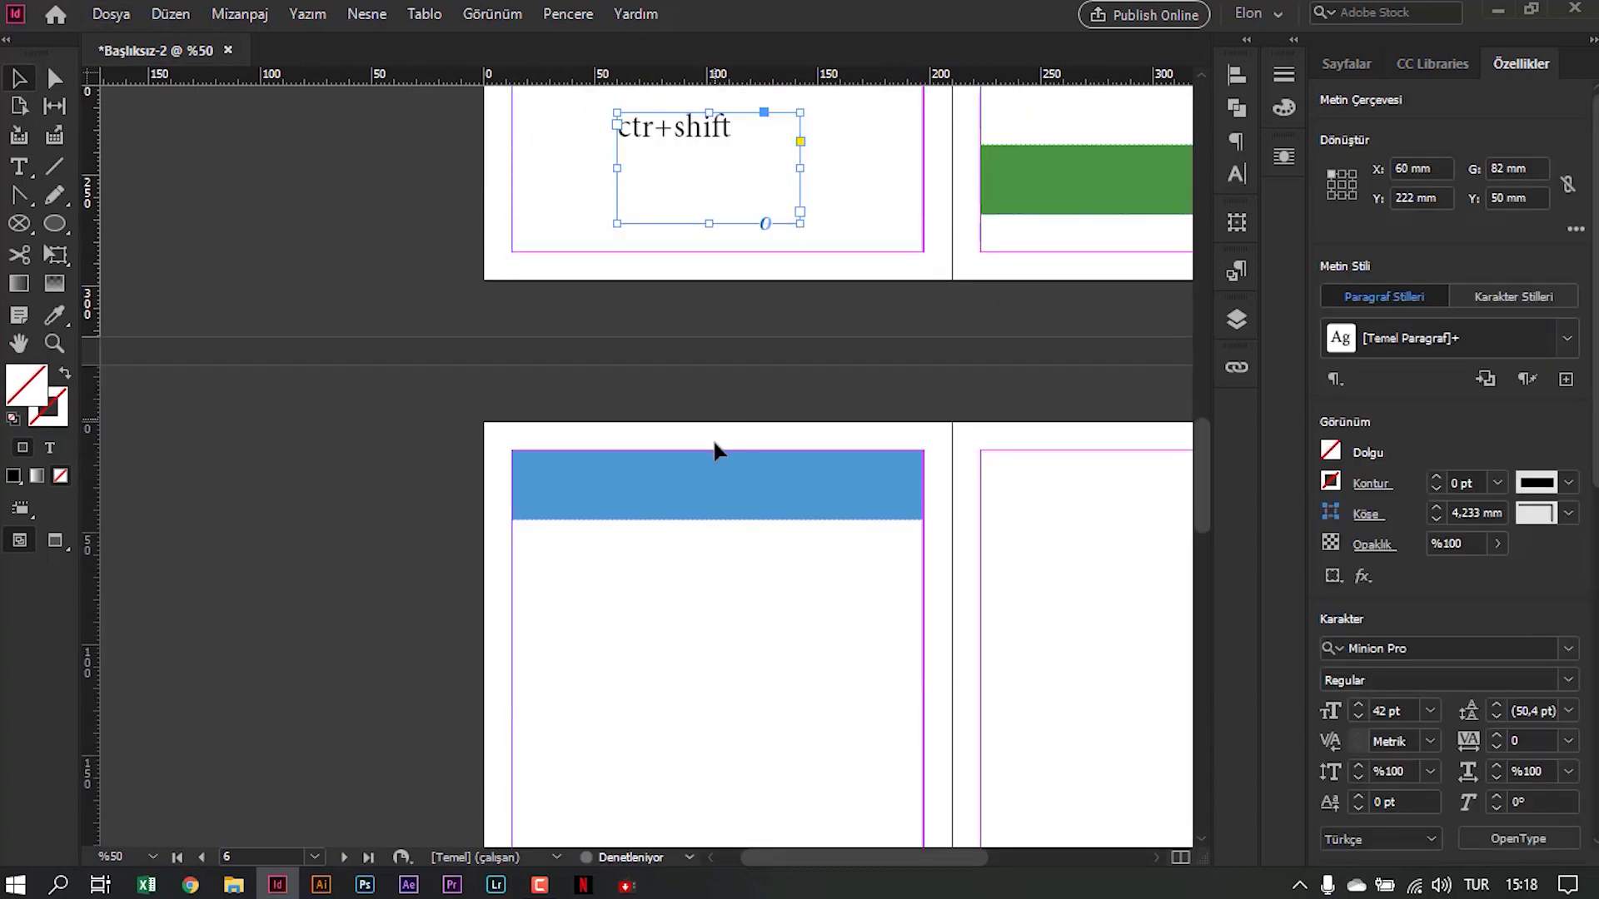
{"action": "left_click", "coordinate": [696, 491]}
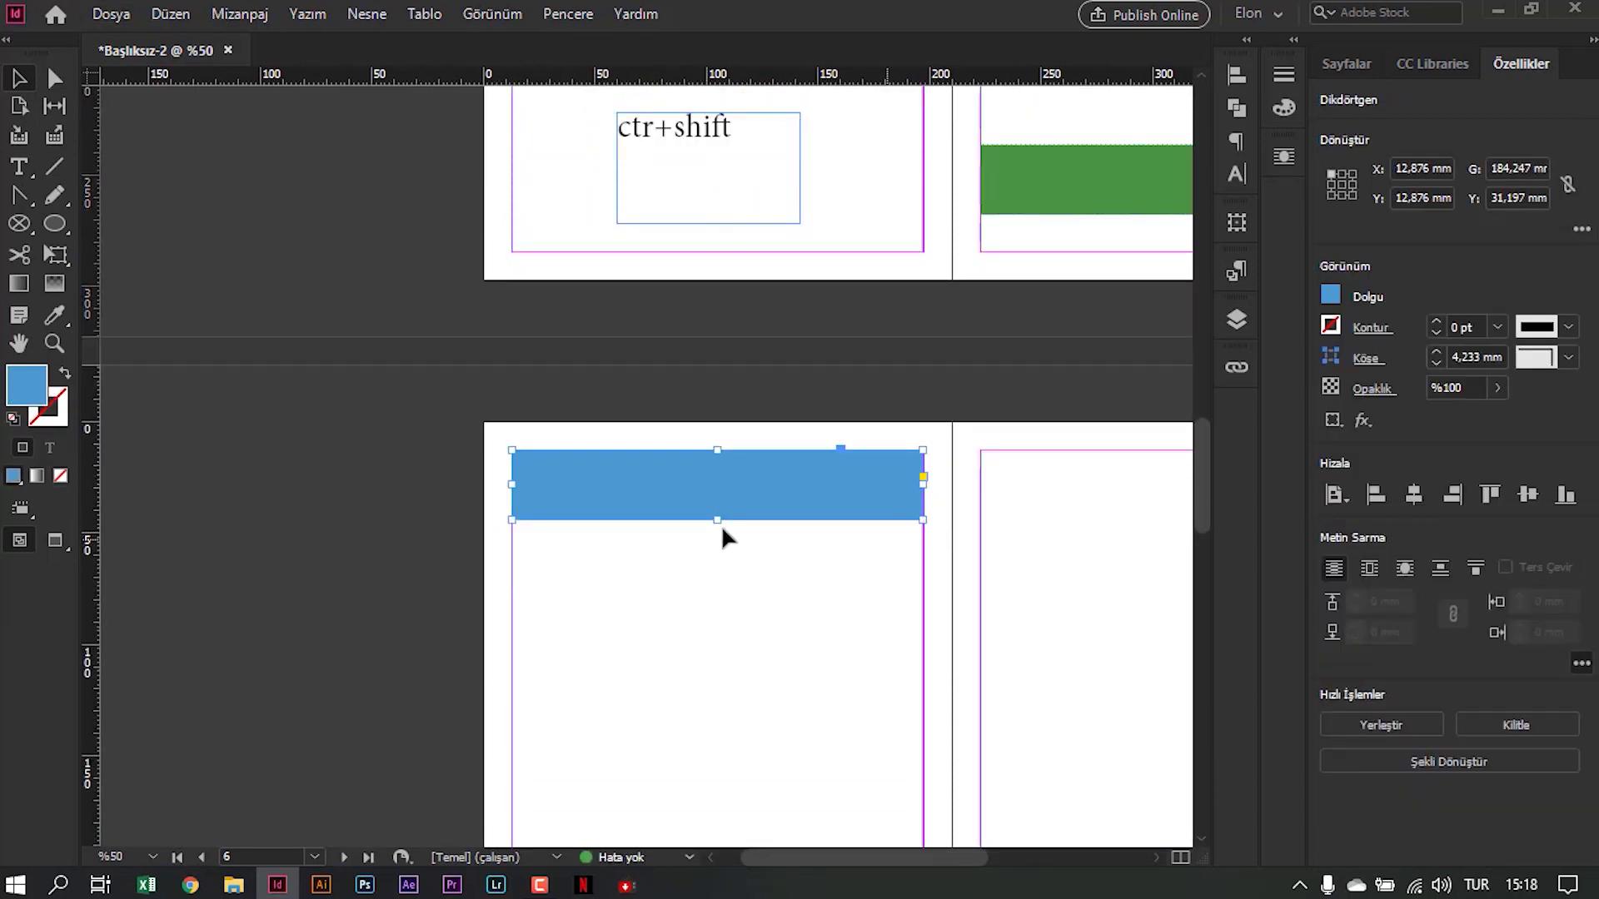
{"action": "left_click", "coordinate": [759, 398]}
Try moving the blue bar on page 6 down several times, undoing each move
{"action": "left_click_drag", "start_coordinate": [734, 486], "coordinate": [748, 578]}
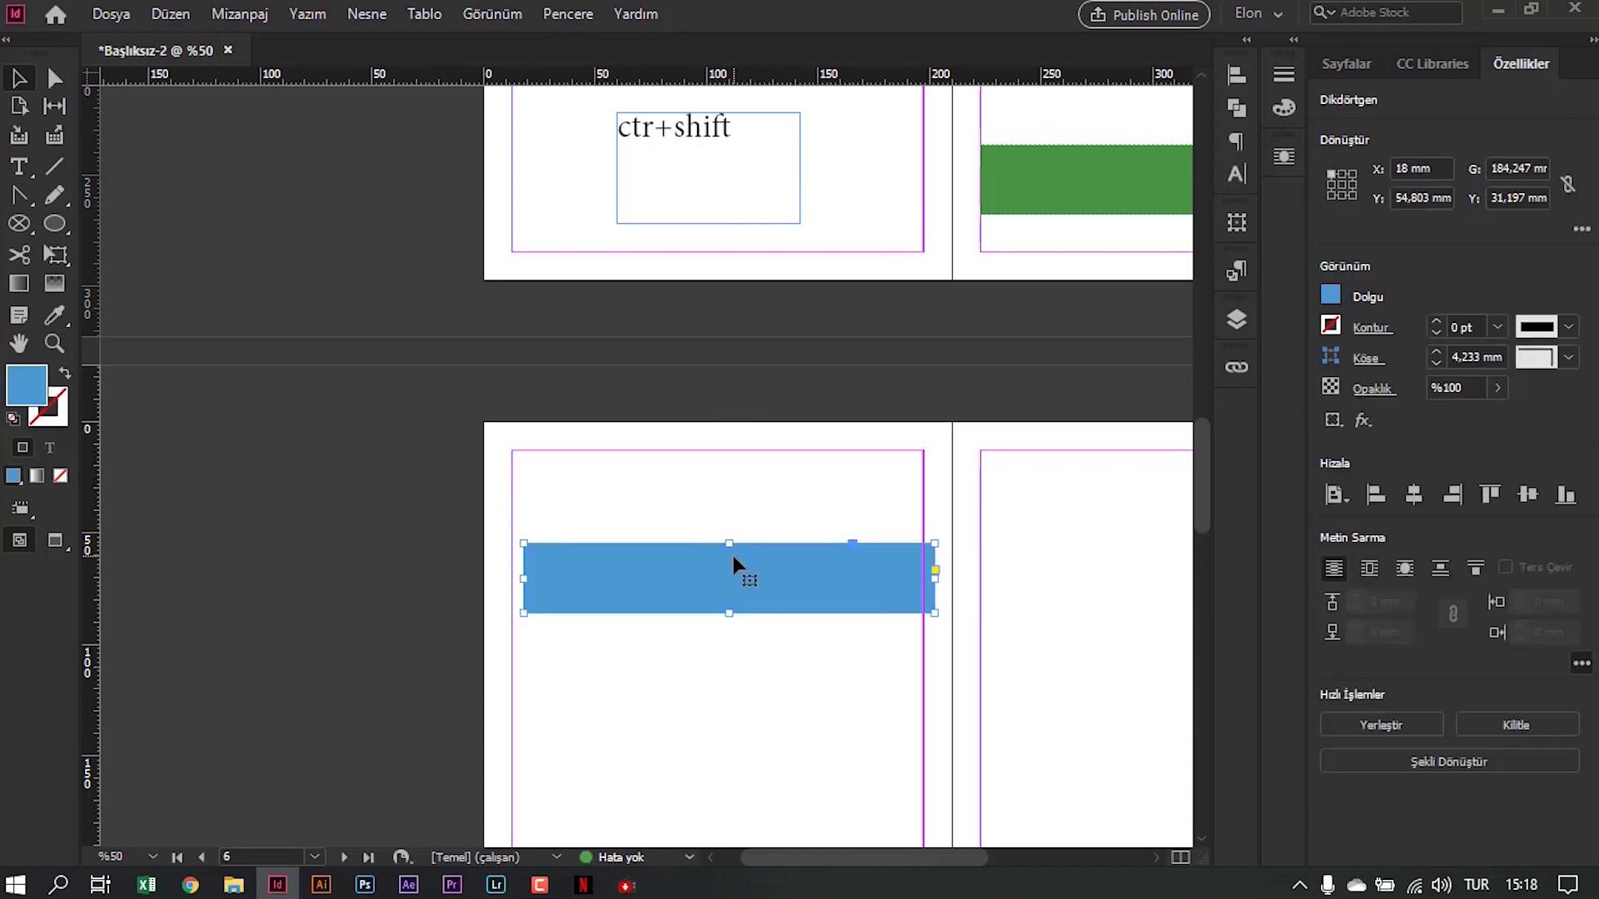
{"action": "key", "text": "ctrl+z"}
{"action": "left_click_drag", "start_coordinate": [685, 493], "coordinate": [683, 566]}
{"action": "key", "text": "ctrl+z"}
{"action": "left_click_drag", "start_coordinate": [626, 502], "coordinate": [626, 588]}
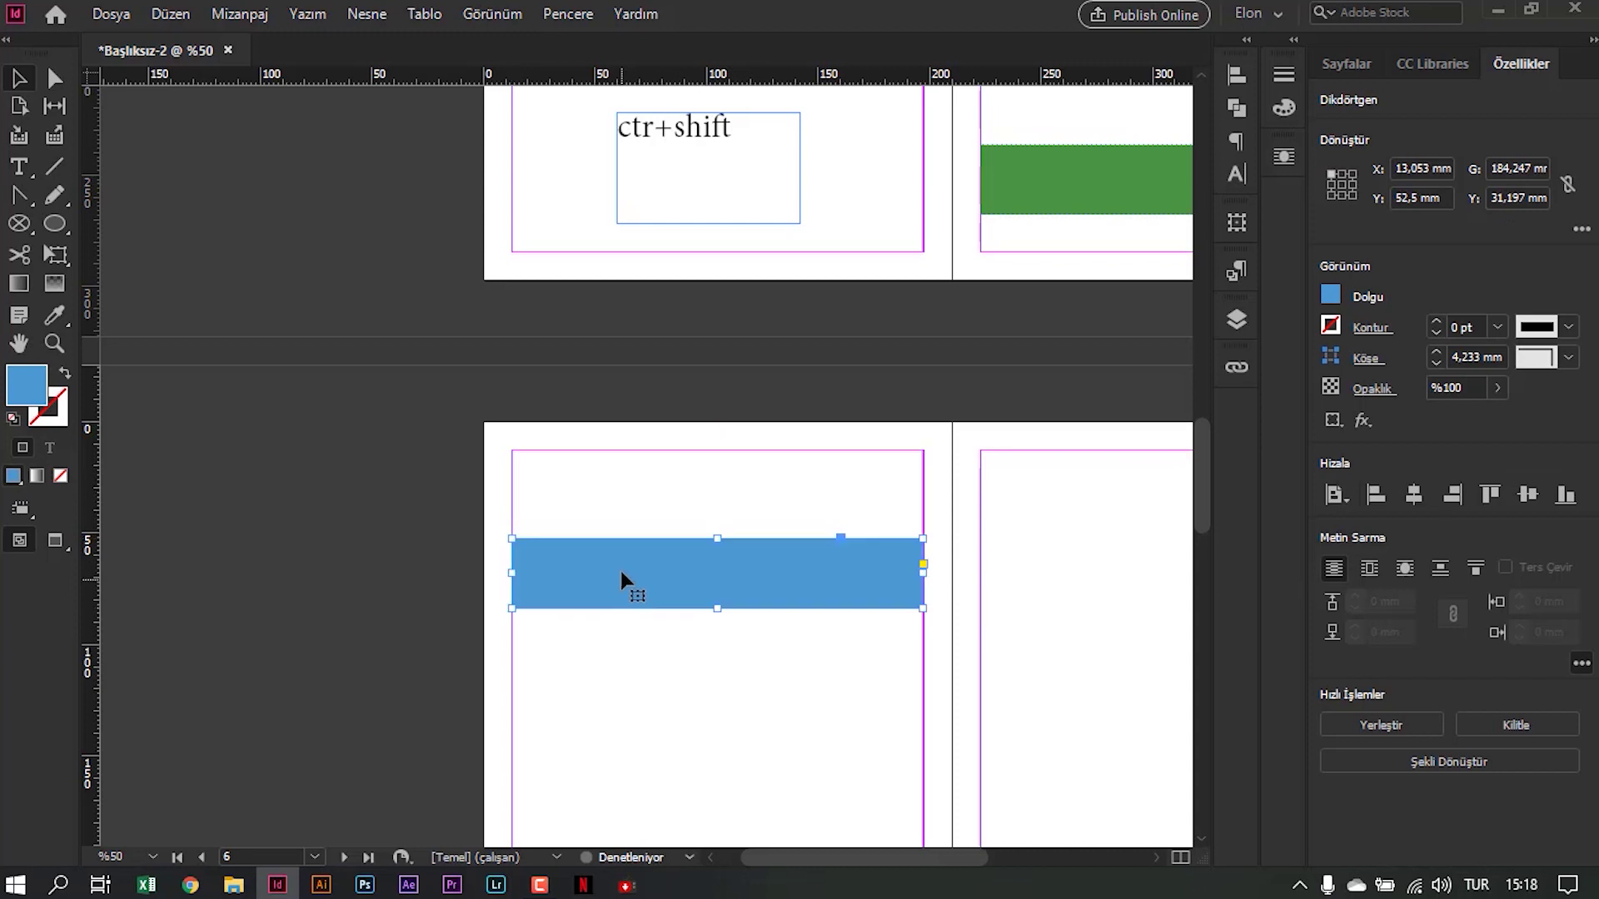
{"action": "key", "text": "ctrl+z"}
{"action": "left_click_drag", "start_coordinate": [581, 503], "coordinate": [578, 559]}
{"action": "key", "text": "ctrl+z"}
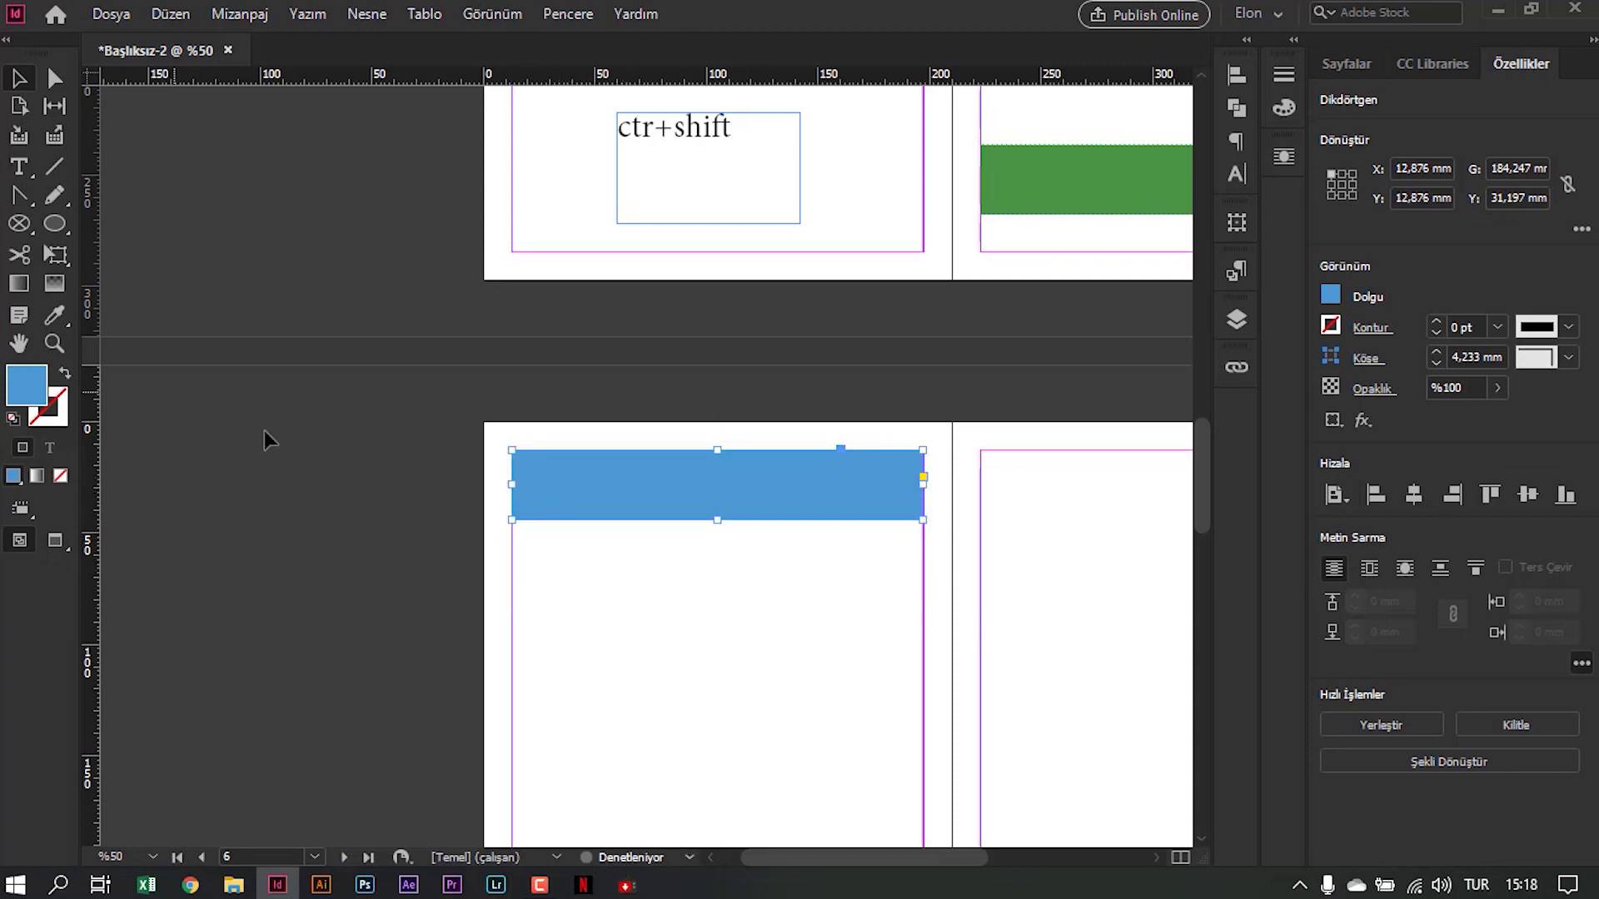
Compare the overridden bars on pages 4 and 6 with the blue master bars on pages 2 and 8
{"action": "scroll", "coordinate": [472, 506], "scroll_direction": "up", "scroll_amount": 3}
{"action": "scroll", "coordinate": [508, 501], "scroll_direction": "down", "scroll_amount": 3}
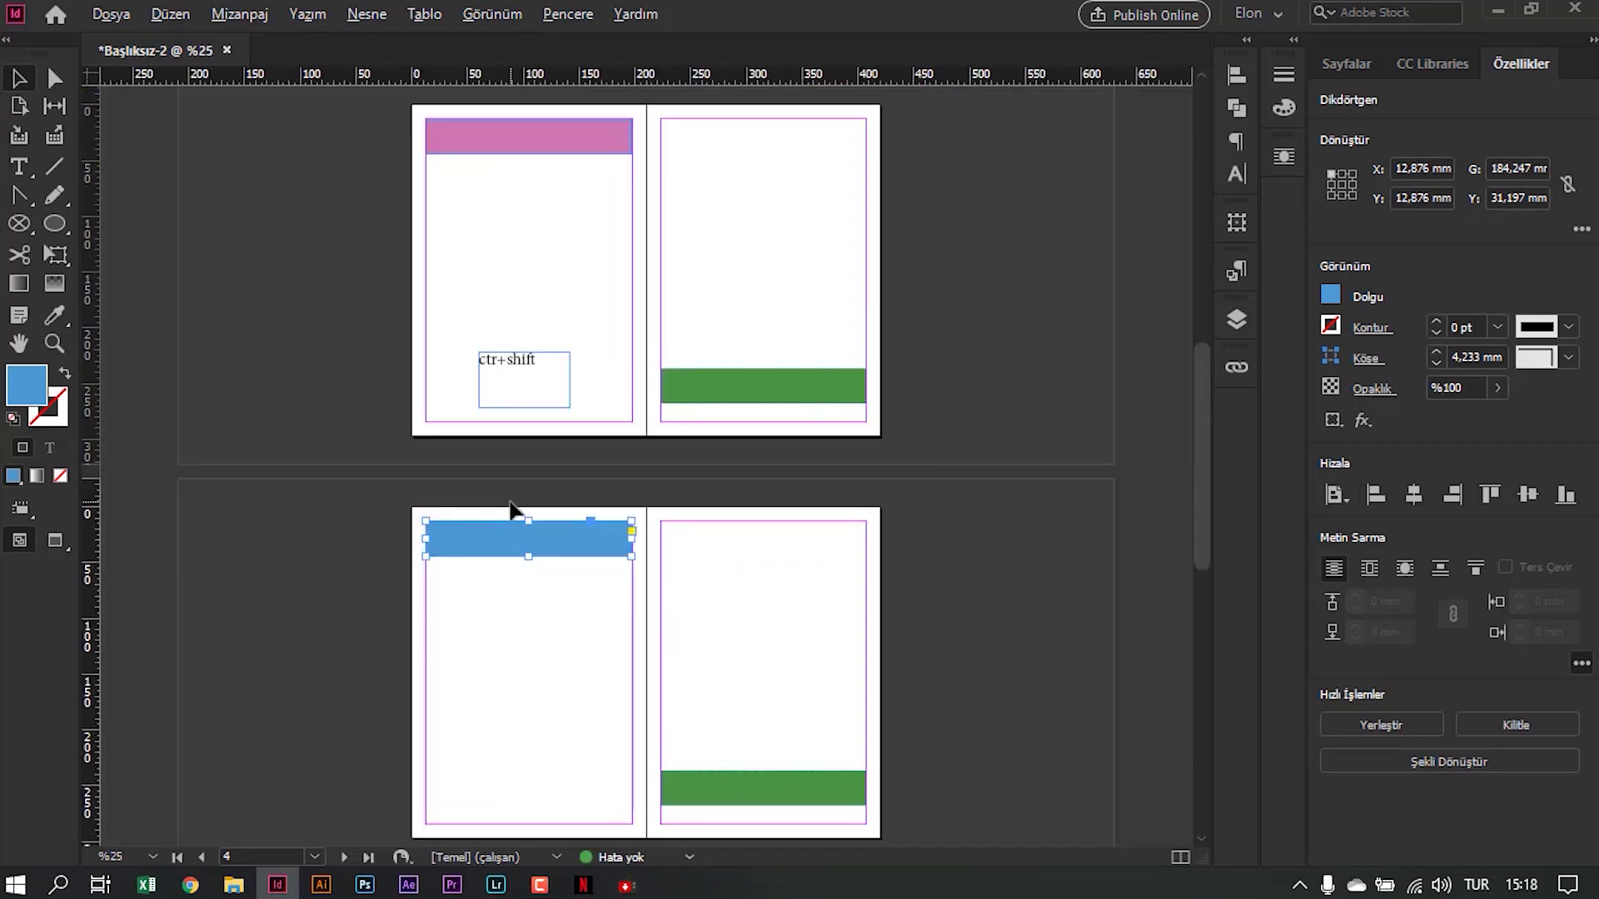
{"action": "scroll", "coordinate": [556, 514], "scroll_direction": "up", "scroll_amount": 1}
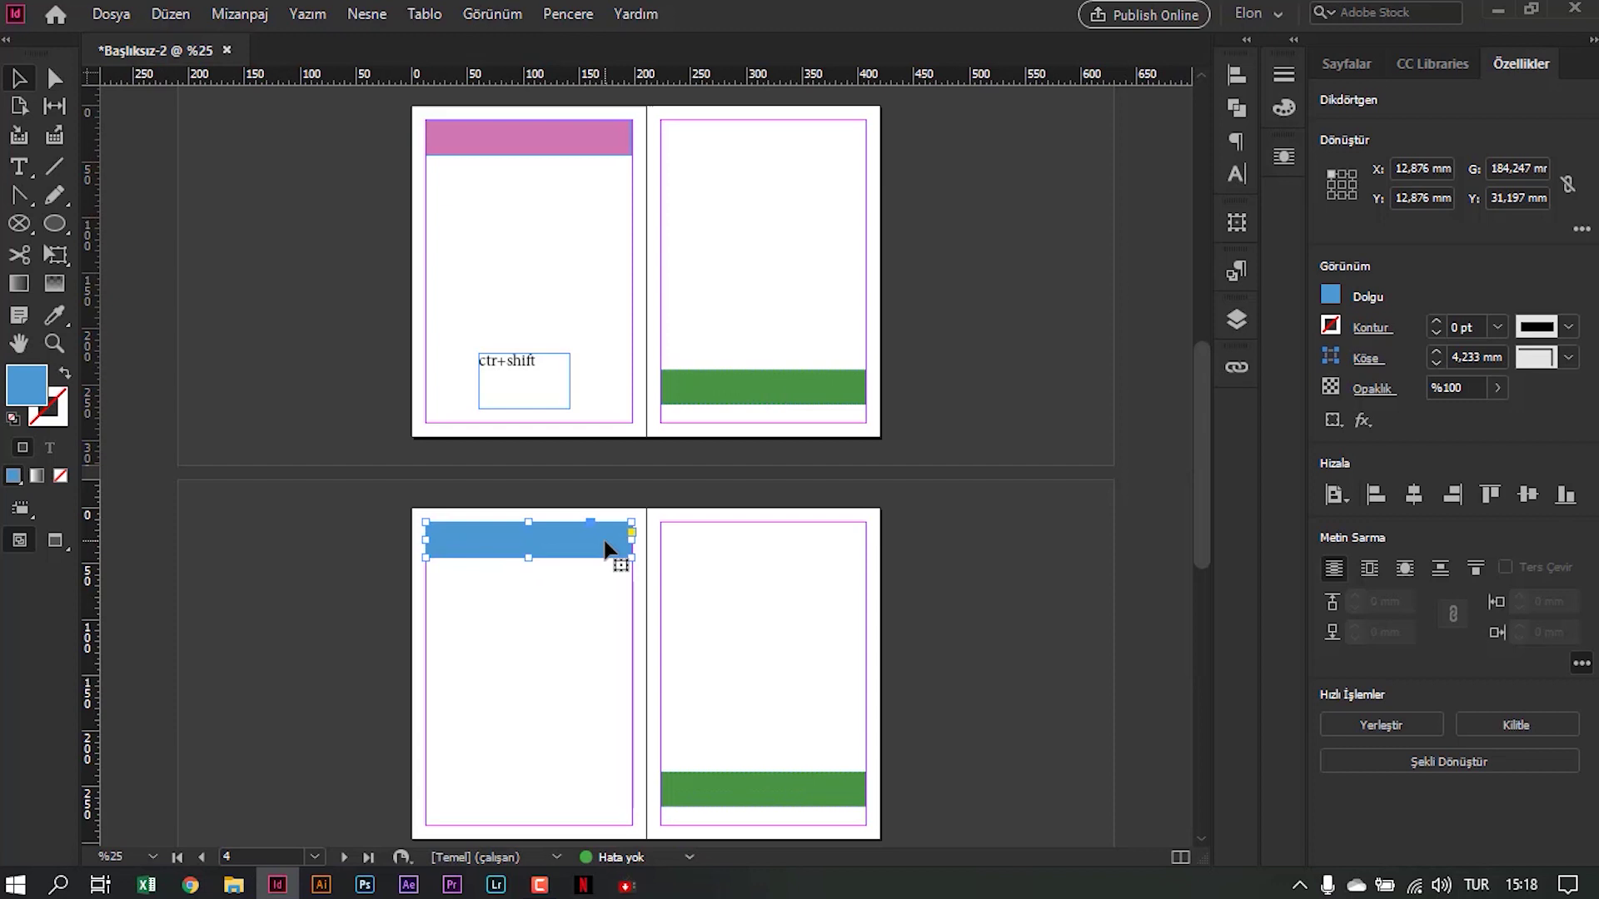
{"action": "scroll", "coordinate": [478, 467], "scroll_direction": "up", "scroll_amount": 6}
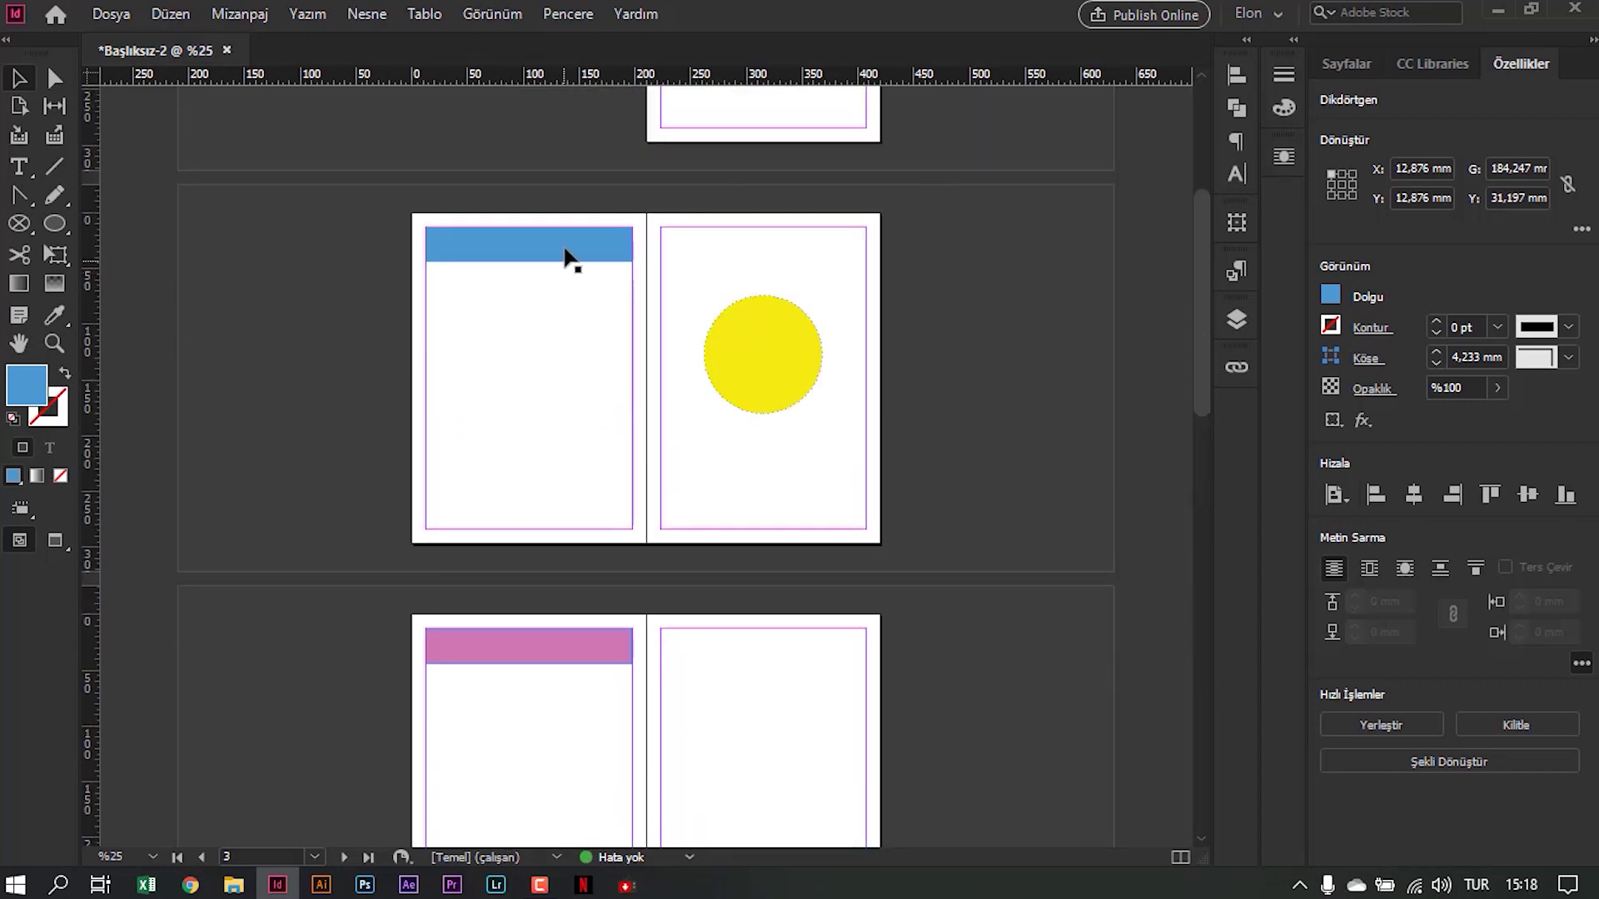
{"action": "scroll", "coordinate": [564, 356], "scroll_direction": "down", "scroll_amount": 8}
{"action": "left_click", "coordinate": [502, 570]}
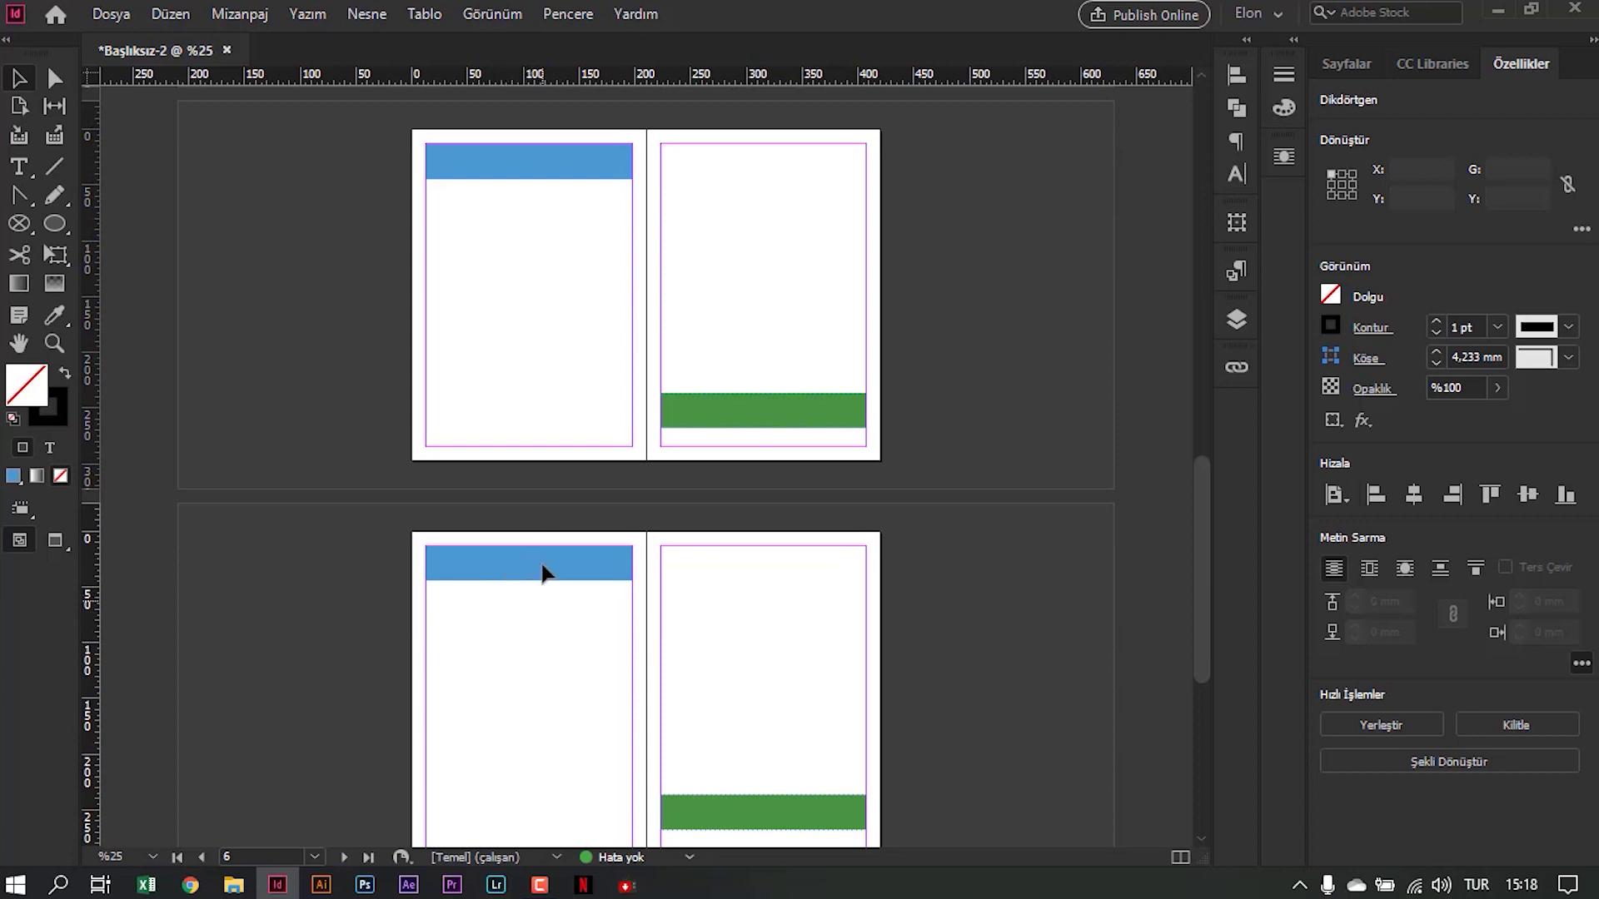
{"action": "scroll", "coordinate": [466, 604], "scroll_direction": "up", "scroll_amount": 9}
{"action": "scroll", "coordinate": [495, 608], "scroll_direction": "down", "scroll_amount": 1}
Move the overridden blue bar on page 6 down to about X 13 mm and Y 90 mm
{"action": "left_click_drag", "start_coordinate": [432, 436], "coordinate": [613, 612]}
{"action": "scroll", "coordinate": [613, 612], "scroll_direction": "down", "scroll_amount": 3}
{"action": "left_click_drag", "start_coordinate": [539, 490], "coordinate": [537, 553]}
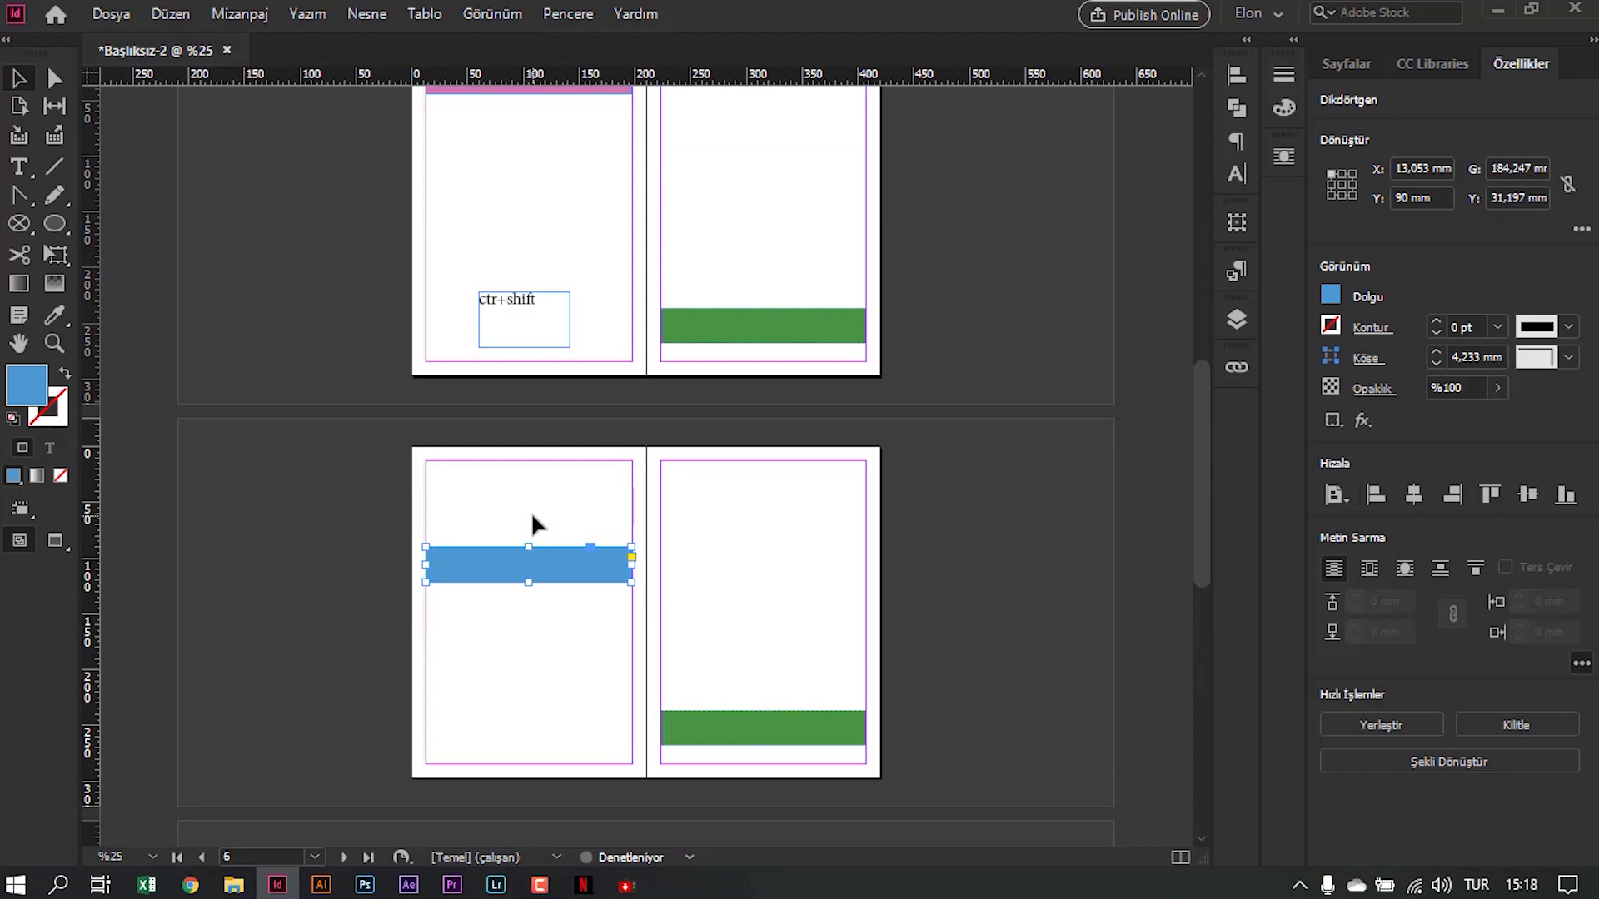
Override the blue master bar on page 2 and move it straight down to about a third of the page height
{"action": "scroll", "coordinate": [533, 499], "scroll_direction": "up", "scroll_amount": 10}
{"action": "left_click_drag", "start_coordinate": [518, 385], "coordinate": [519, 483]}
{"action": "left_click", "coordinate": [602, 403]}
Delete the "ctr+shift" text frame near the bottom of page 4
{"action": "scroll", "coordinate": [601, 403], "scroll_direction": "down", "scroll_amount": 6}
{"action": "left_click_drag", "start_coordinate": [546, 540], "coordinate": [310, 498]}
{"action": "scroll", "coordinate": [564, 542], "scroll_direction": "up", "scroll_amount": 4}
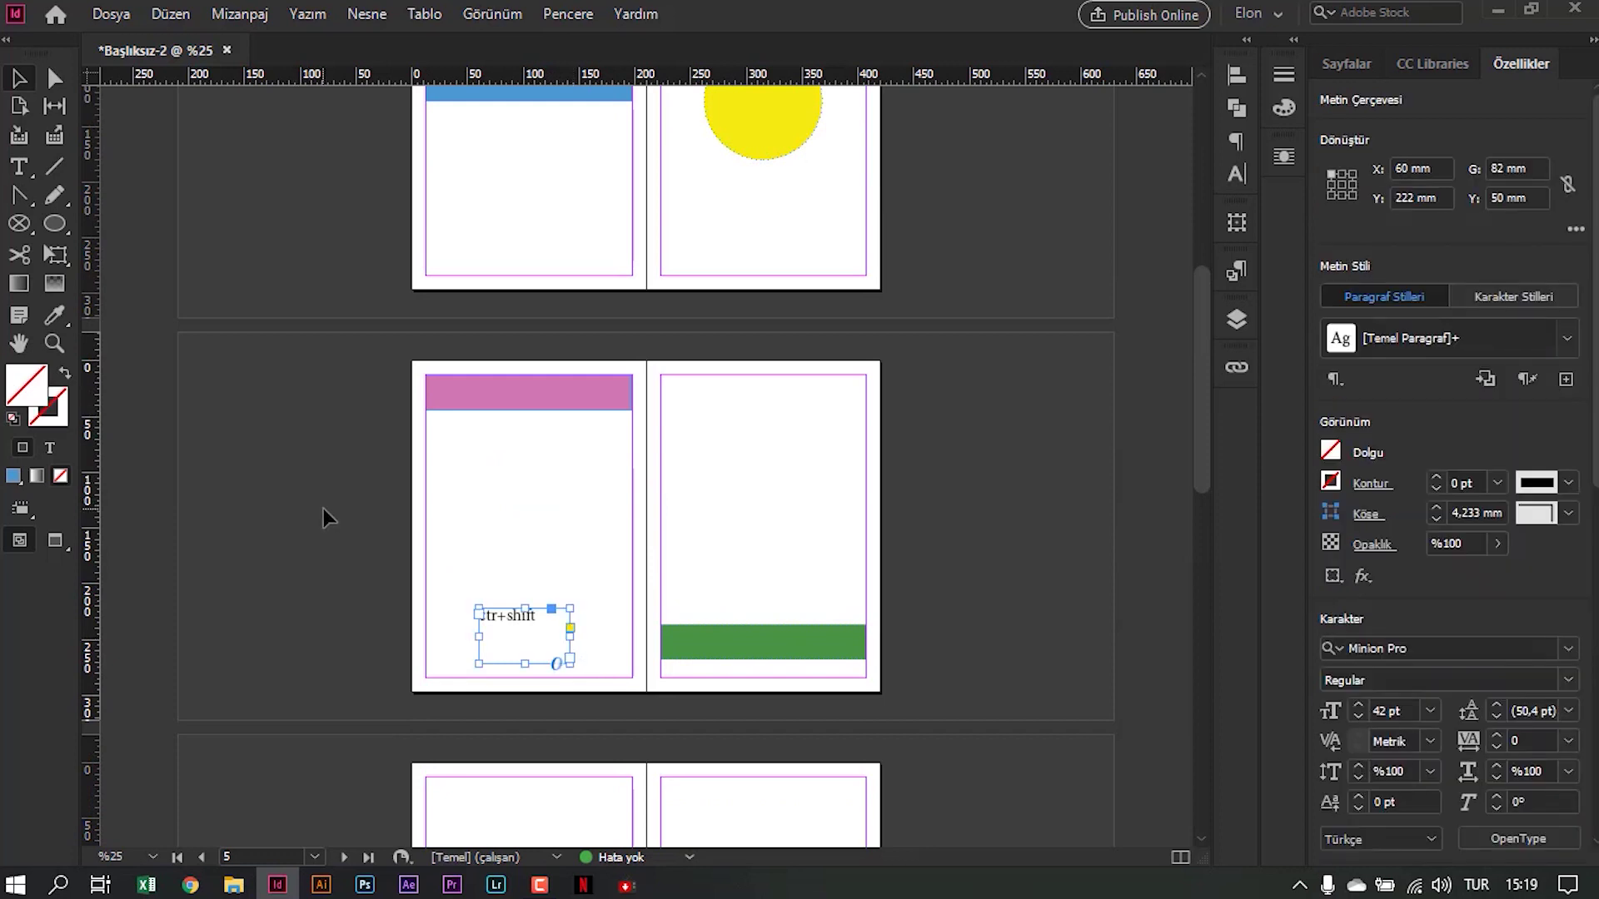
{"action": "key", "text": "Delete"}
{"action": "scroll", "coordinate": [592, 621], "scroll_direction": "up", "scroll_amount": 6}
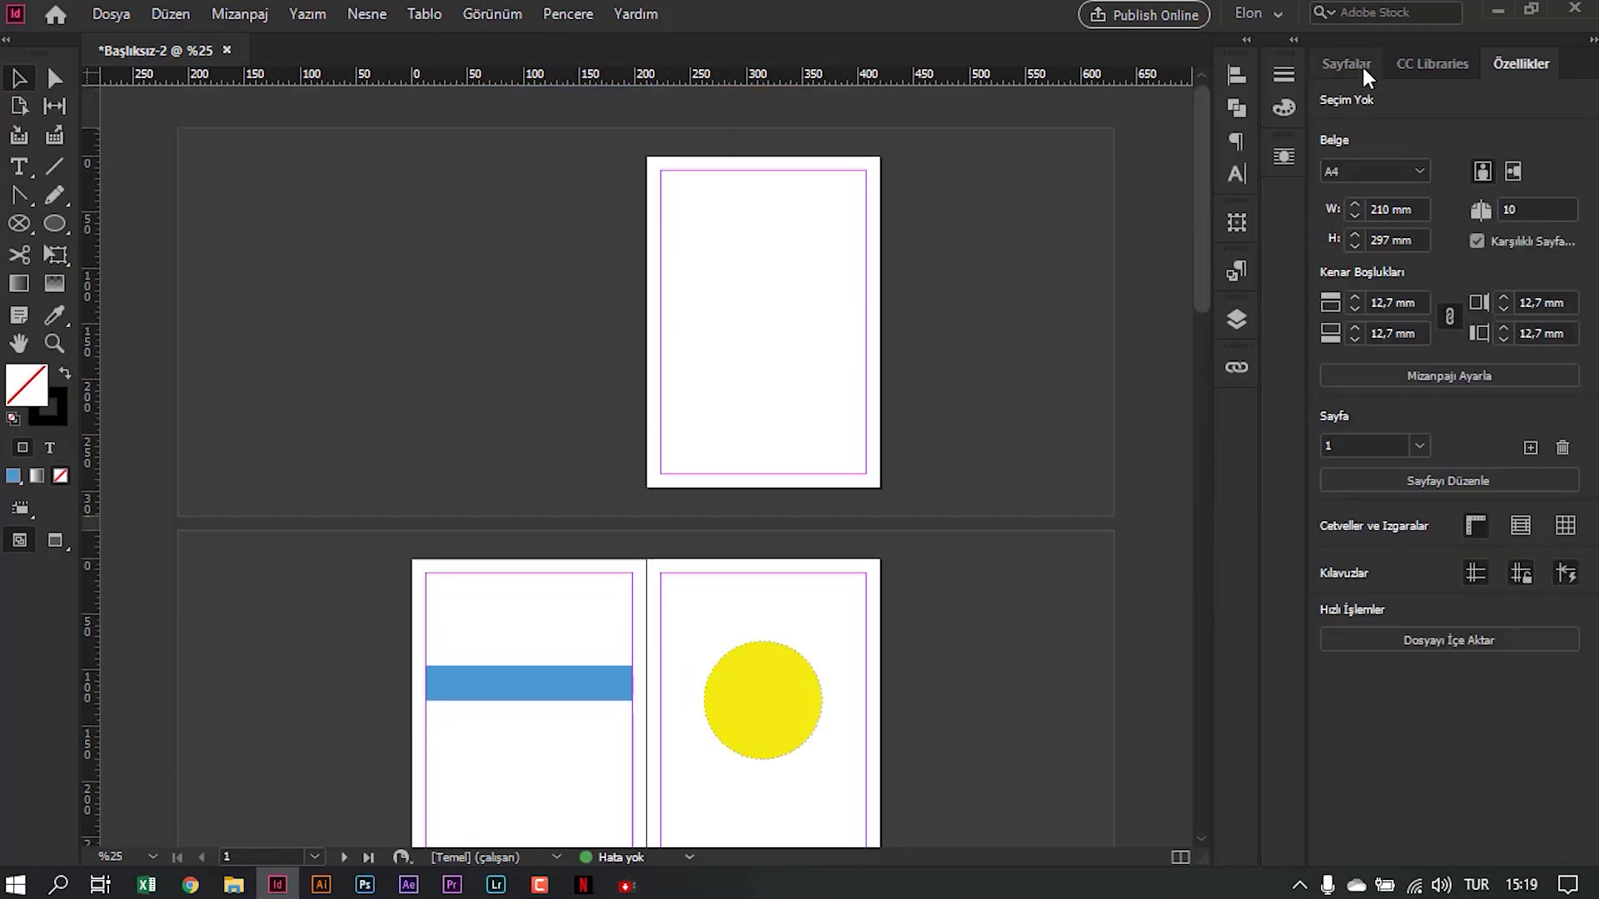
Show the master and page thumbnails and review the masters applied to pages 1 to 3
{"action": "left_click", "coordinate": [1367, 73]}
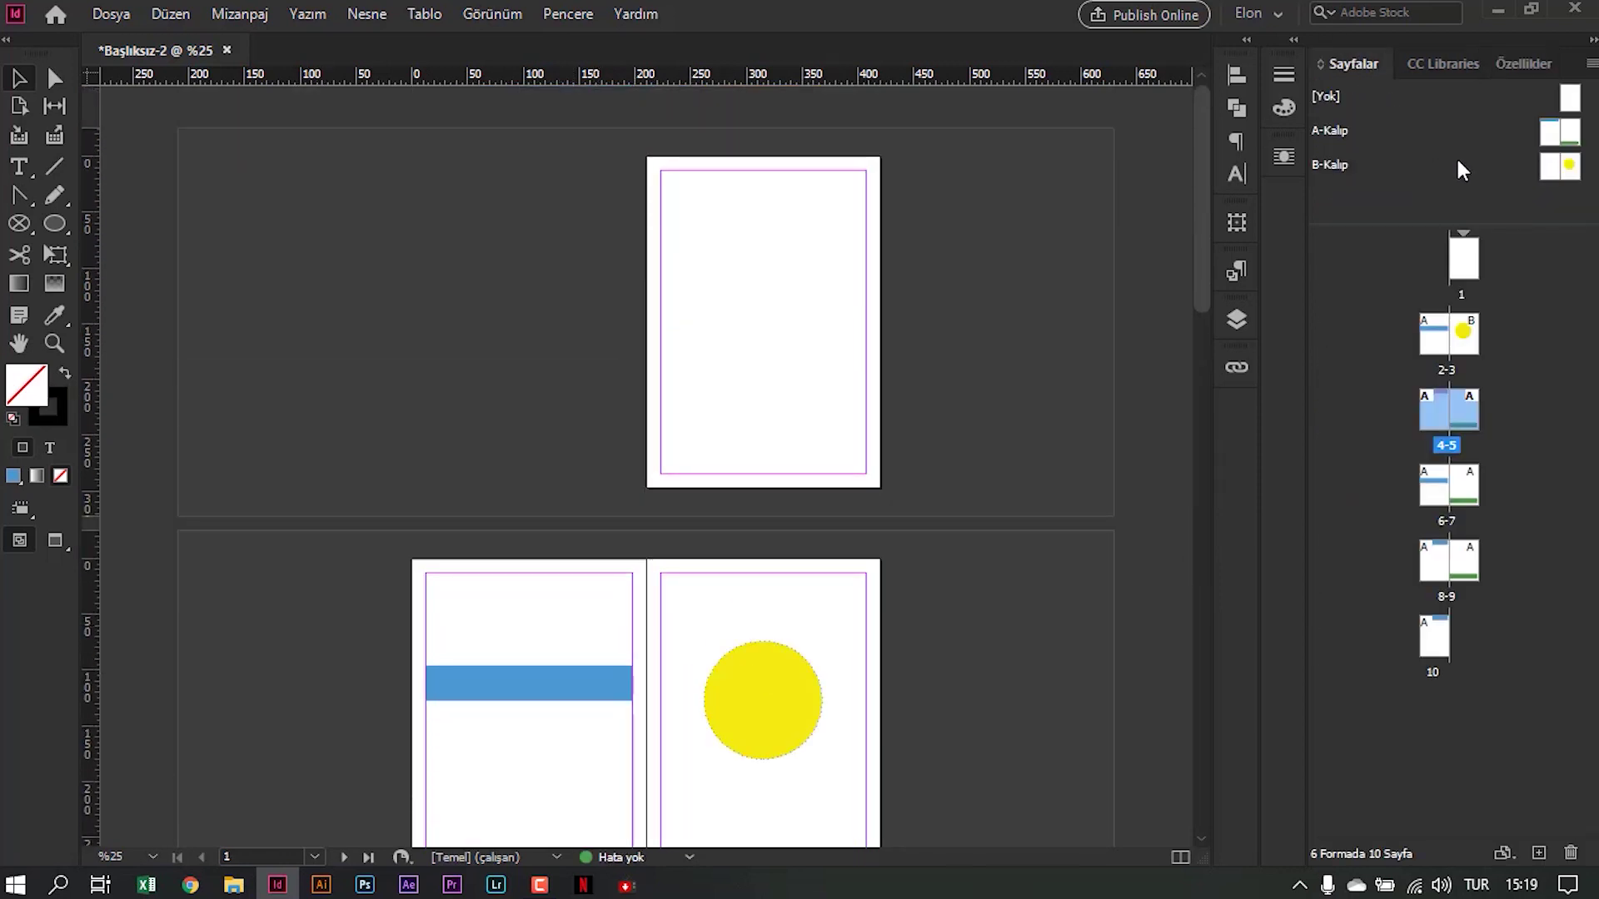
{"action": "scroll", "coordinate": [1049, 391], "scroll_direction": "down", "scroll_amount": 2}
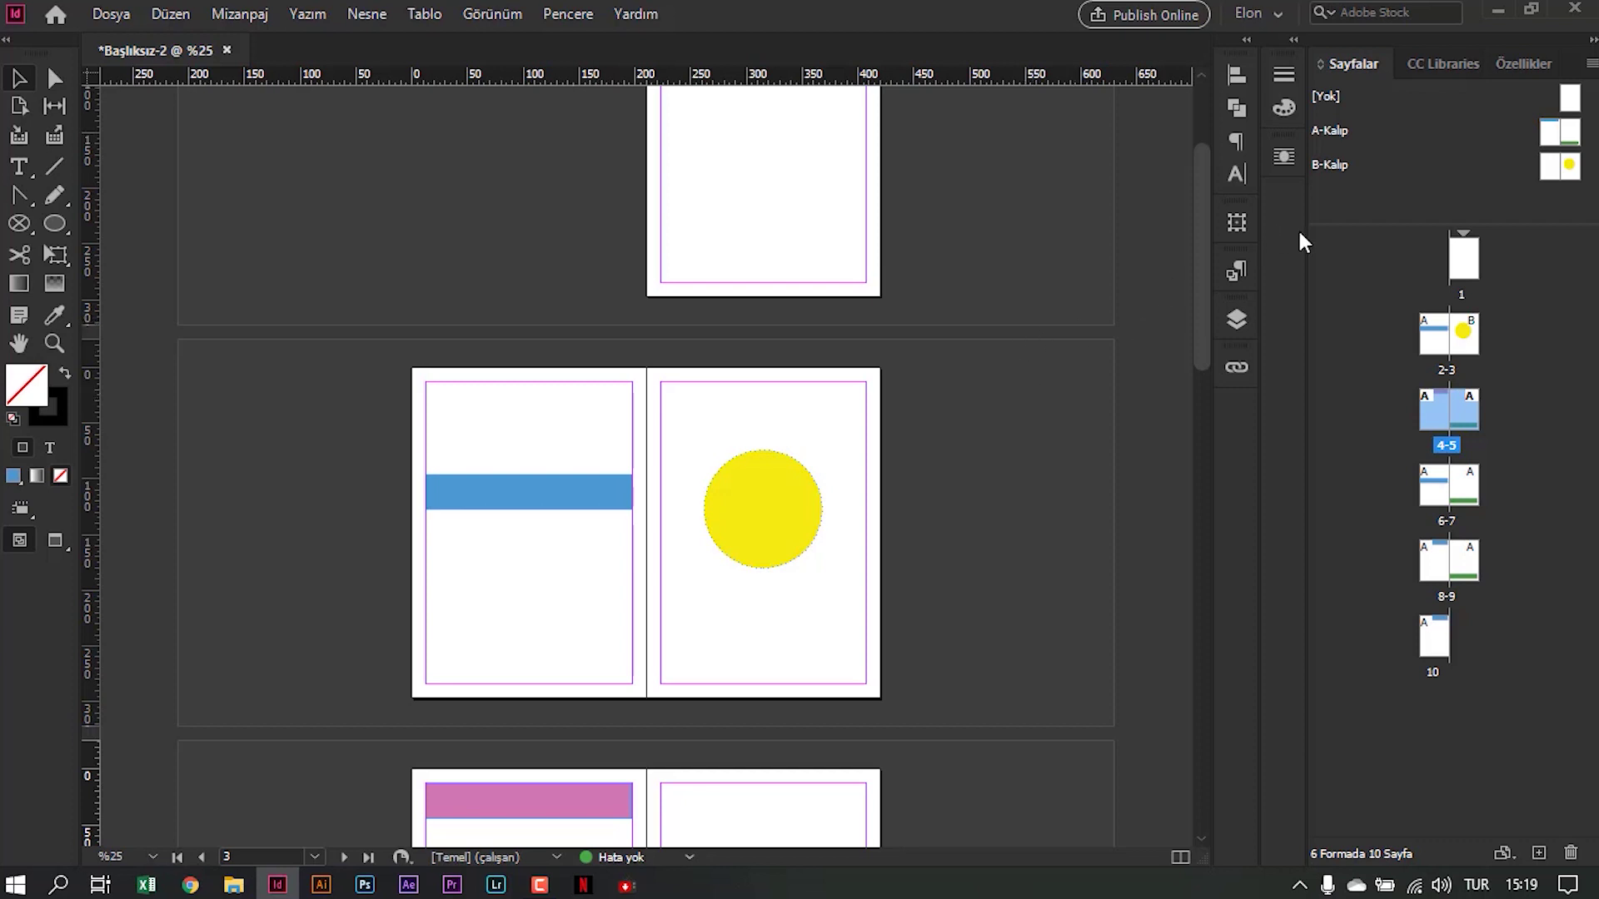
{"action": "scroll", "coordinate": [618, 343], "scroll_direction": "up", "scroll_amount": 1}
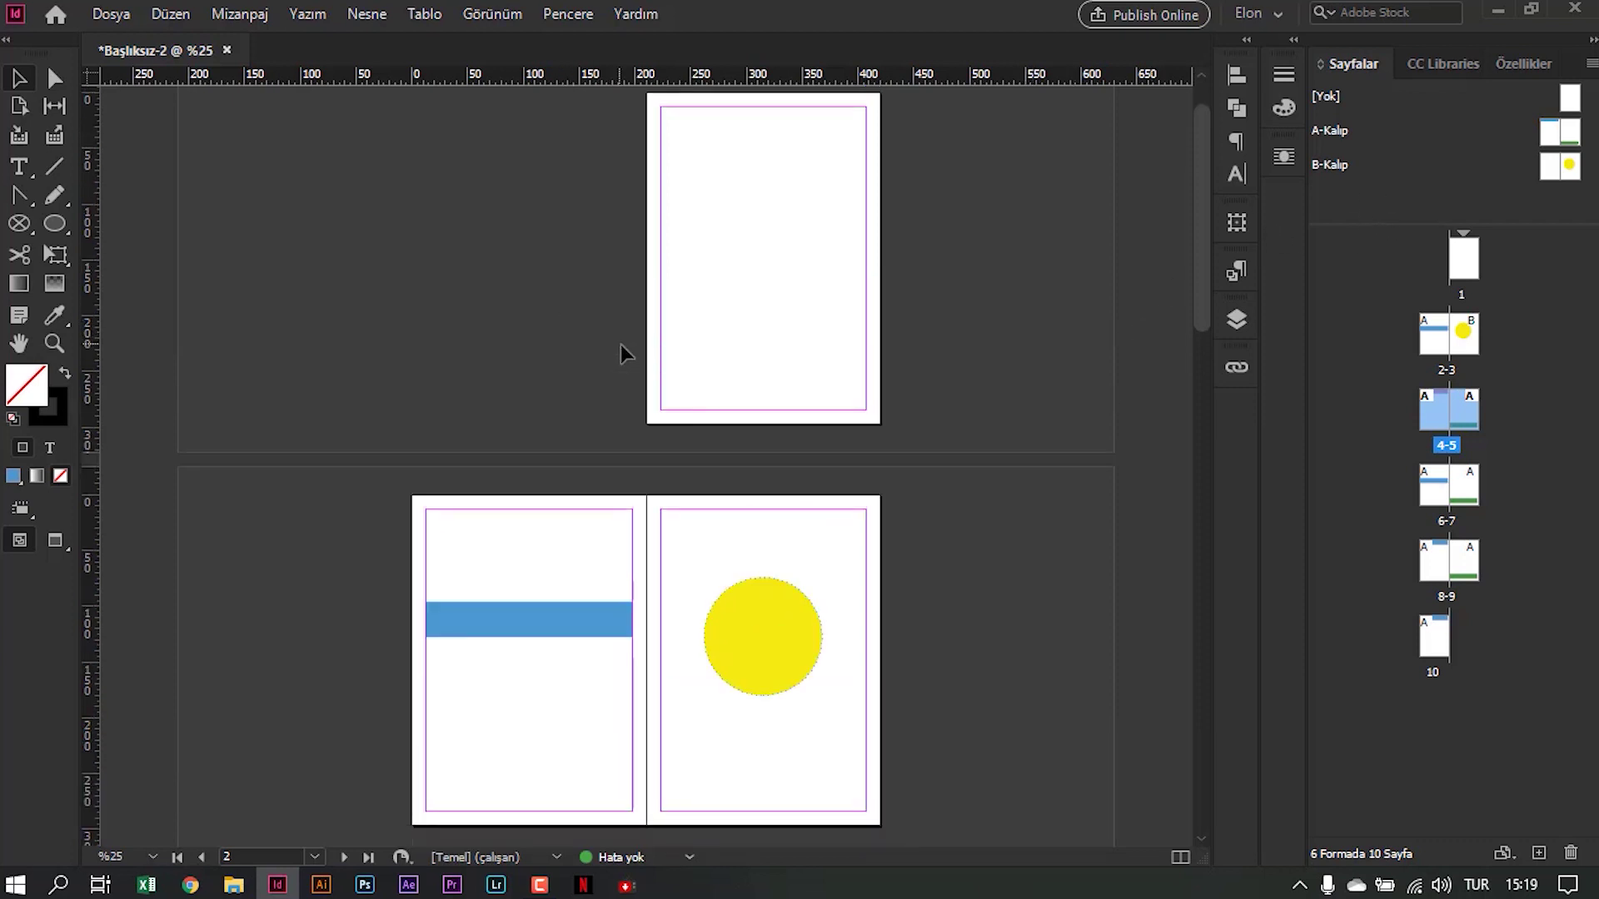
{"action": "scroll", "coordinate": [623, 346], "scroll_direction": "up", "scroll_amount": 1}
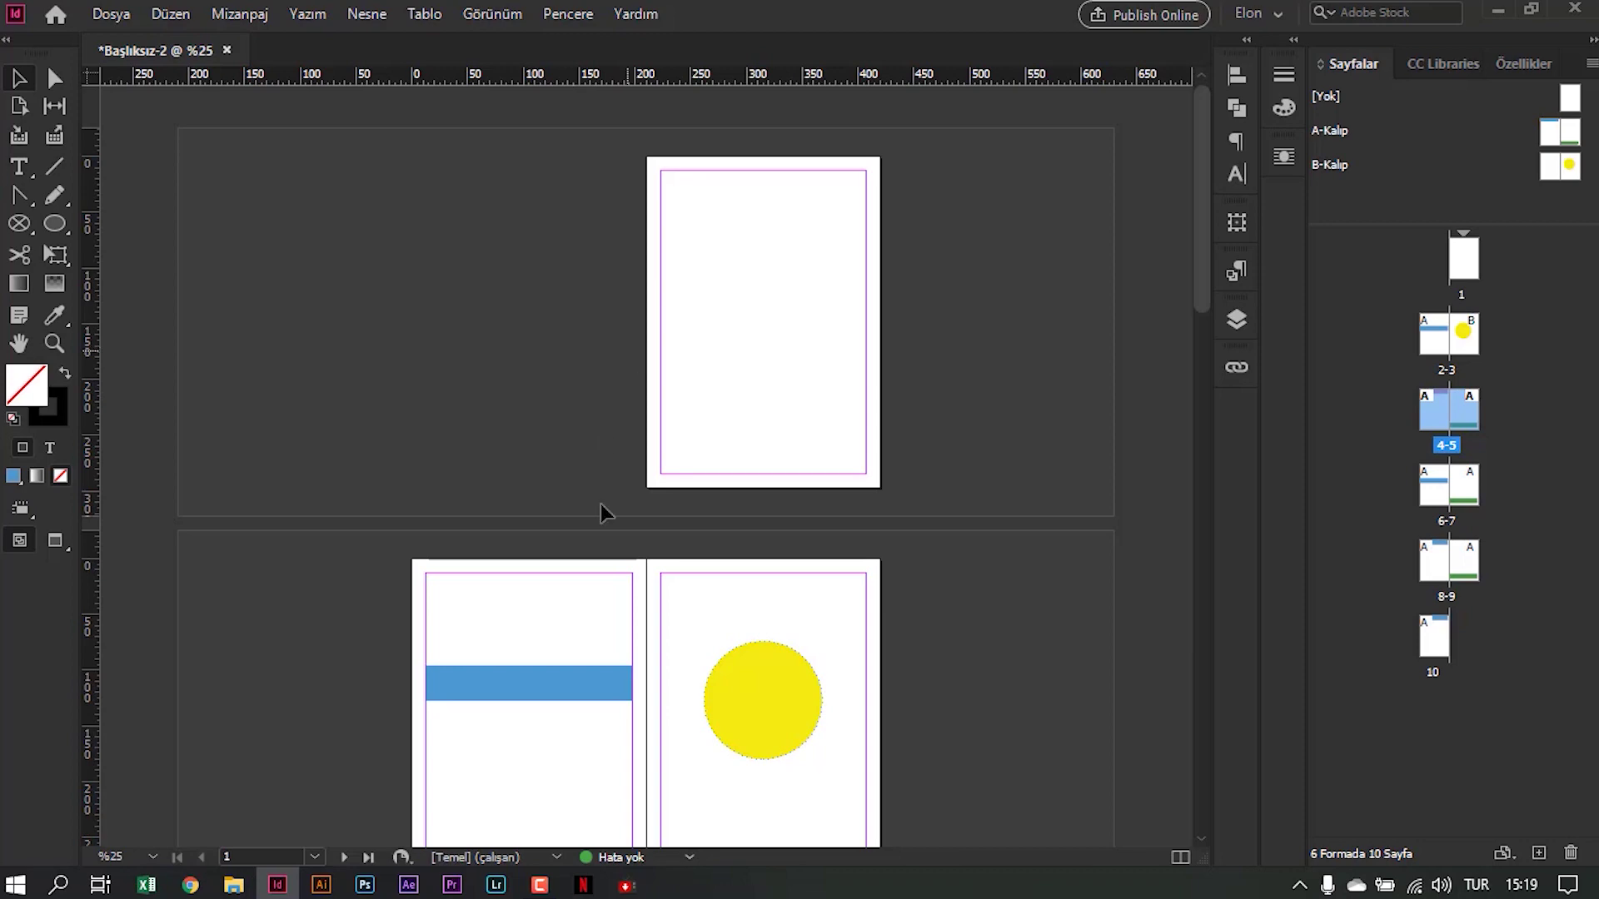
{"action": "left_click", "coordinate": [539, 884]}
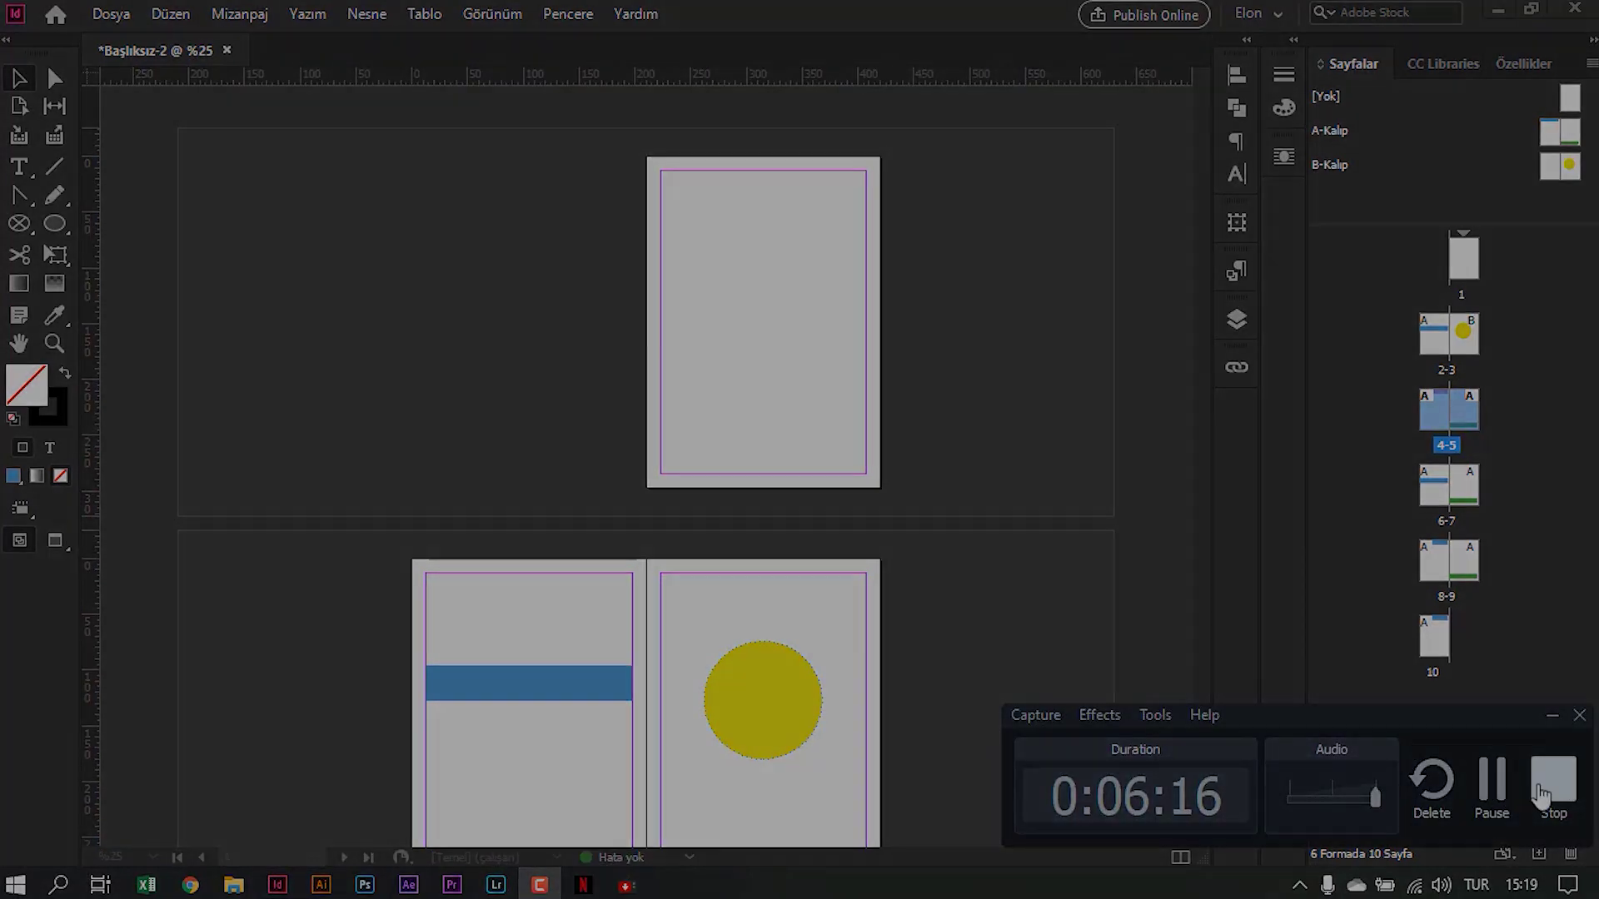